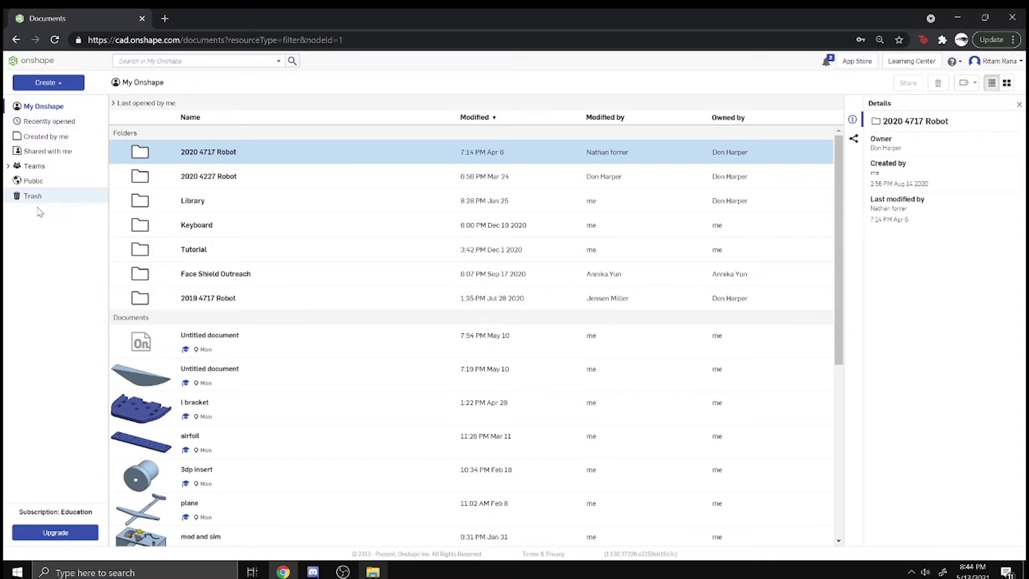
# - Create a folder named 'Advanced CAD Tutorials' in My Onshape
pyautogui.click(57, 85)
pyautogui.click(41, 116)
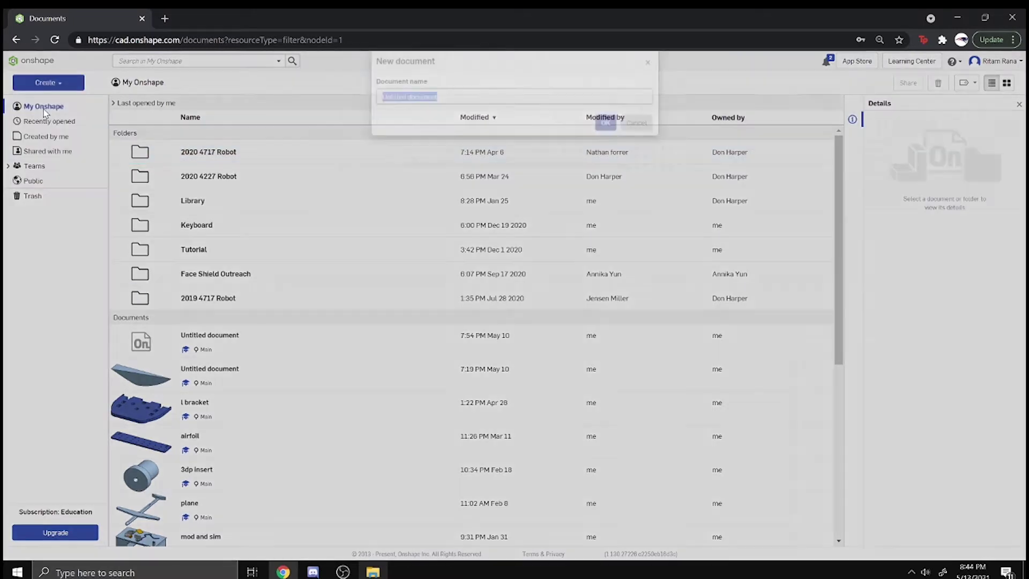
pyautogui.click(635, 140)
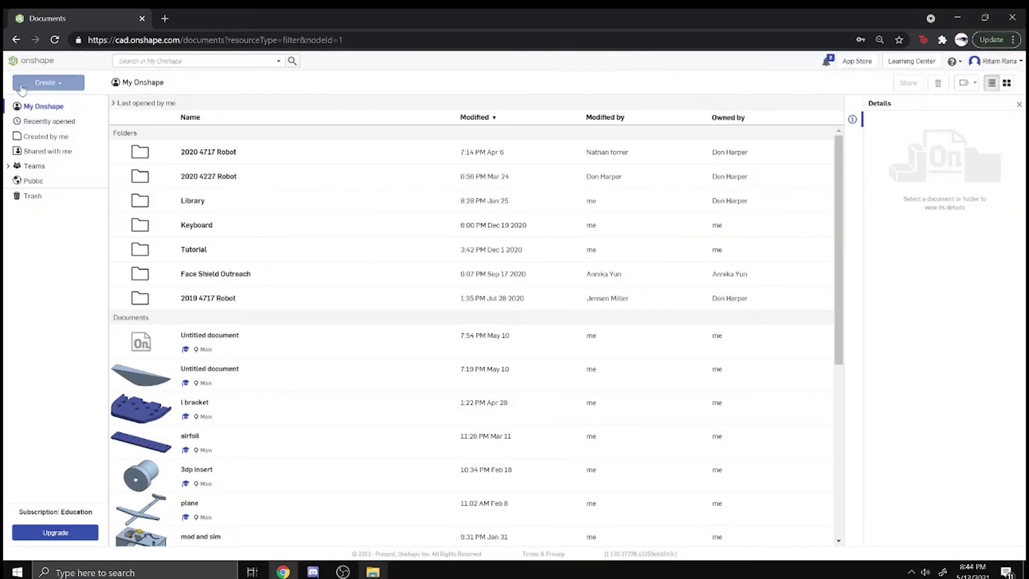
pyautogui.click(47, 83)
pyautogui.click(50, 112)
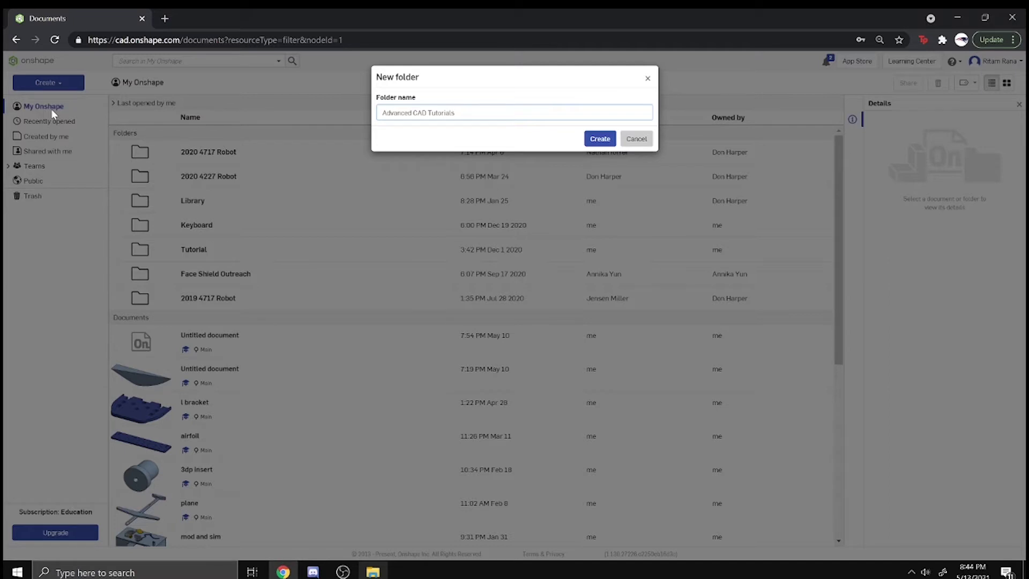
pyautogui.click(591, 140)
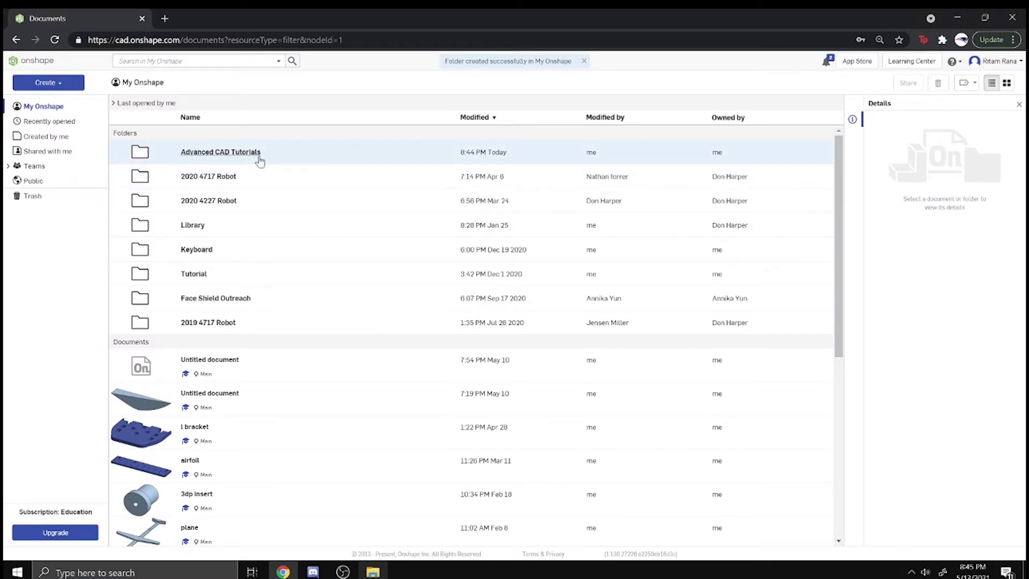
# - Inside the Advanced CAD Tutorials folder, create and open a document named 'SimpleMecanumDrive'
pyautogui.click(252, 153)
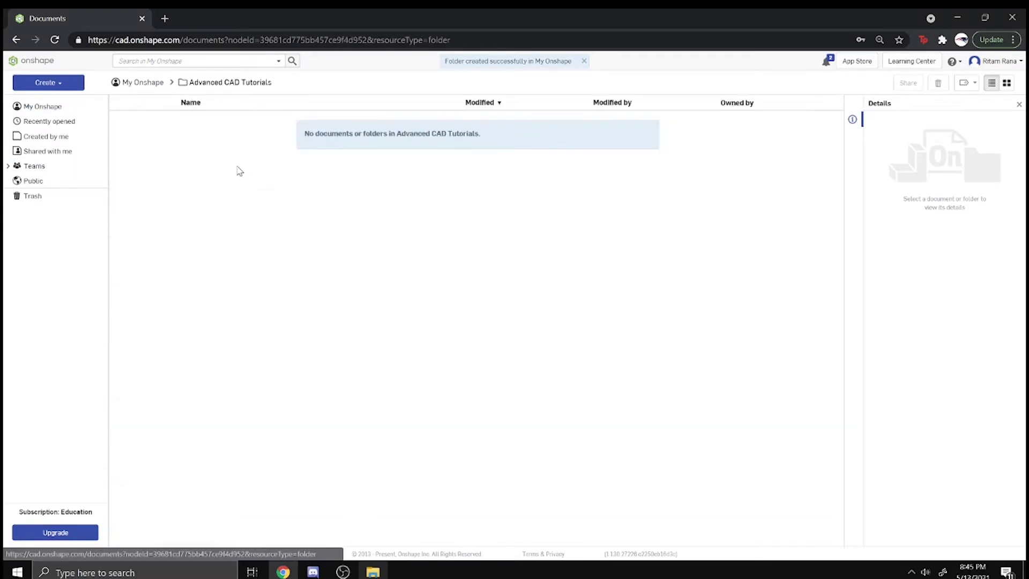
pyautogui.click(76, 84)
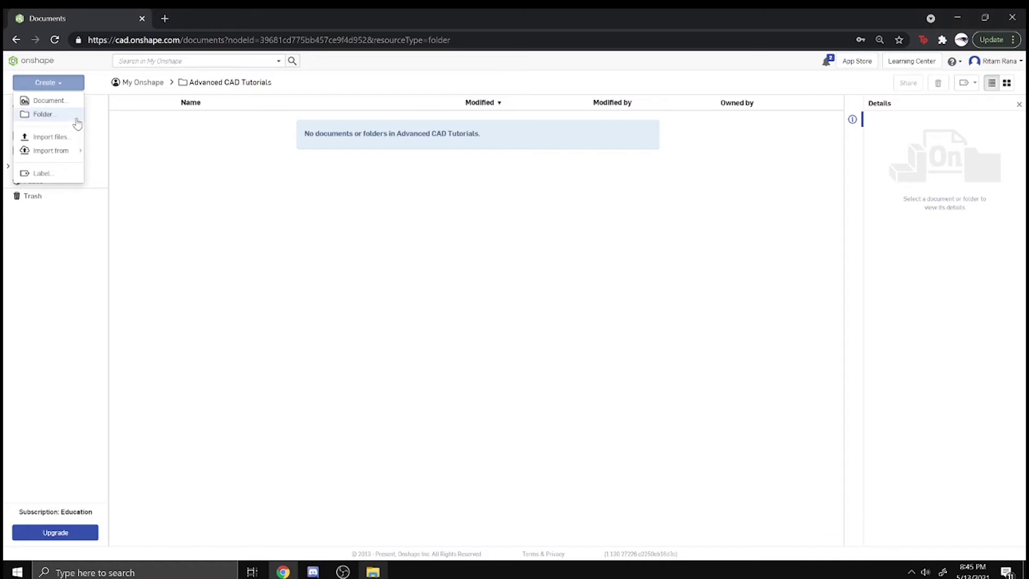
pyautogui.click(46, 100)
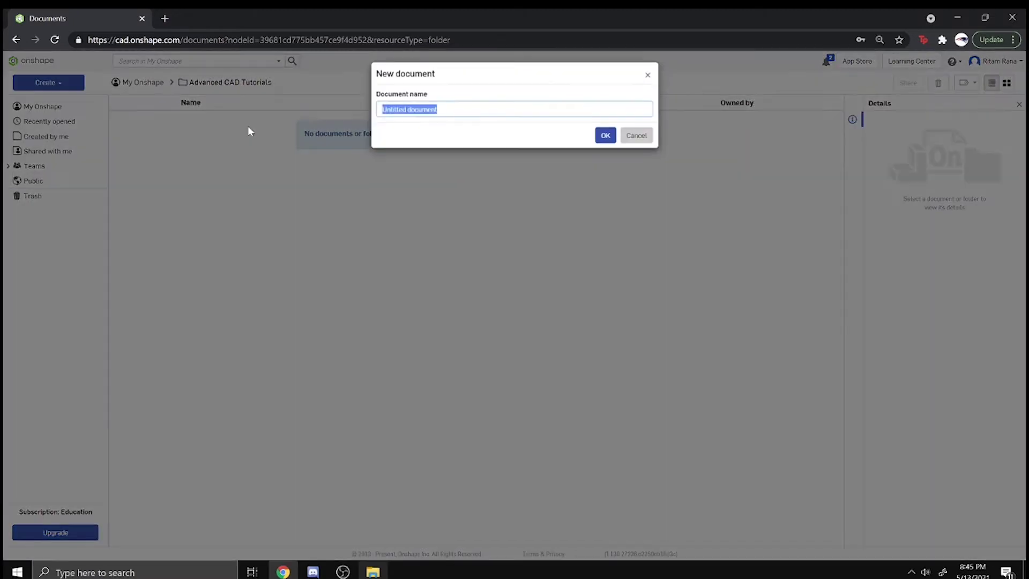
pyautogui.write('SimpleM')
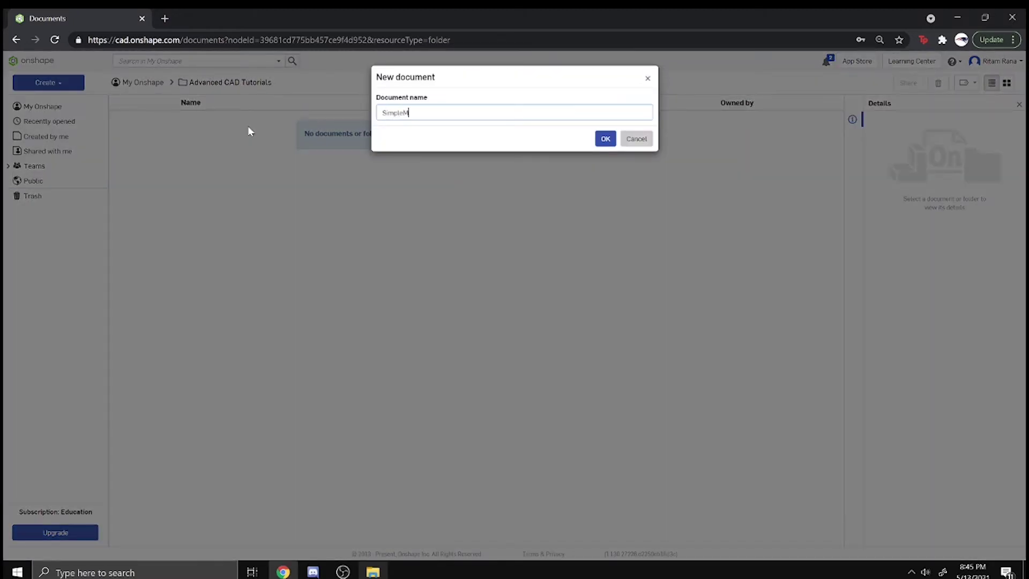
pyautogui.write('ecanumDrive')
pyautogui.press('Return')
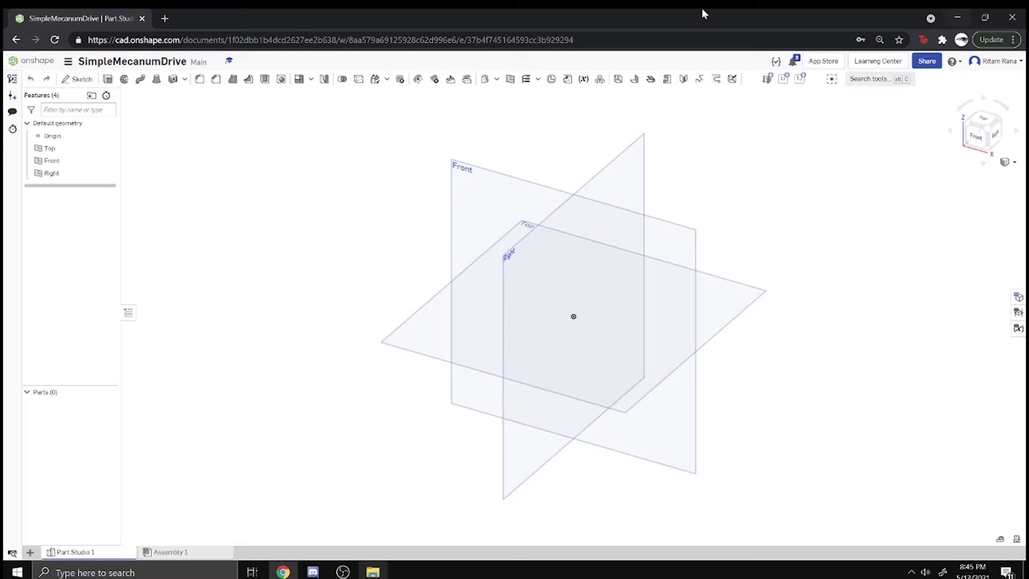
# - Look straight at the Front plane and start a sketch named 'Skel' on it
pyautogui.scroll(-3, 555, 197)
pyautogui.moveTo(533, 200); pyautogui.dragTo(670, 177, button='right')
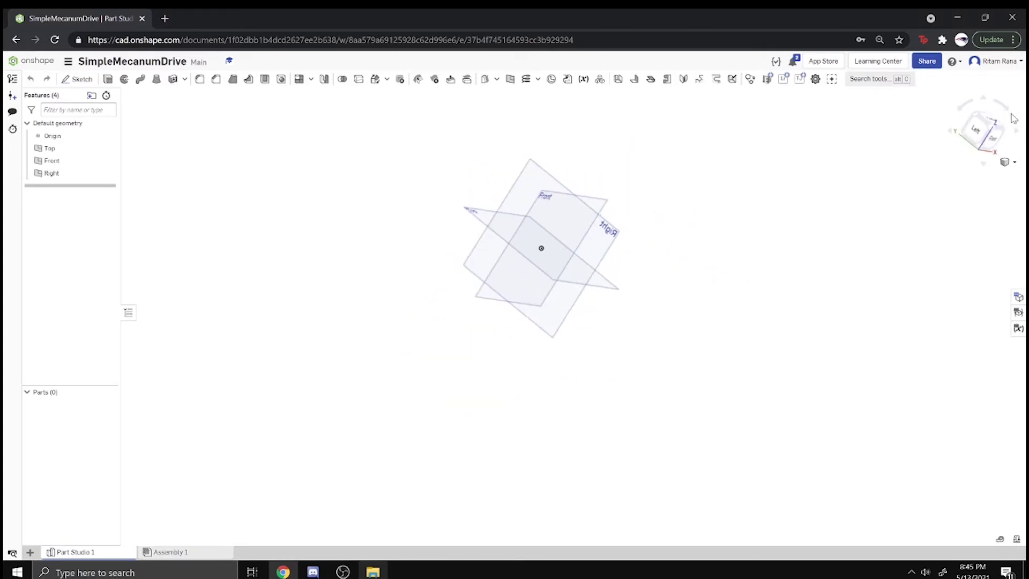
pyautogui.moveTo(908, 166); pyautogui.dragTo(761, 199, button='right')
pyautogui.click(989, 134)
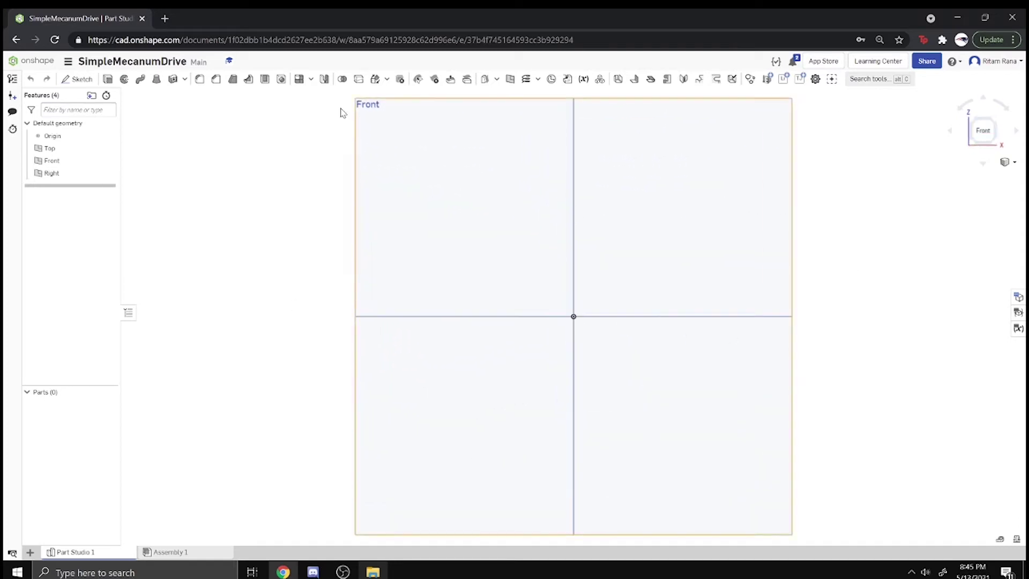
pyautogui.click(80, 80)
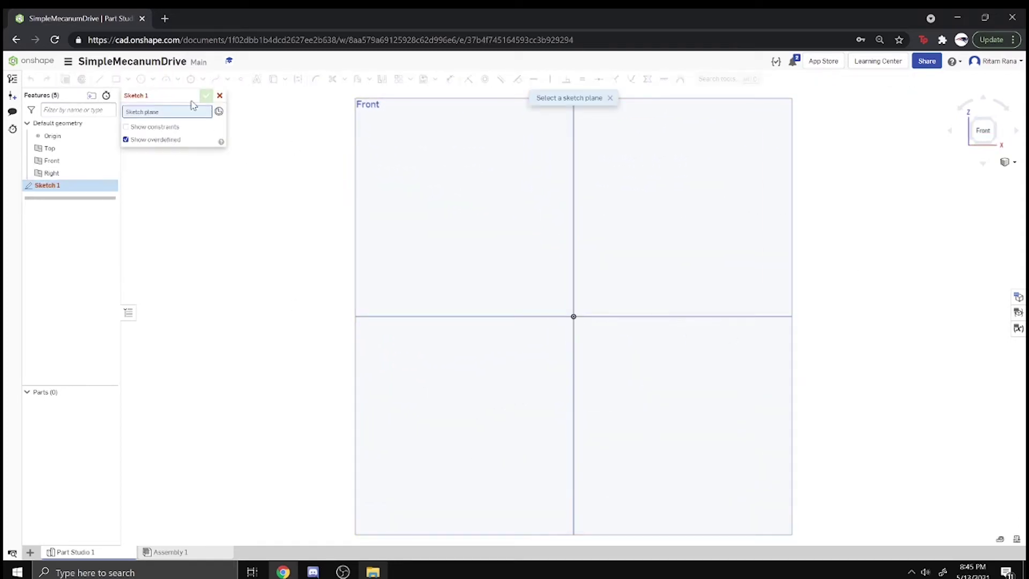
pyautogui.write('Skel')
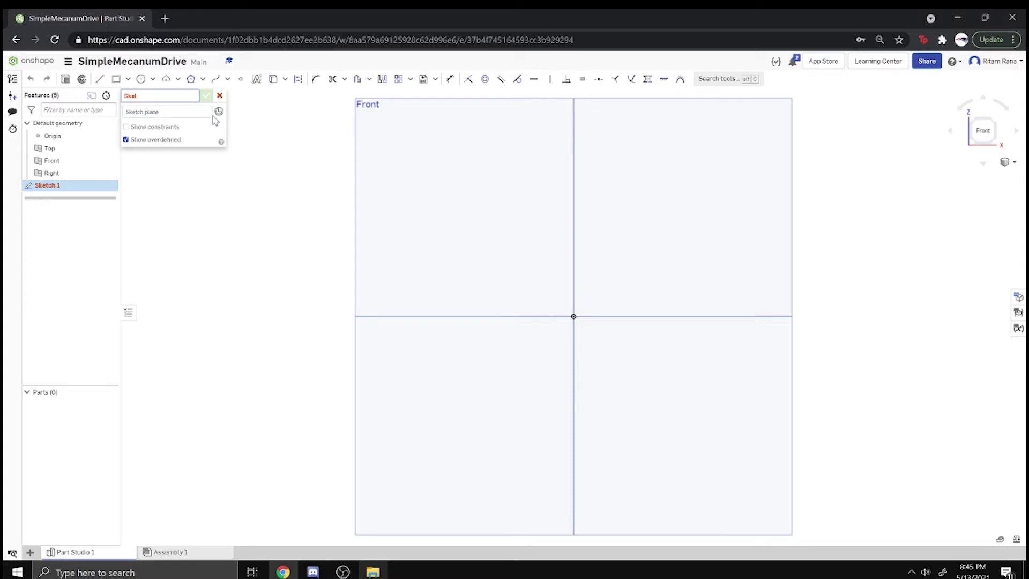
pyautogui.click(411, 255)
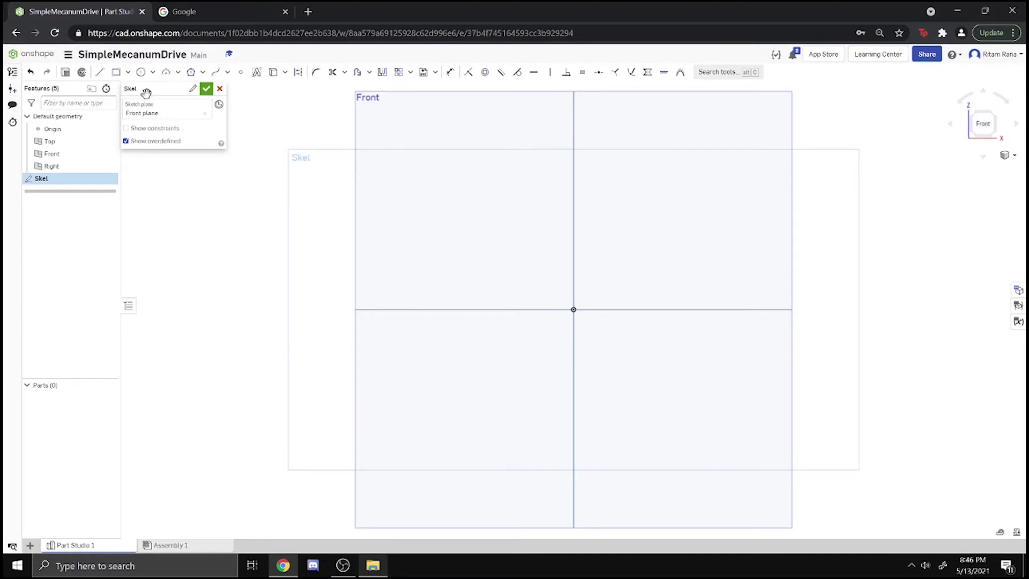
# - Draw a construction circle up-left of the origin and dimension its diameter to 96 mm
pyautogui.click(141, 71)
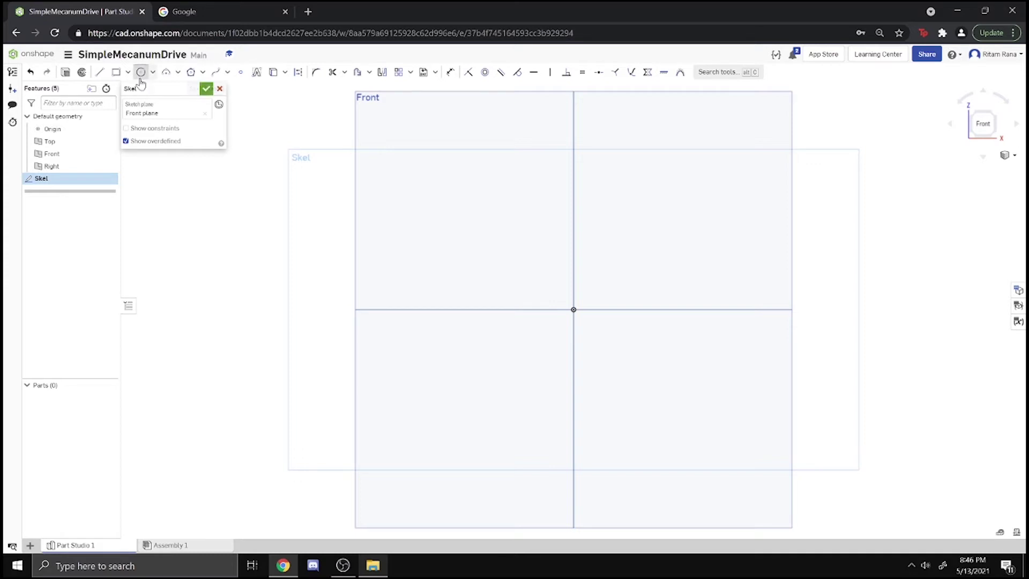
pyautogui.click(298, 72)
pyautogui.click(441, 264)
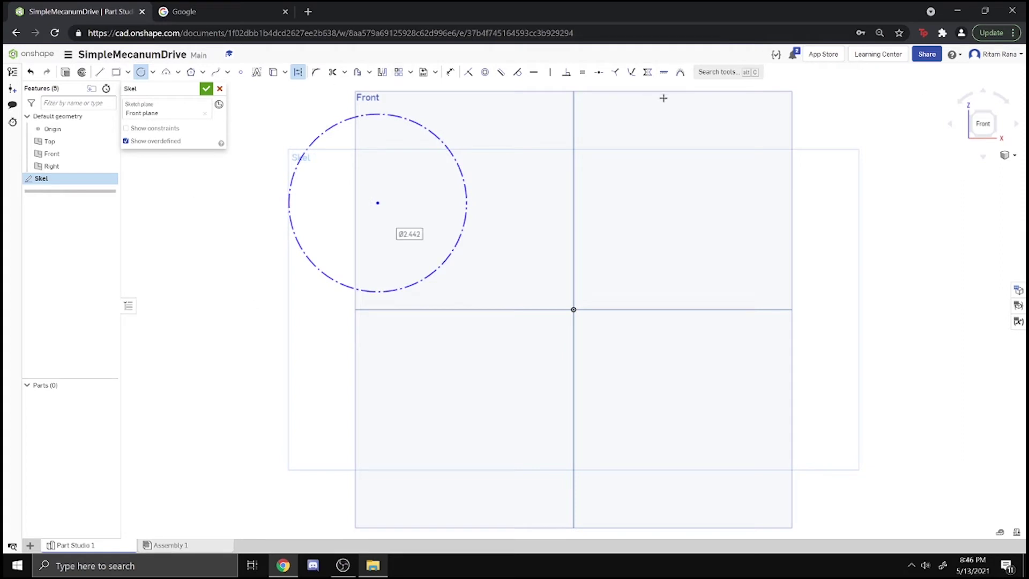
pyautogui.click(450, 72)
pyautogui.click(448, 153)
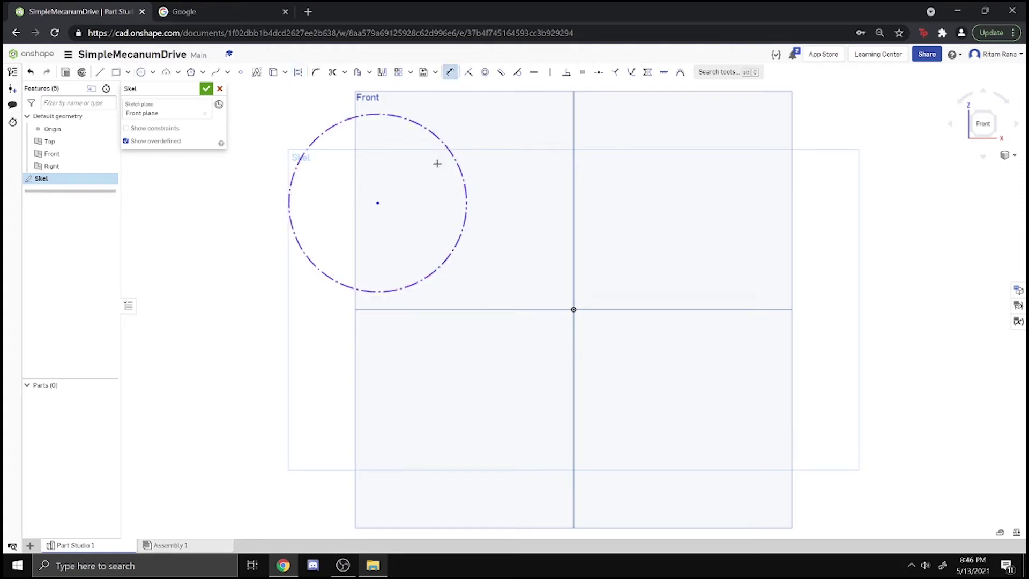
pyautogui.click(373, 186)
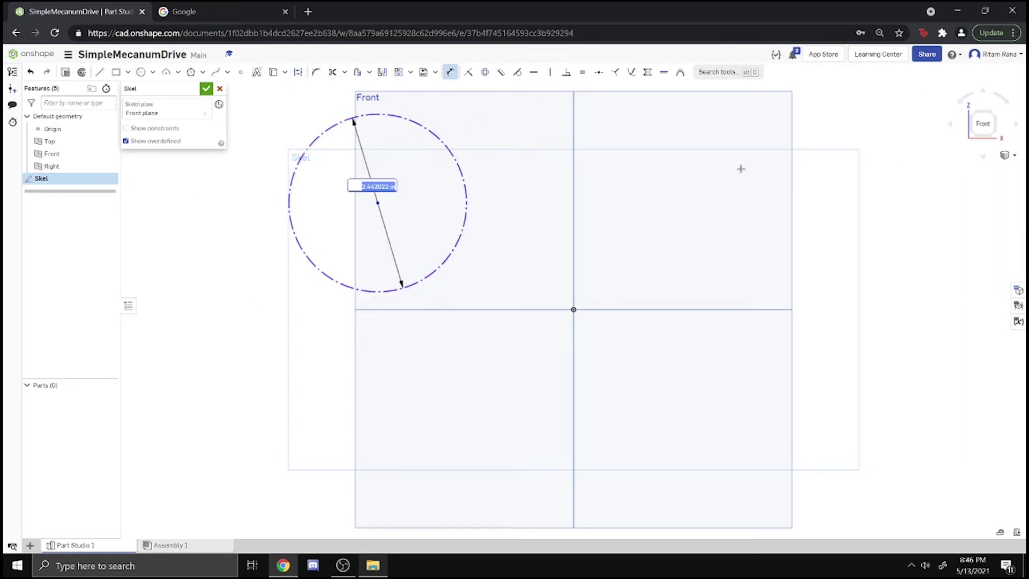
pyautogui.write('96mm')
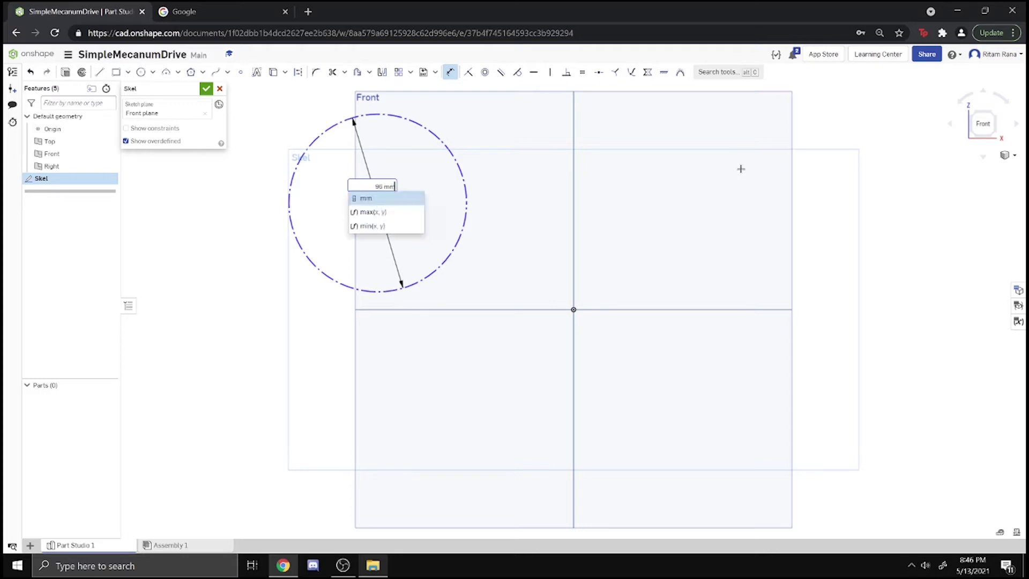
pyautogui.press('Return')
pyautogui.scroll(-5, 717, 160)
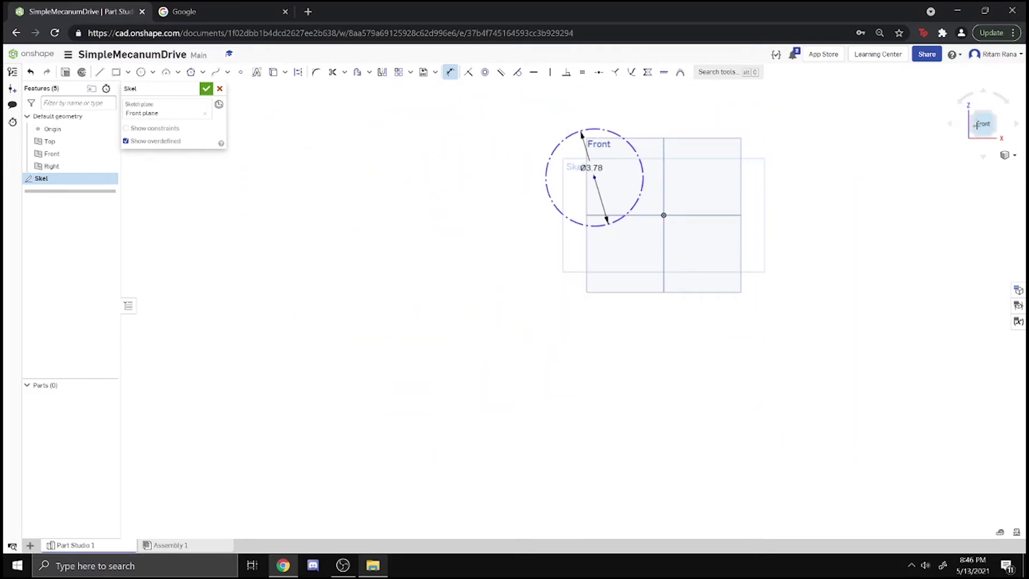
pyautogui.scroll(5, 781, 179)
pyautogui.moveTo(781, 179); pyautogui.dragTo(641, 211, button='middle')
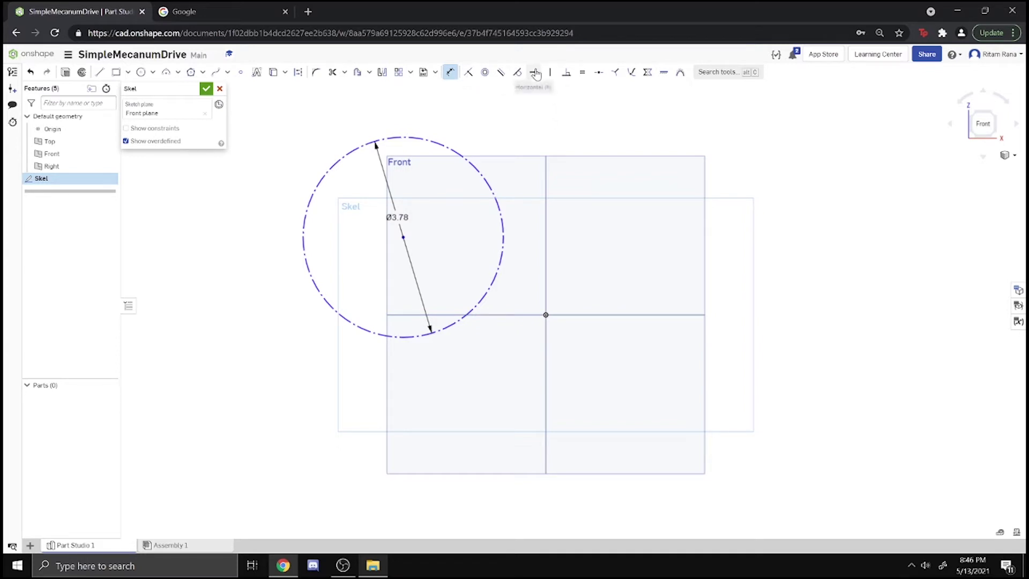
pyautogui.click(518, 71)
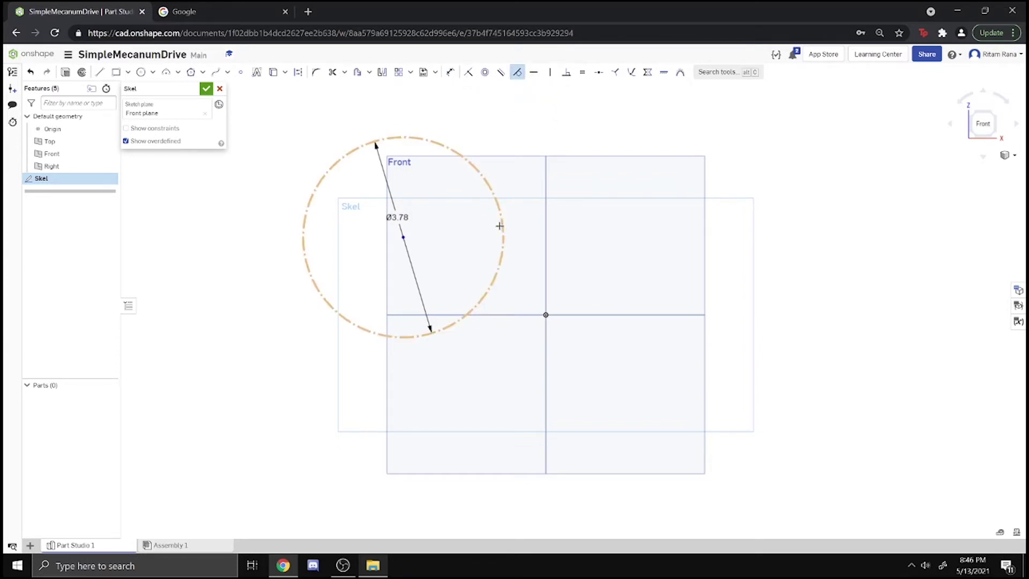
# - Make the wheel circle tangent to the horizontal axis
pyautogui.click(500, 222)
pyautogui.click(501, 314)
pyautogui.scroll(-3, 510, 295)
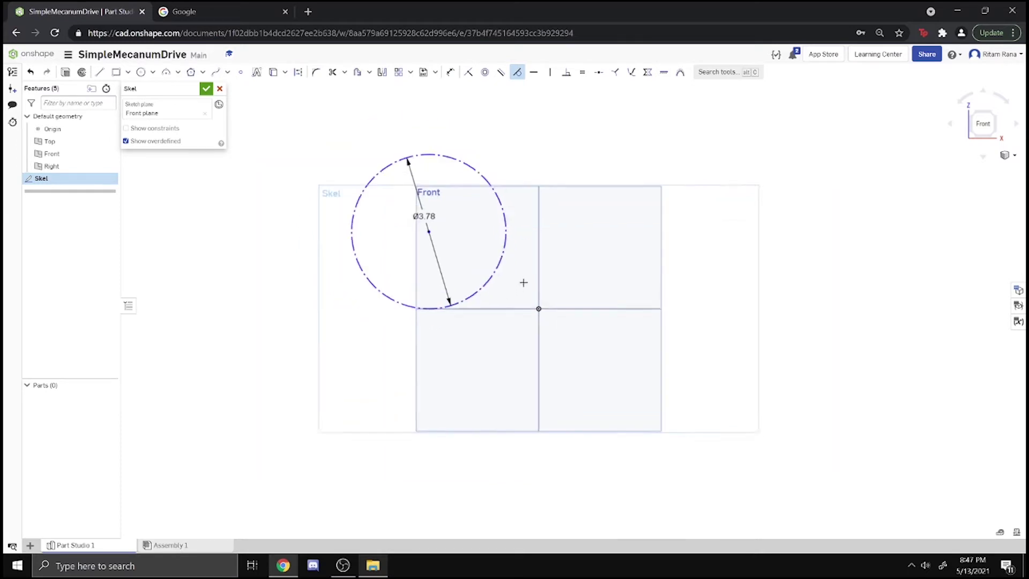
pyautogui.scroll(3, 530, 276)
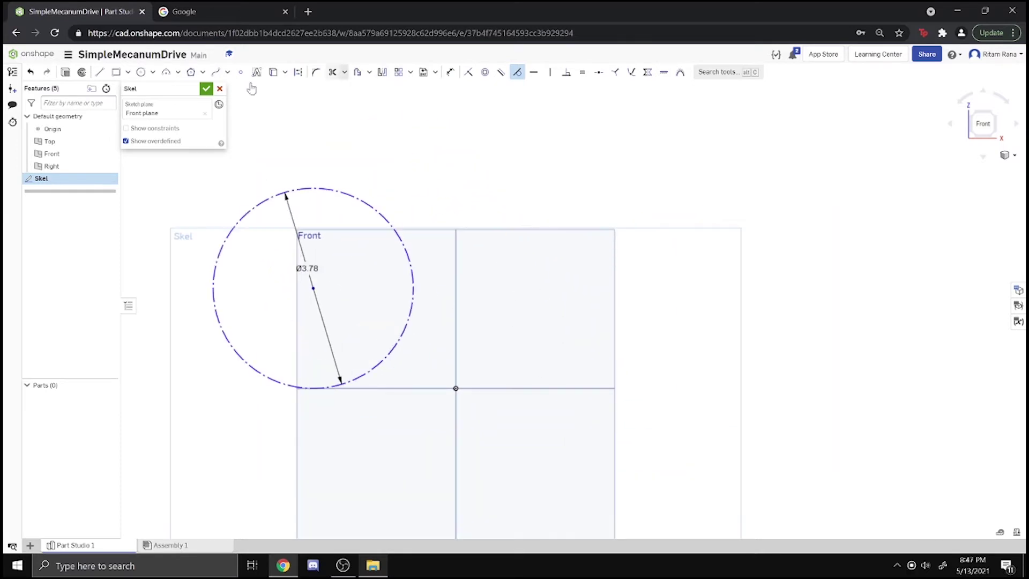
# - Mirror the wheel circle across the vertical Right plane line to the right side
pyautogui.click(381, 71)
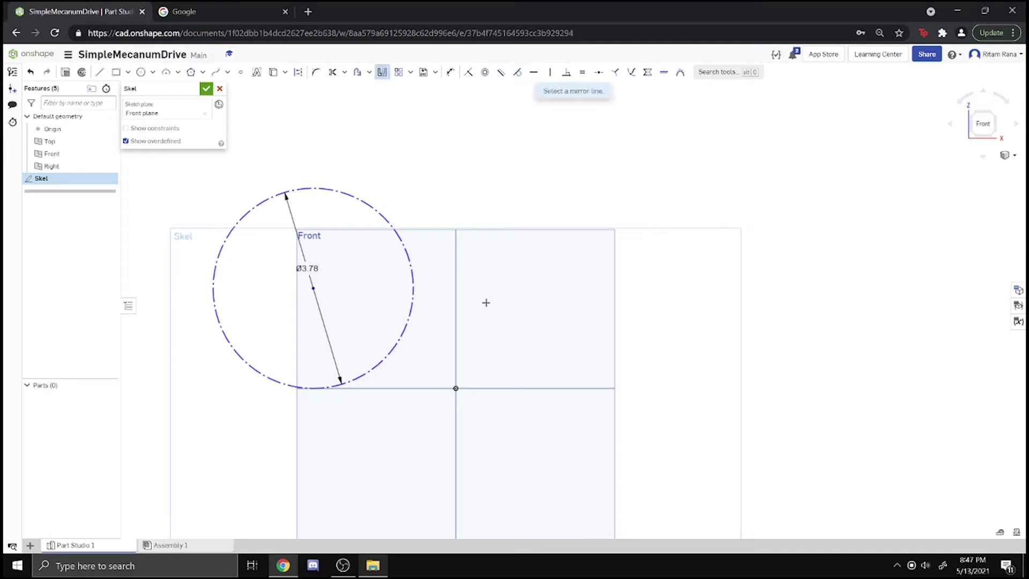
pyautogui.click(455, 311)
pyautogui.click(414, 293)
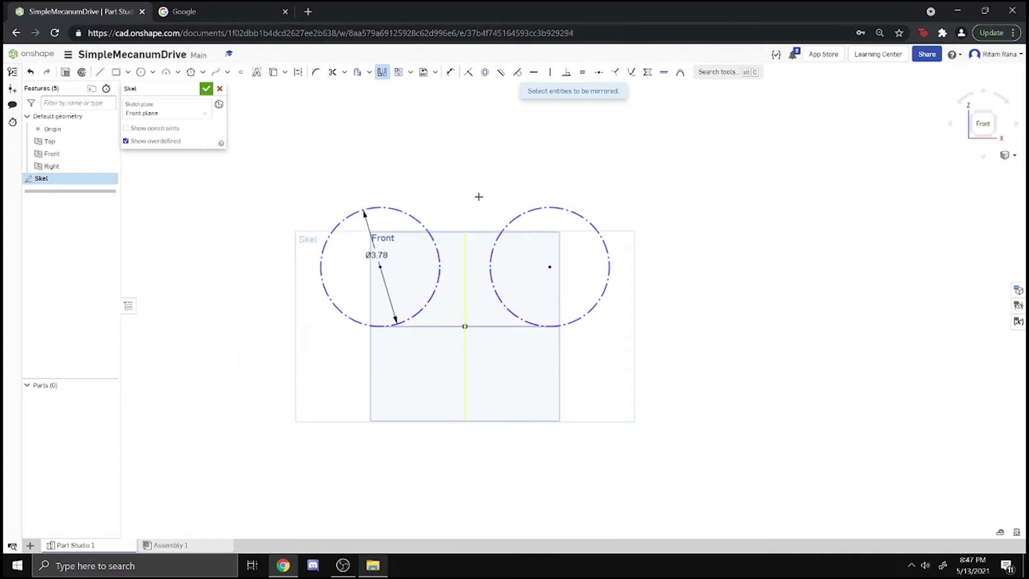
pyautogui.scroll(-3, 475, 255)
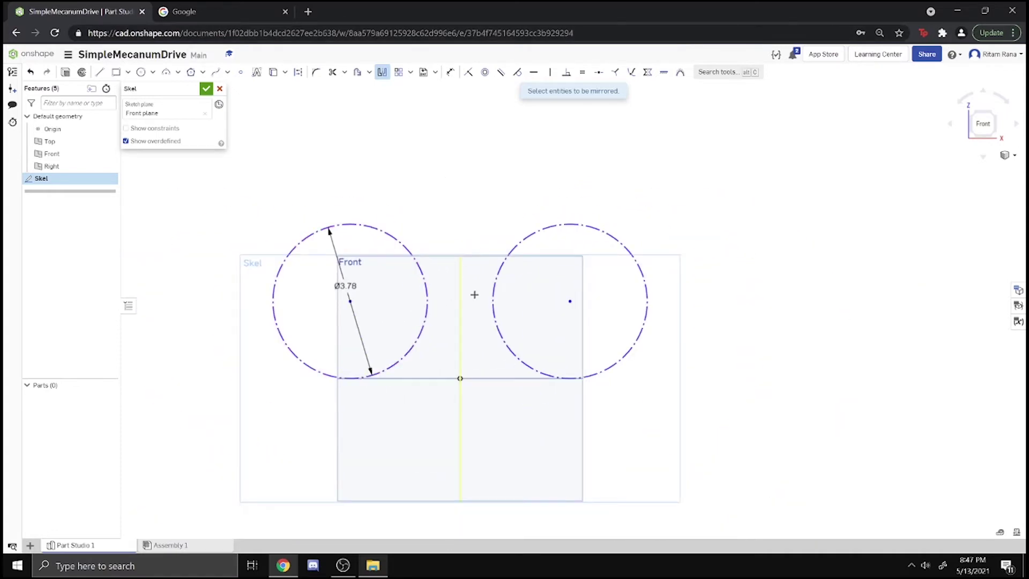
pyautogui.click(450, 72)
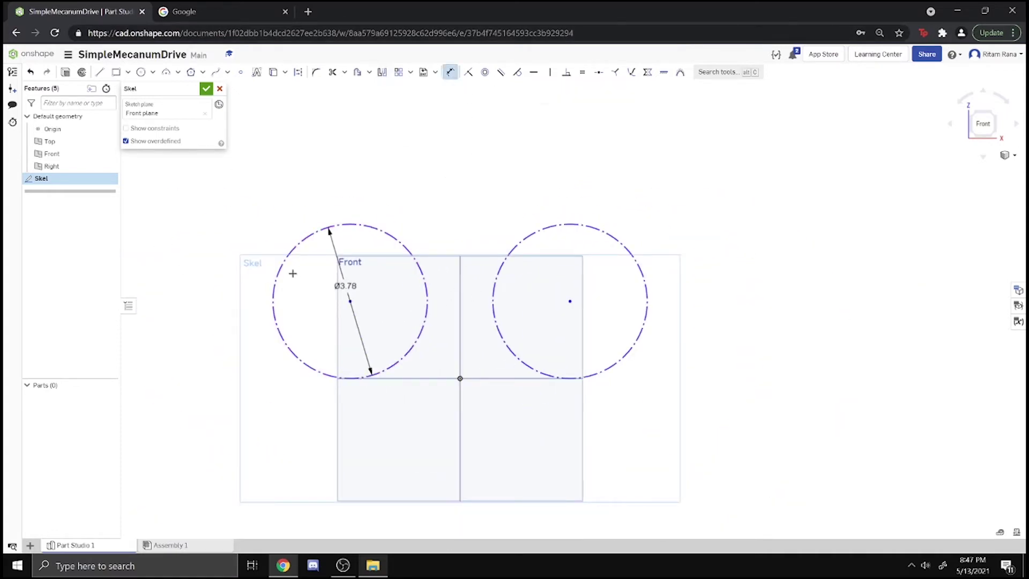
# - Start a distance dimension between the two wheel circles, then cancel it
pyautogui.click(271, 309)
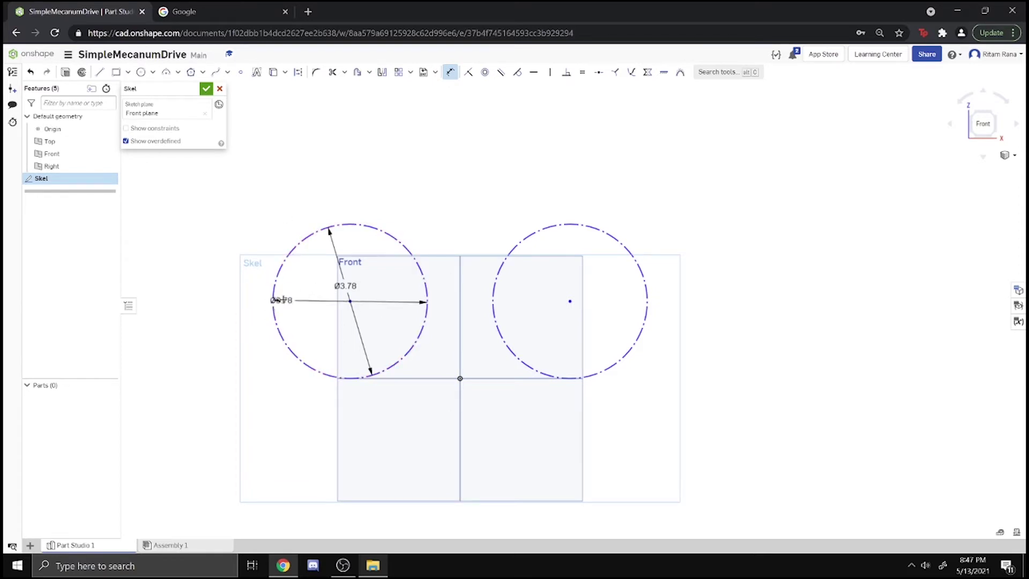
pyautogui.click(288, 263)
pyautogui.click(570, 302)
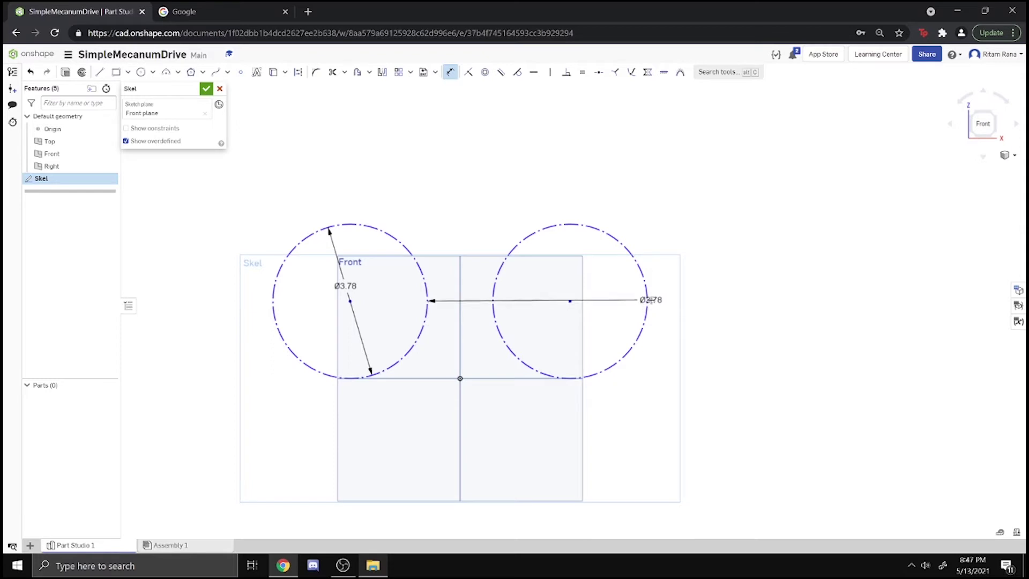
pyautogui.click(653, 301)
pyautogui.press('Escape')
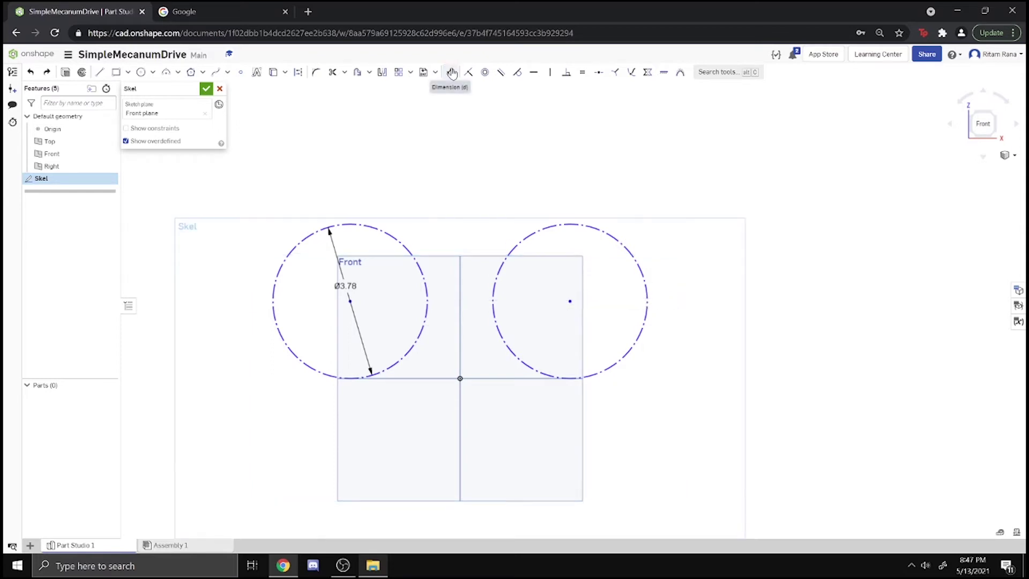
# - Dimension the outer edges of both wheels to 17 in, placed below the wheels
pyautogui.click(274, 308)
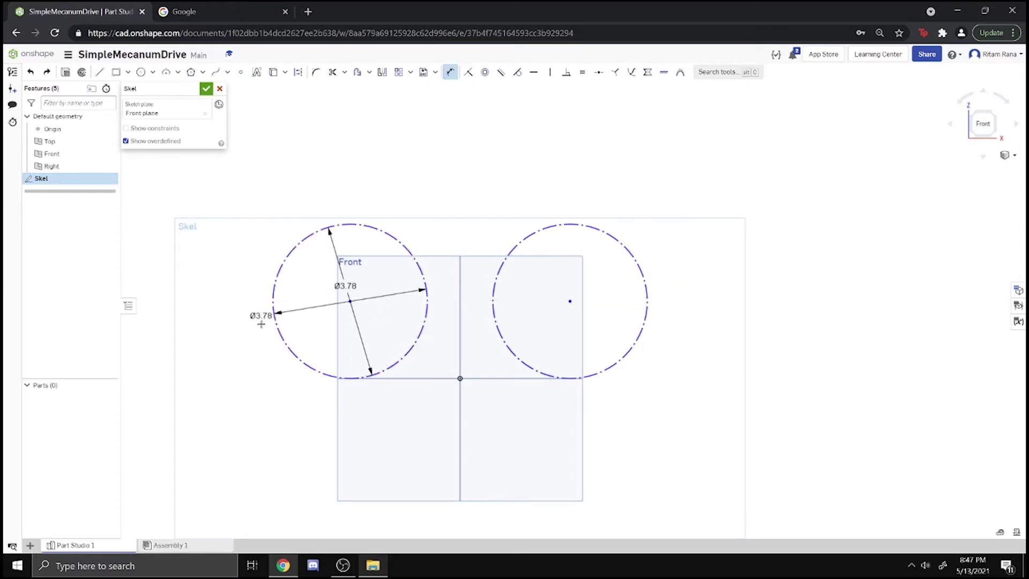
pyautogui.click(646, 304)
pyautogui.click(460, 468)
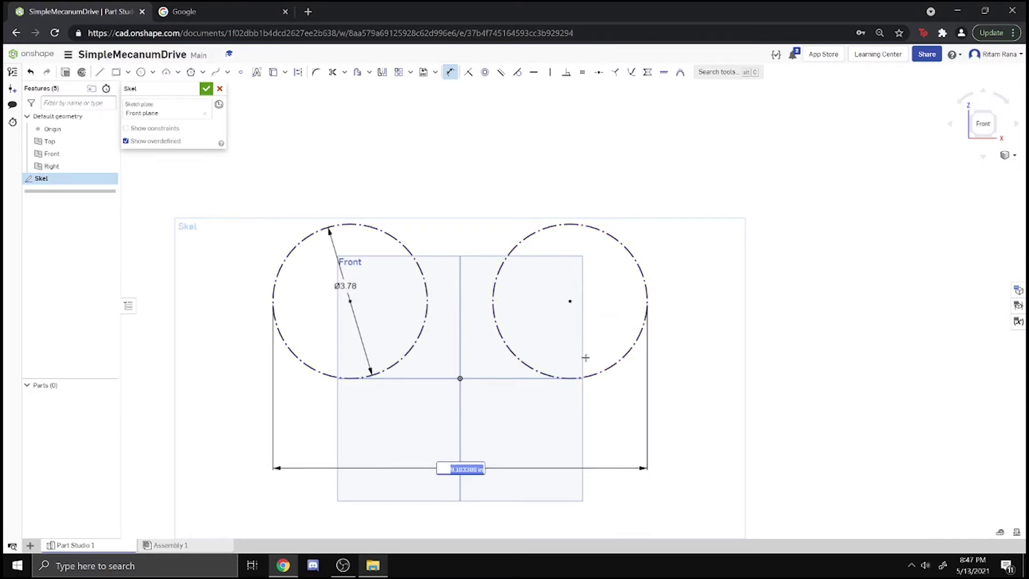
pyautogui.write('17')
pyautogui.press('Return')
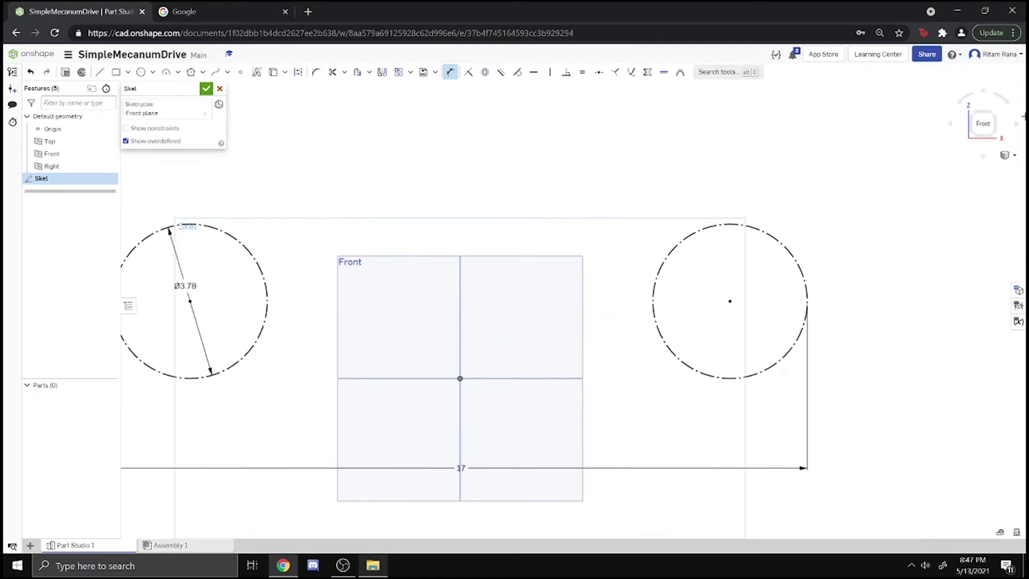
pyautogui.scroll(-5, 1024, 116)
pyautogui.scroll(4, 867, 158)
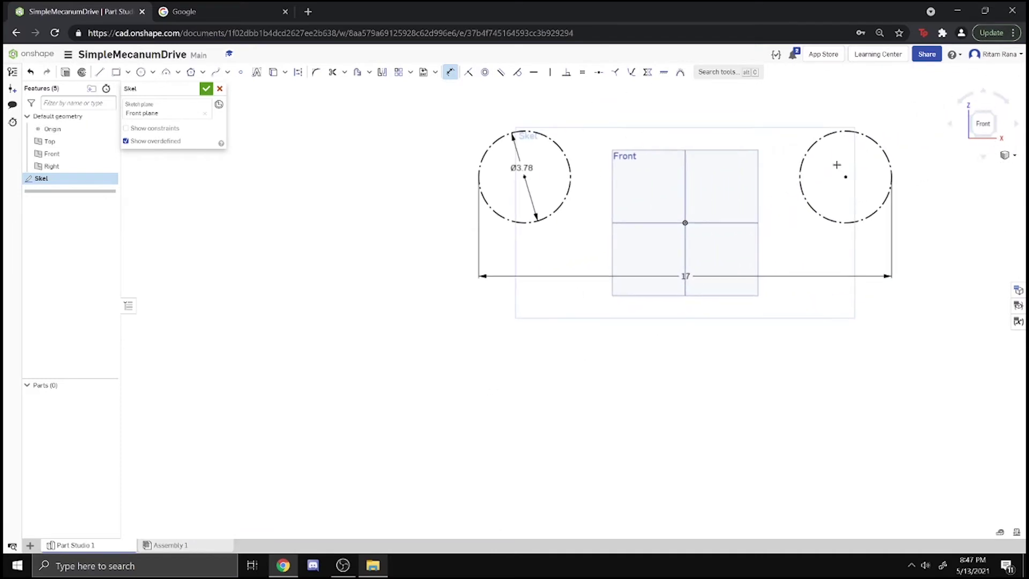
pyautogui.scroll(2, 764, 187)
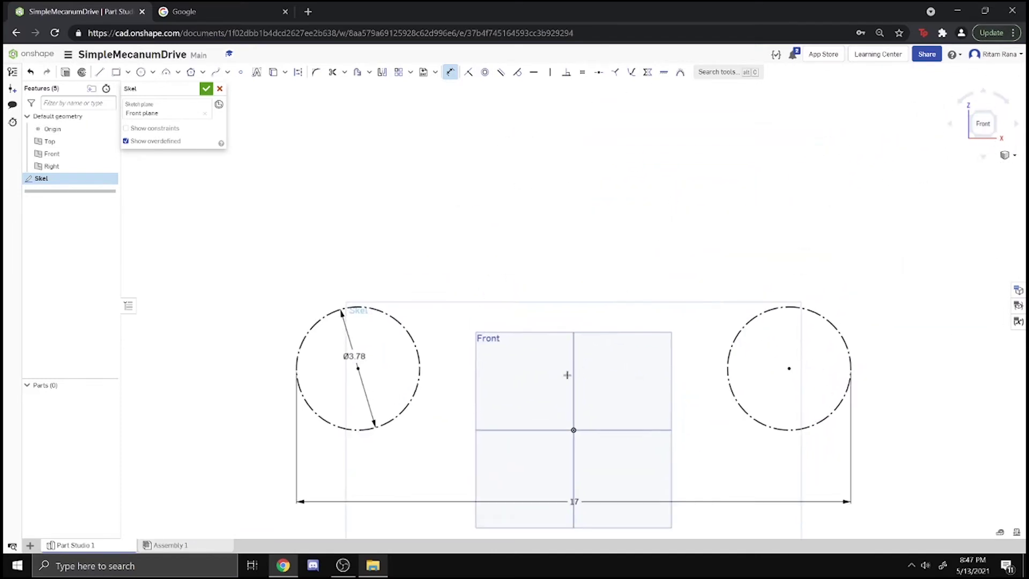
pyautogui.moveTo(568, 272)
pyautogui.mouseDown(button='middle')
pyautogui.moveTo(548, 226)
pyautogui.moveTo(558, 232)
pyautogui.mouseUp(button='middle')
pyautogui.scroll(3, 547, 219)
pyautogui.scroll(-3, 547, 206)
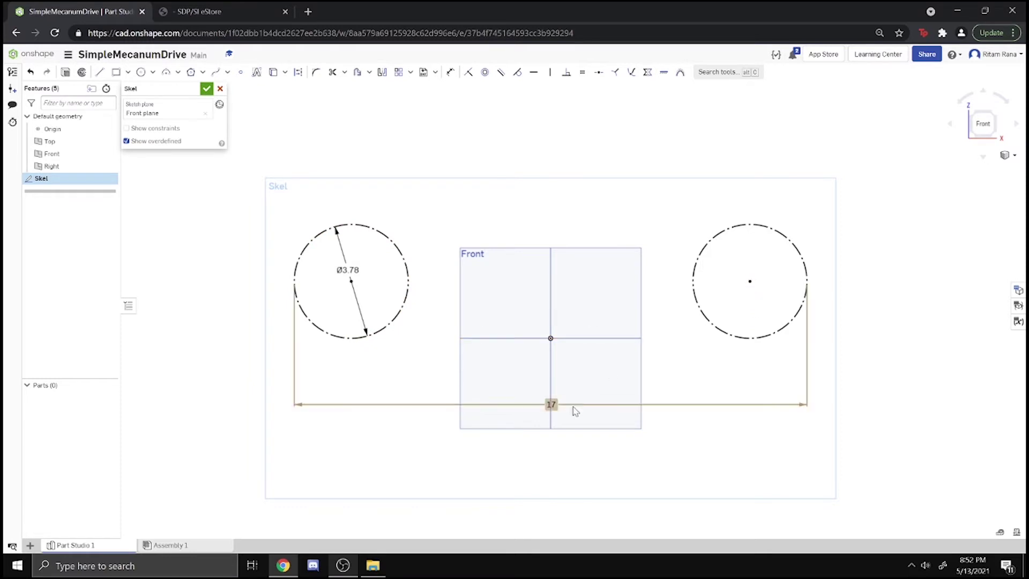
pyautogui.moveTo(551, 403)
pyautogui.mouseDown()
pyautogui.moveTo(723, 392)
pyautogui.moveTo(552, 407)
pyautogui.mouseUp()
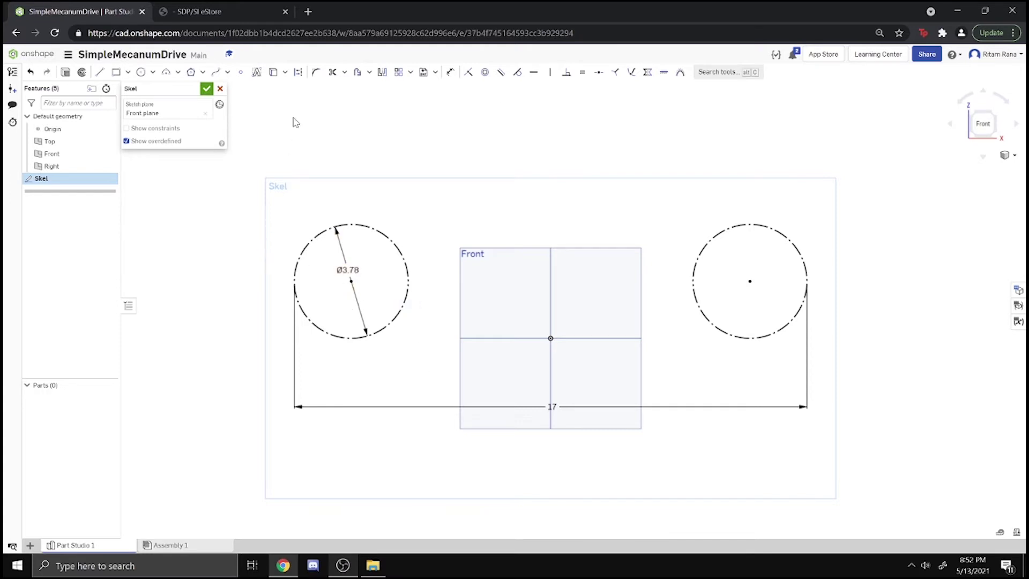
pyautogui.click(203, 10)
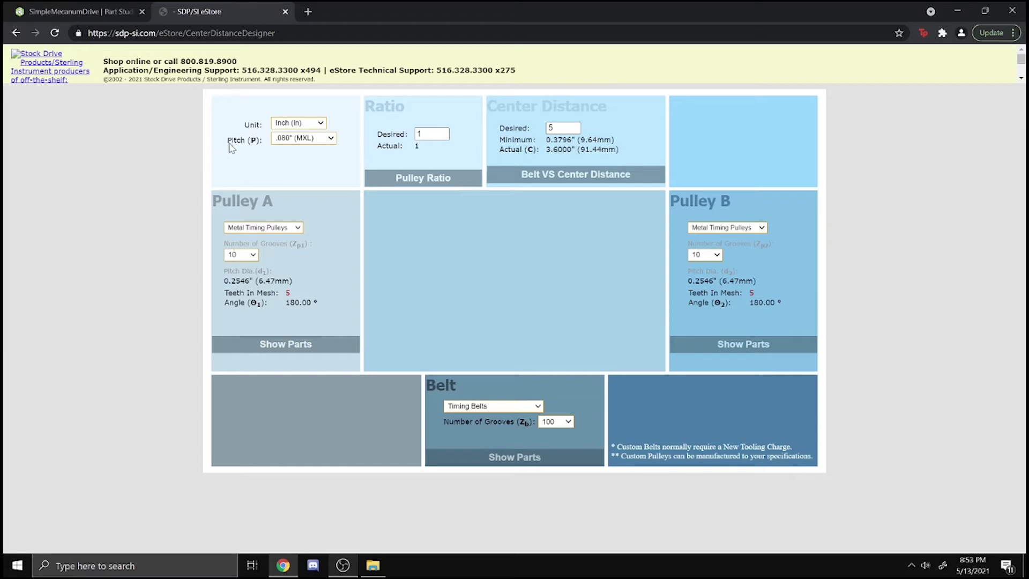
# - Set the pitch to 5 mm (HTD) and both pulleys to 24 grooves
pyautogui.click(303, 138)
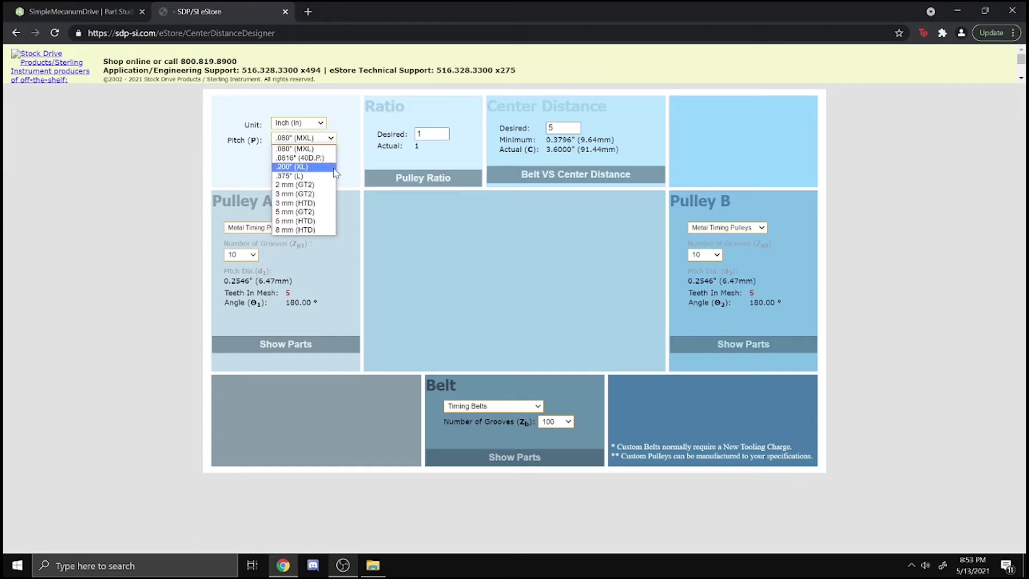
pyautogui.click(306, 220)
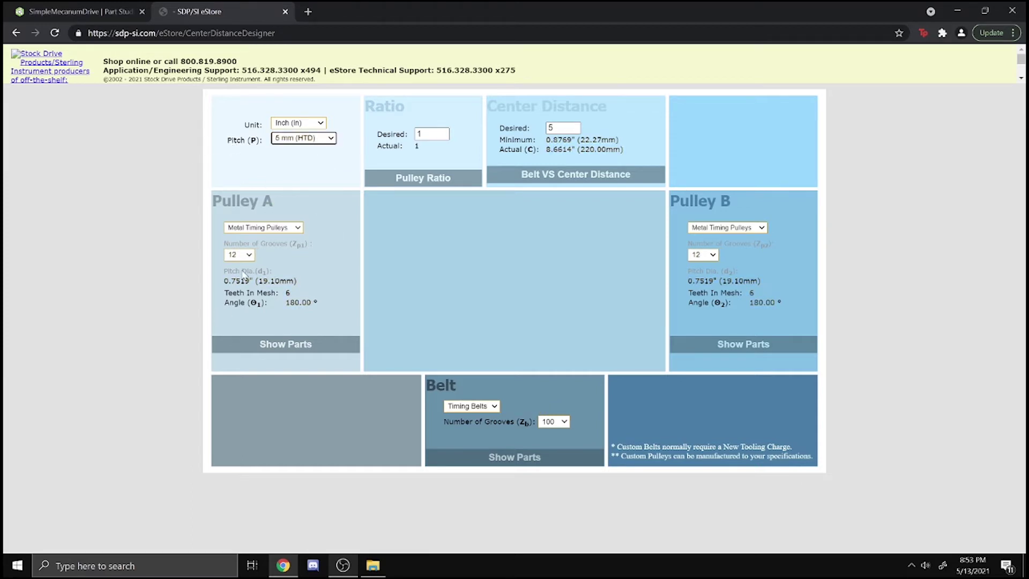
pyautogui.click(240, 255)
pyautogui.click(239, 255)
pyautogui.click(239, 255)
pyautogui.click(236, 373)
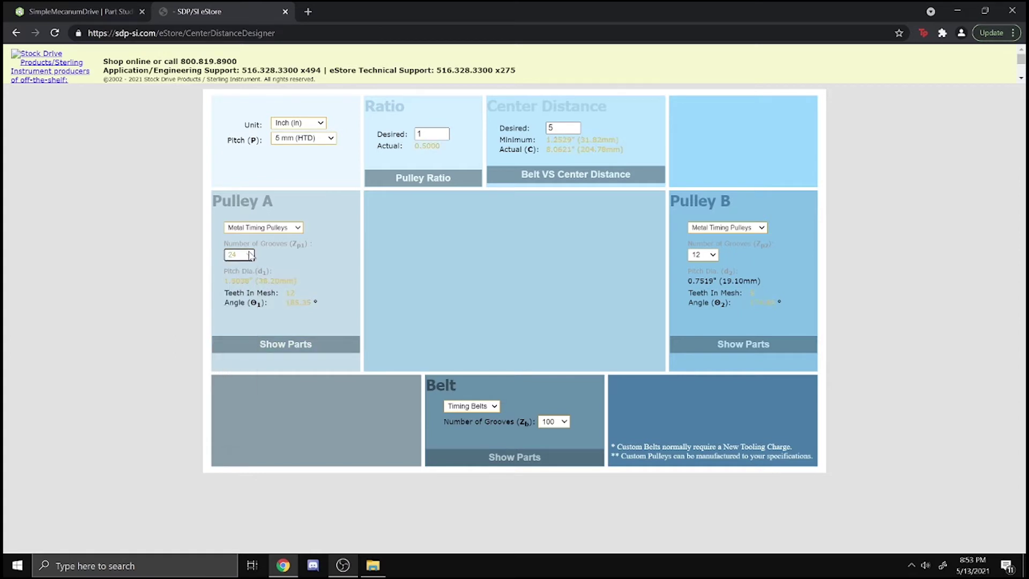
pyautogui.click(702, 255)
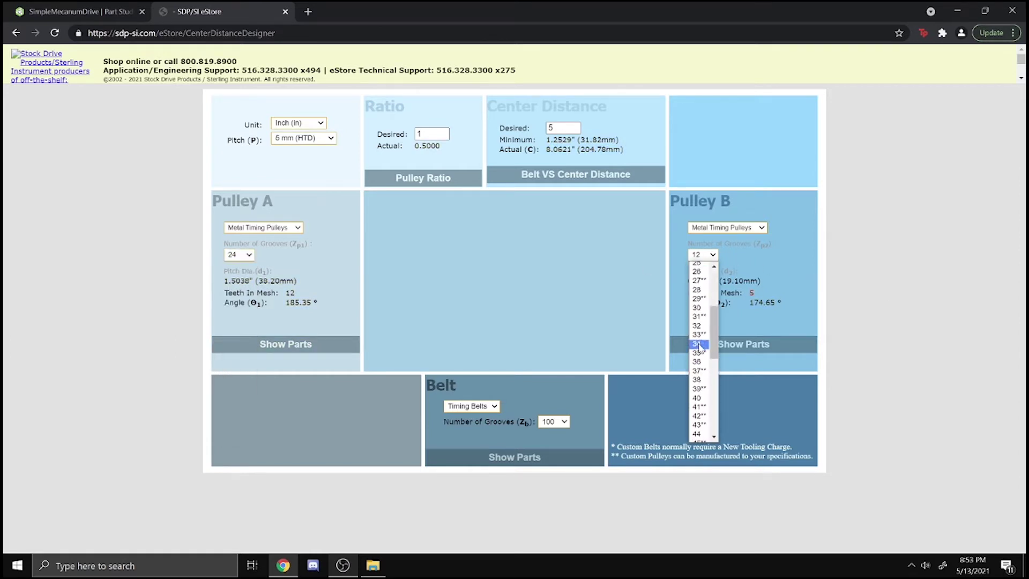
pyautogui.click(697, 373)
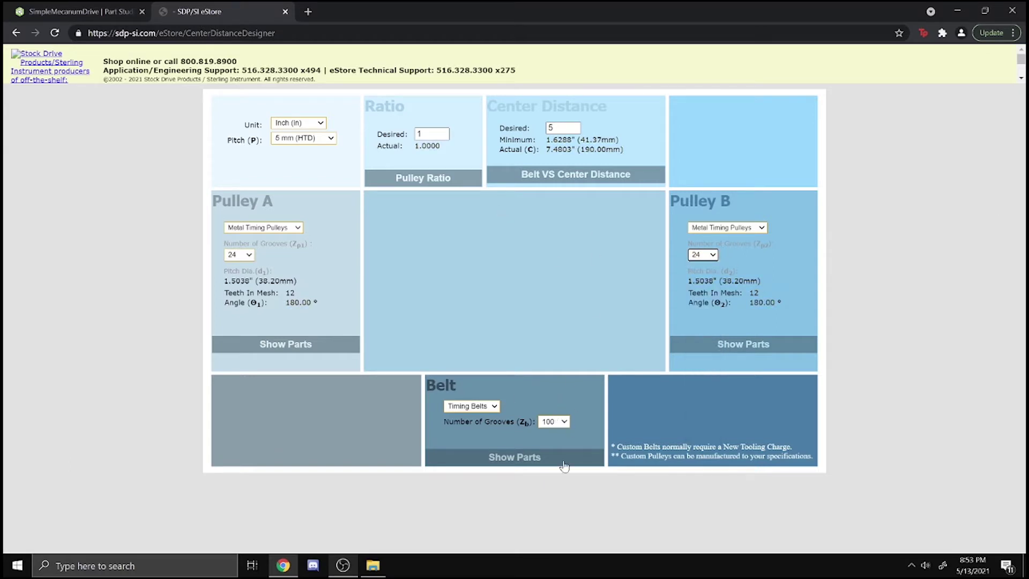
# - Try a 60-groove belt and check the resulting actual center distance
pyautogui.click(552, 425)
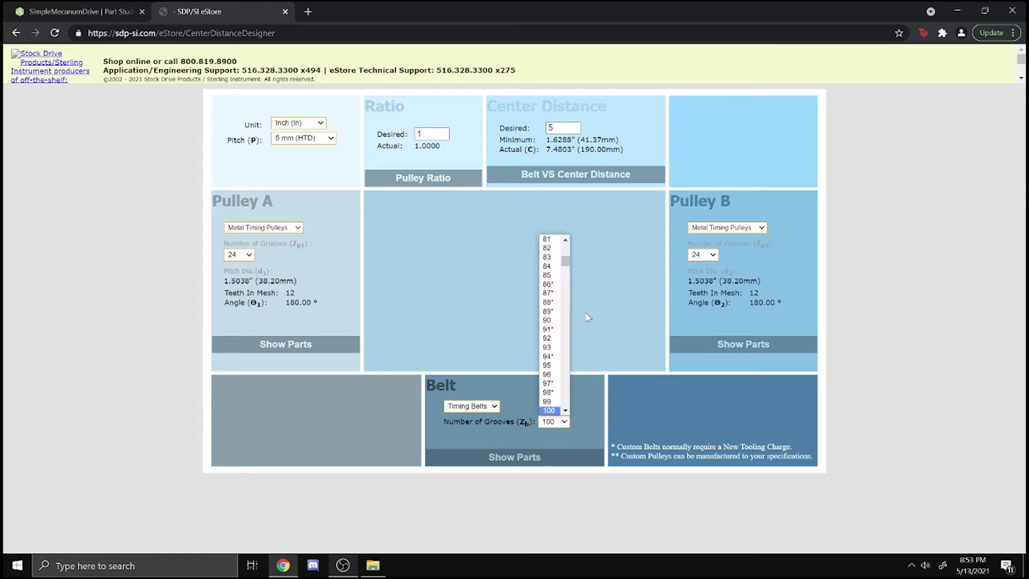
pyautogui.scroll(10, 549, 322)
pyautogui.scroll(-9, 546, 359)
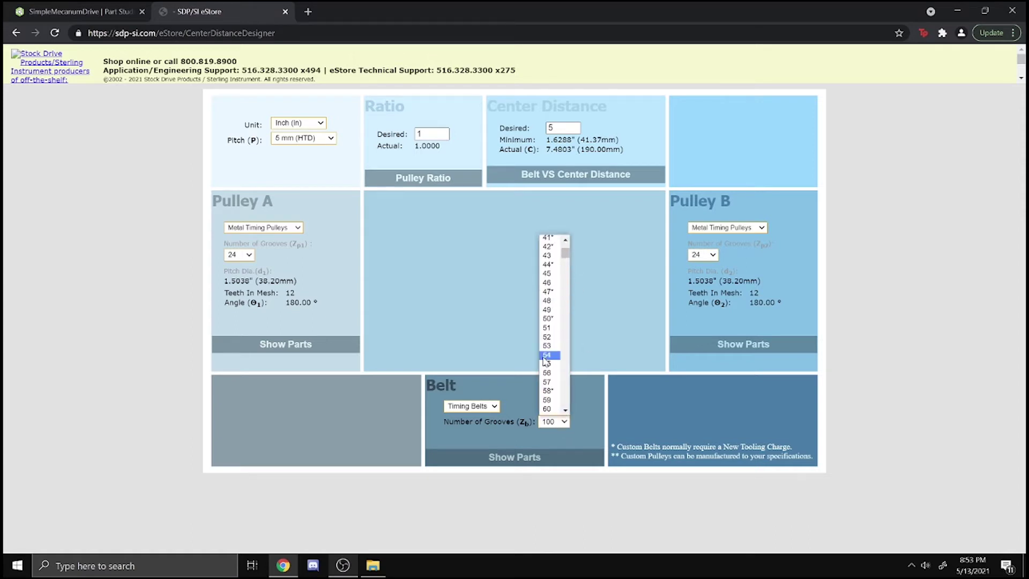
pyautogui.click(443, 422)
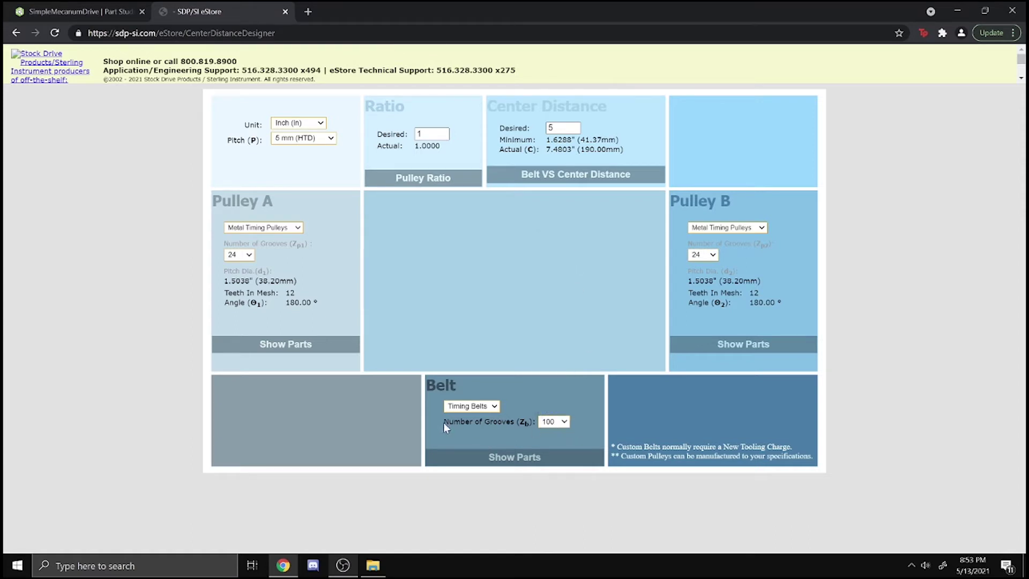
pyautogui.moveTo(443, 423); pyautogui.dragTo(533, 422)
pyautogui.click(565, 423)
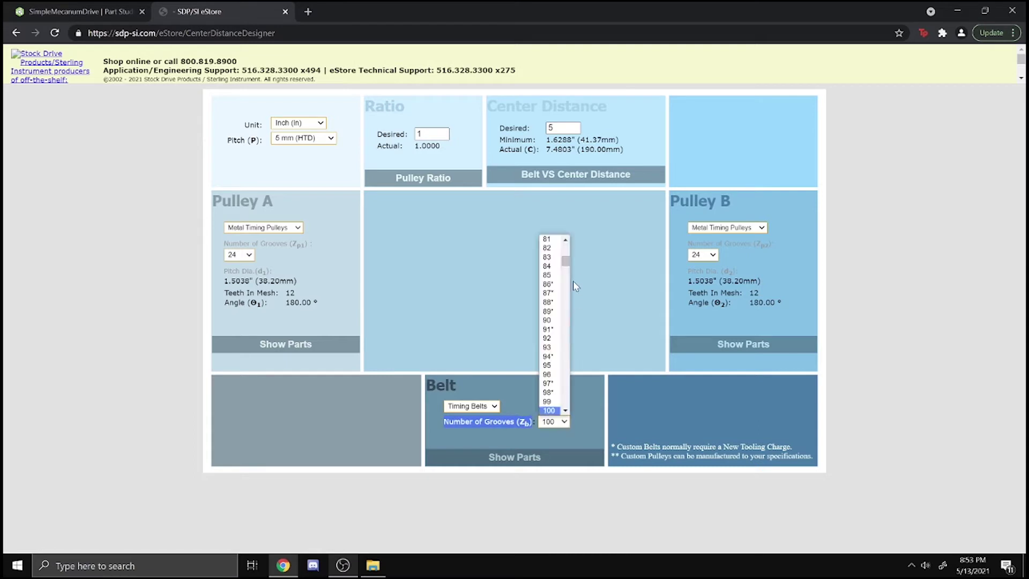
pyautogui.scroll(9, 549, 321)
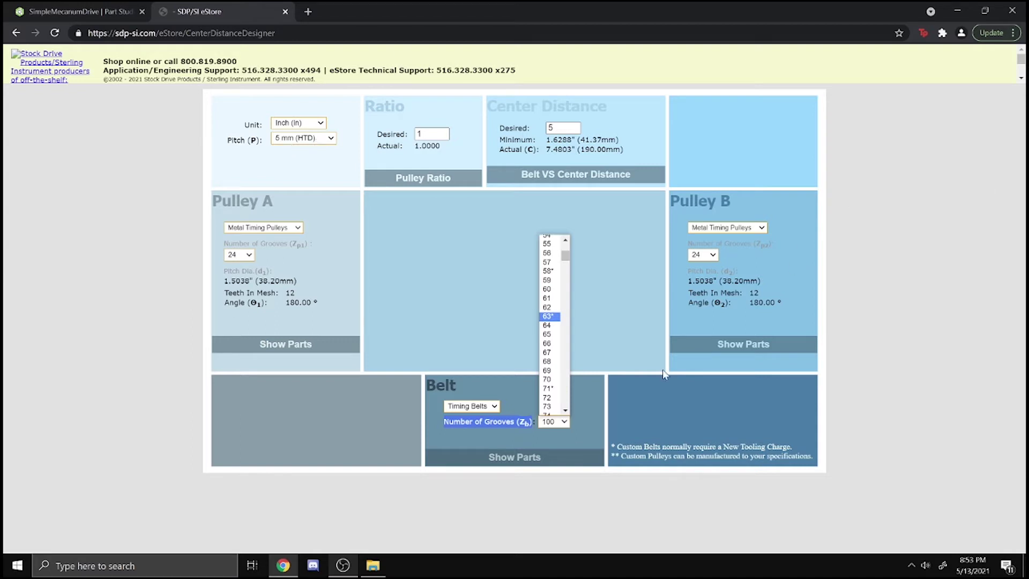
pyautogui.click(548, 289)
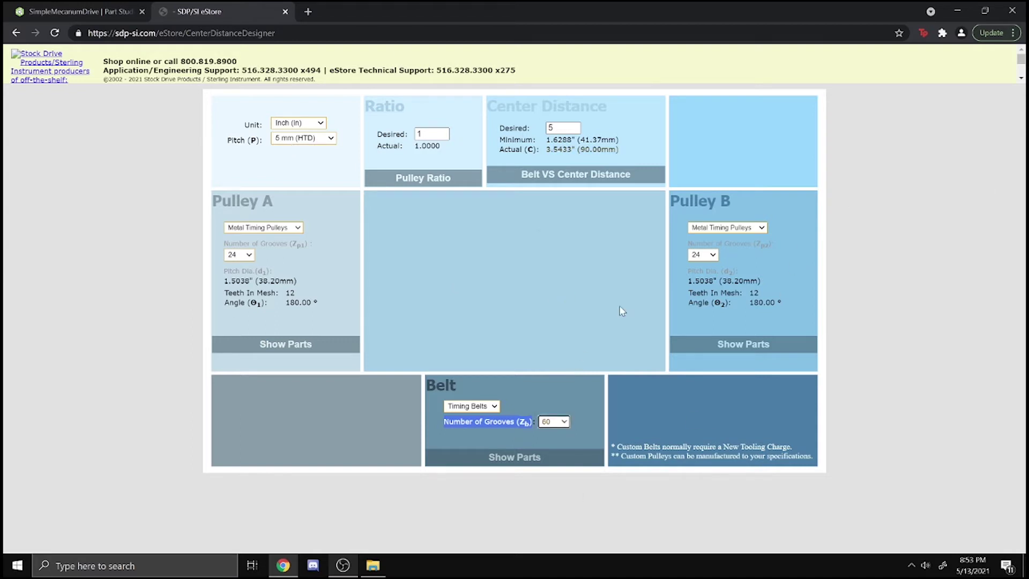
pyautogui.moveTo(545, 152); pyautogui.dragTo(570, 155)
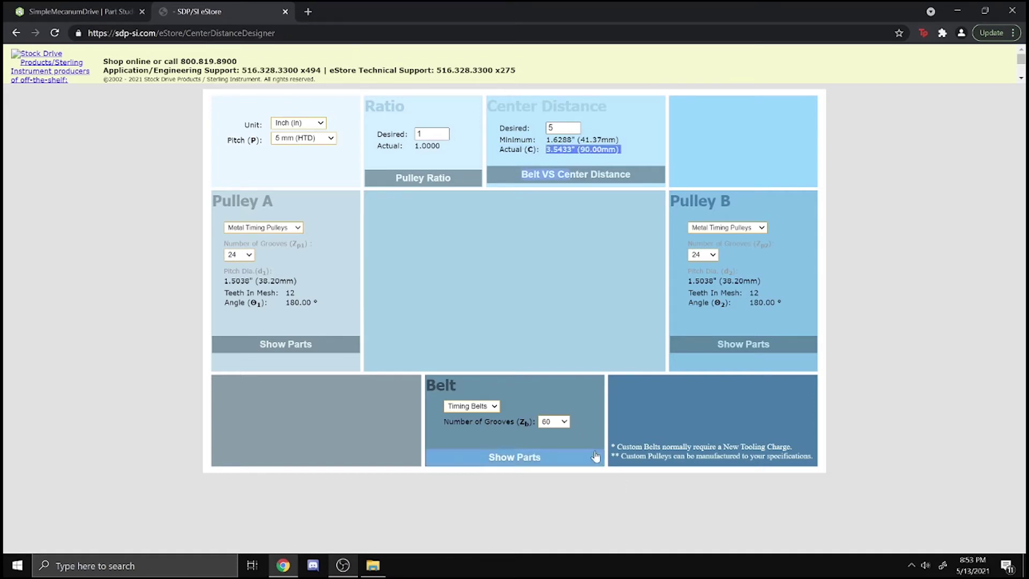
# - Switch the belt to 75 grooves, giving a 5.0197 actual center distance
pyautogui.click(562, 421)
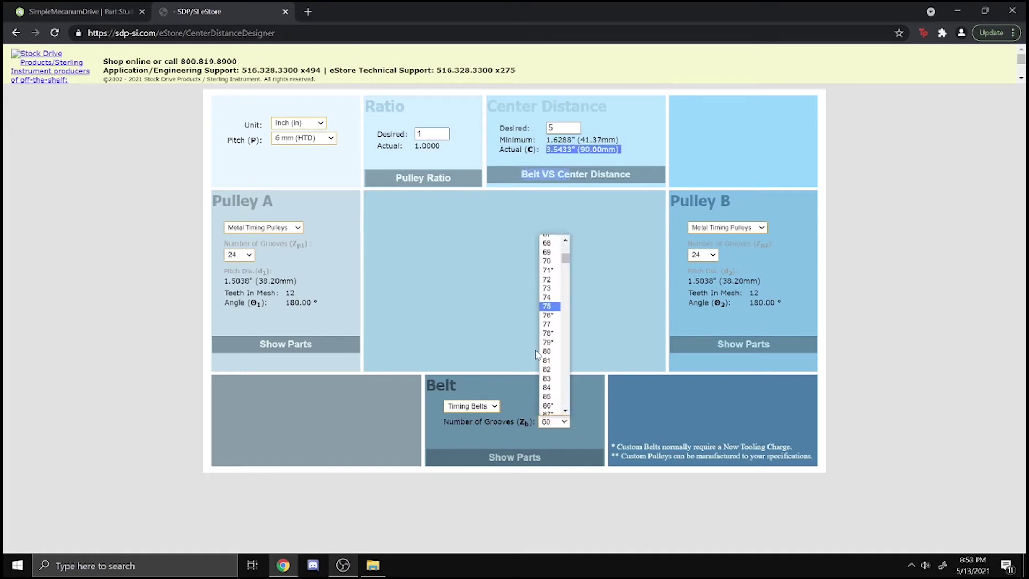
pyautogui.click(549, 306)
pyautogui.click(566, 145)
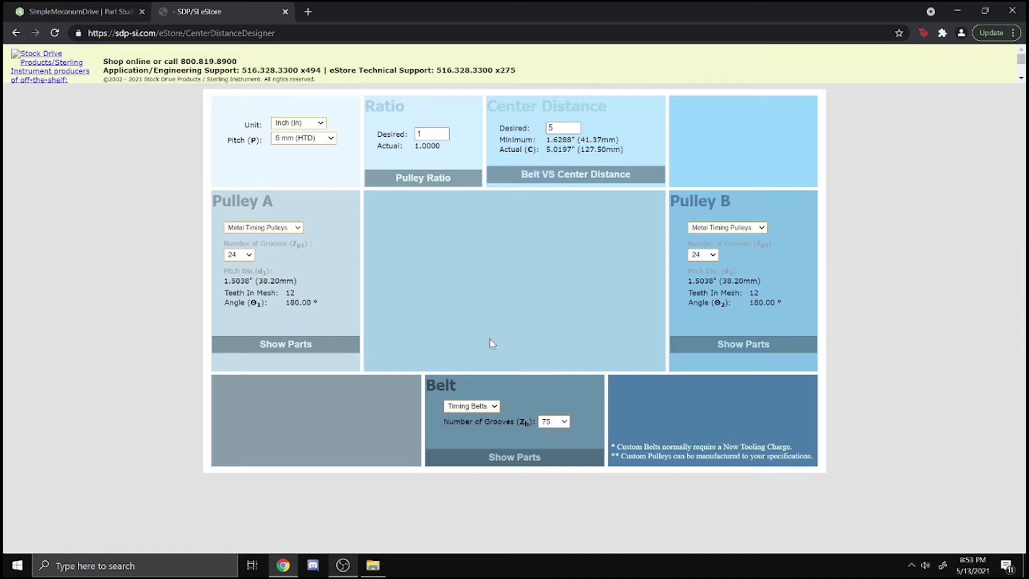
pyautogui.moveTo(544, 150); pyautogui.dragTo(571, 151)
# - Enter a 7.5 in desired center distance, review the 101-groove belt result, and return to Onshape
pyautogui.doubleClick(550, 127)
pyautogui.write('7.5')
pyautogui.press('Tab')
pyautogui.moveTo(545, 151); pyautogui.dragTo(570, 152)
pyautogui.click(525, 148)
pyautogui.moveTo(524, 144); pyautogui.dragTo(571, 368)
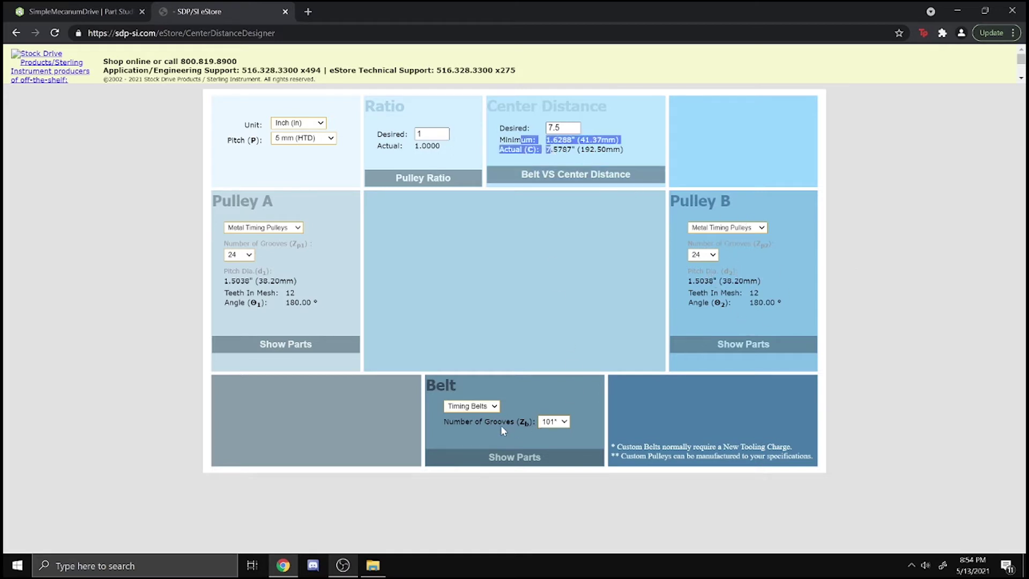
pyautogui.moveTo(502, 431); pyautogui.dragTo(573, 432)
pyautogui.click(574, 432)
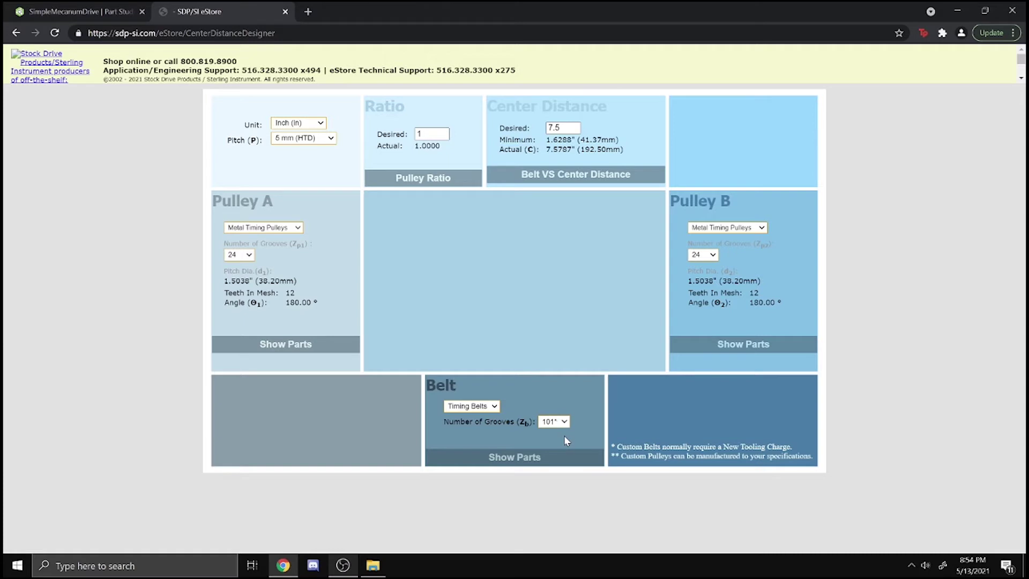
pyautogui.click(592, 169)
pyautogui.click(24, 11)
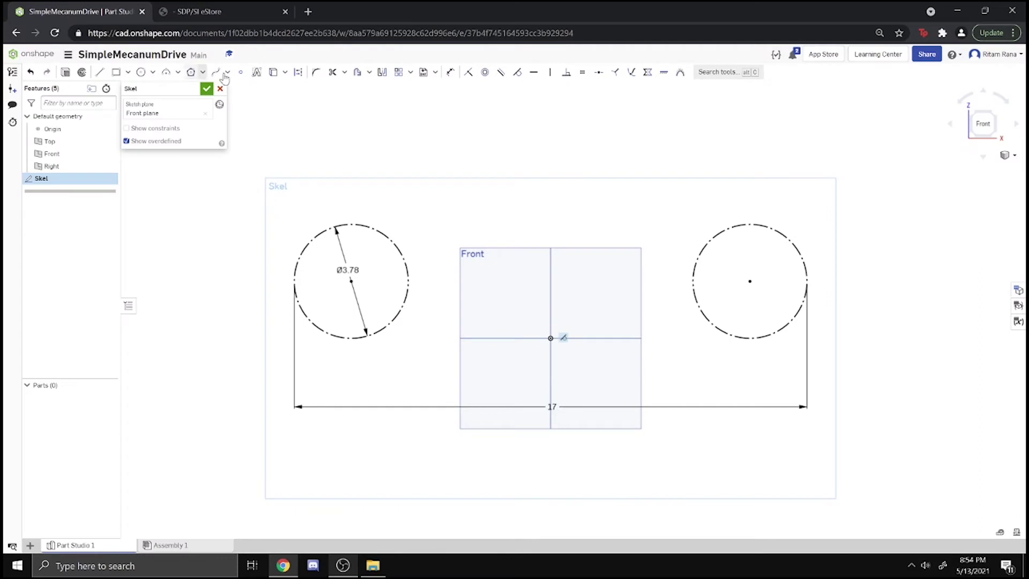
# - Draw a Ø1.457 construction pulley circle above the Front plane
pyautogui.click(140, 71)
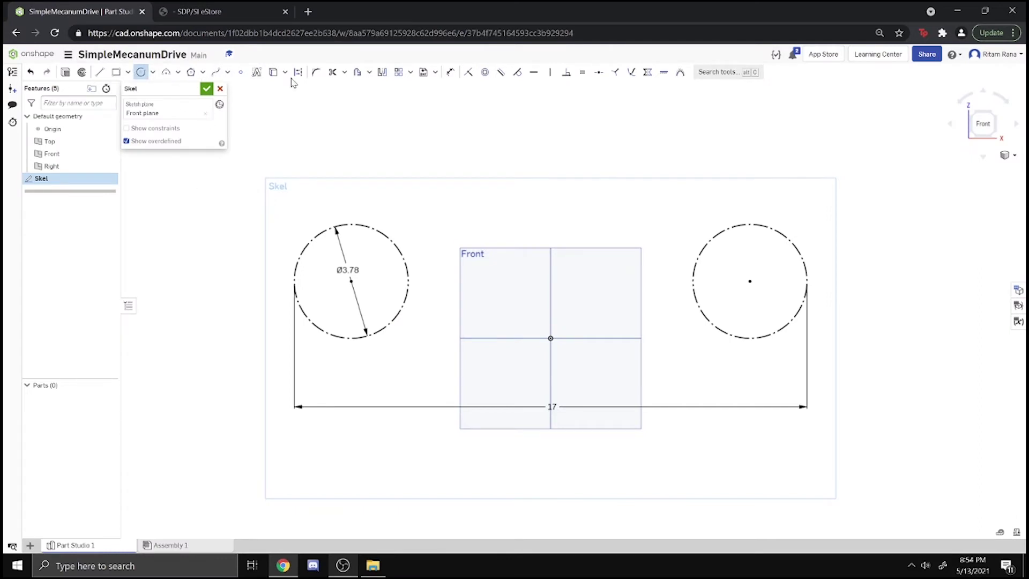
pyautogui.click(298, 72)
pyautogui.click(465, 220)
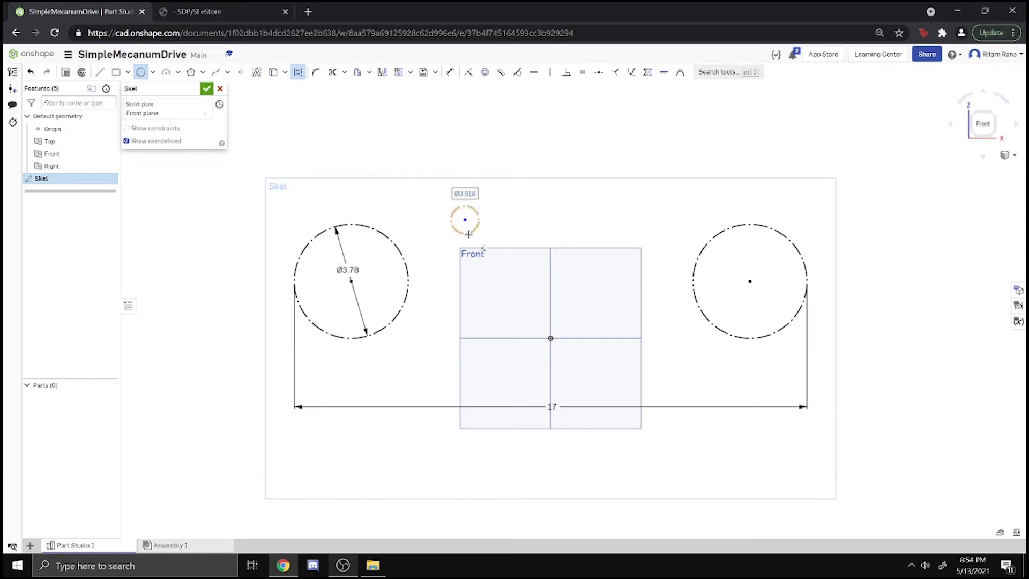
pyautogui.write('1.457')
pyautogui.press('Return')
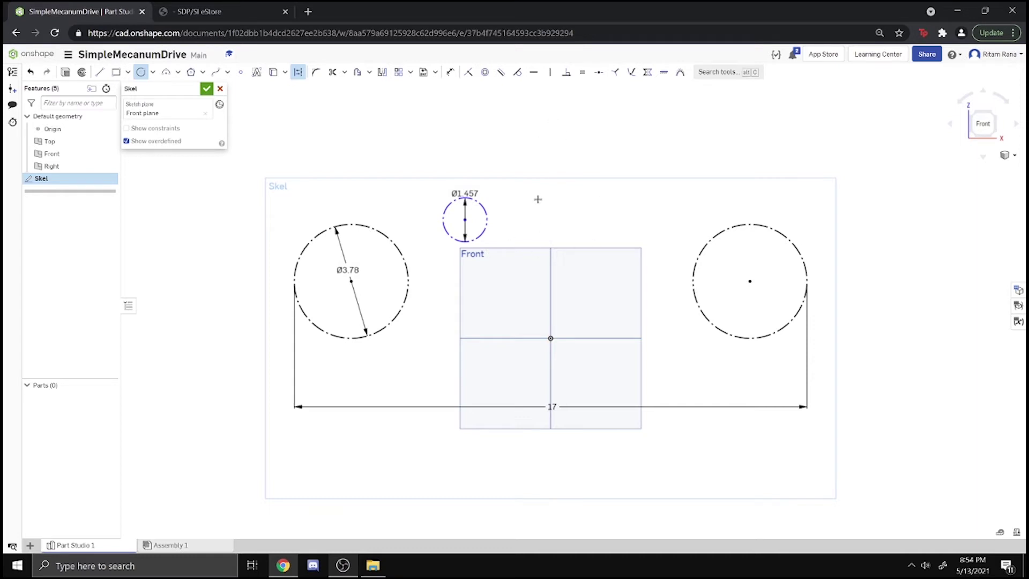
# - Dimension the pulley centre 5.02 from the left wheel's centre
pyautogui.click(451, 72)
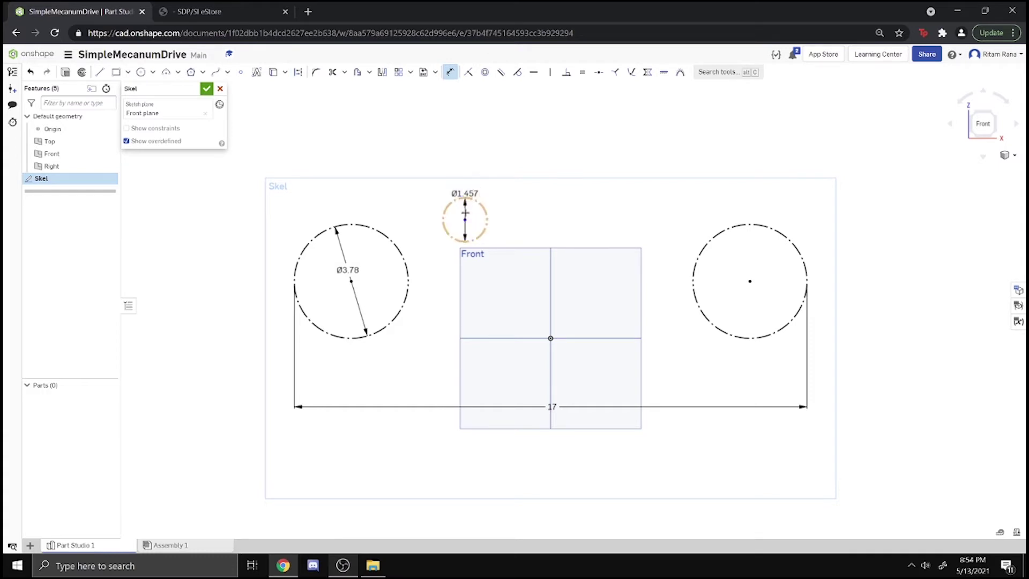
pyautogui.click(445, 216)
pyautogui.click(351, 280)
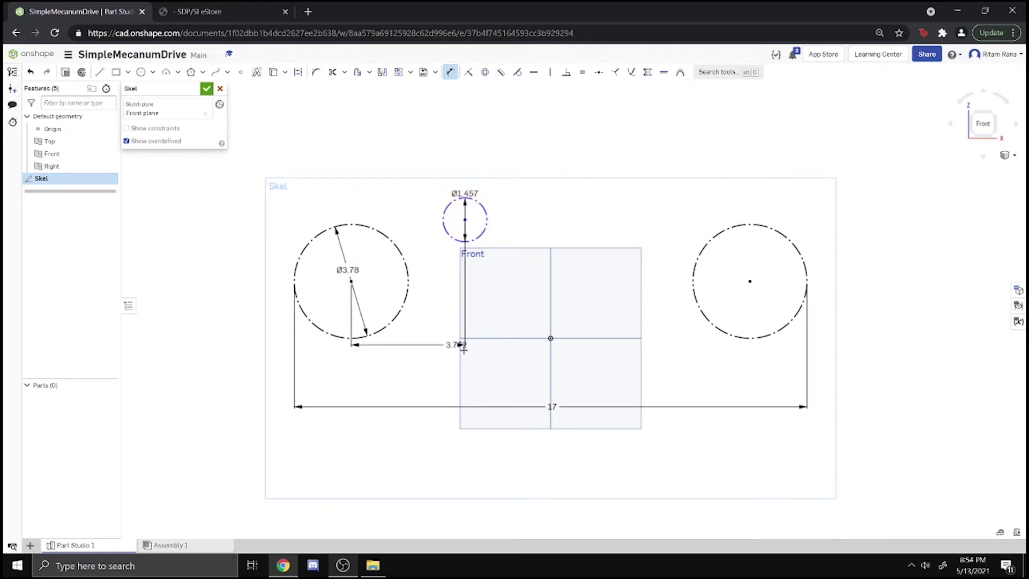
pyautogui.click(417, 243)
pyautogui.write('5.02')
pyautogui.press('Return')
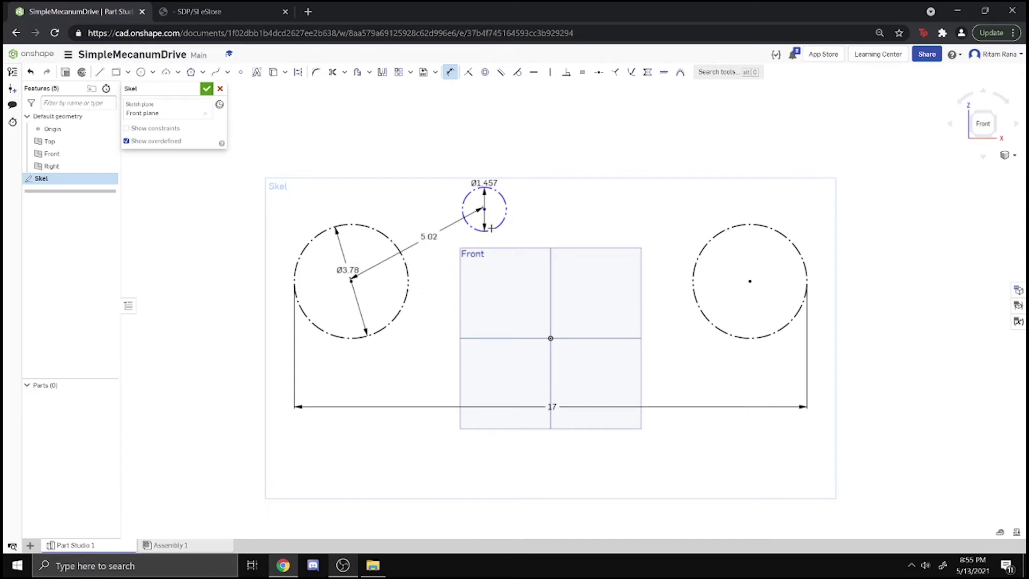
pyautogui.click(451, 72)
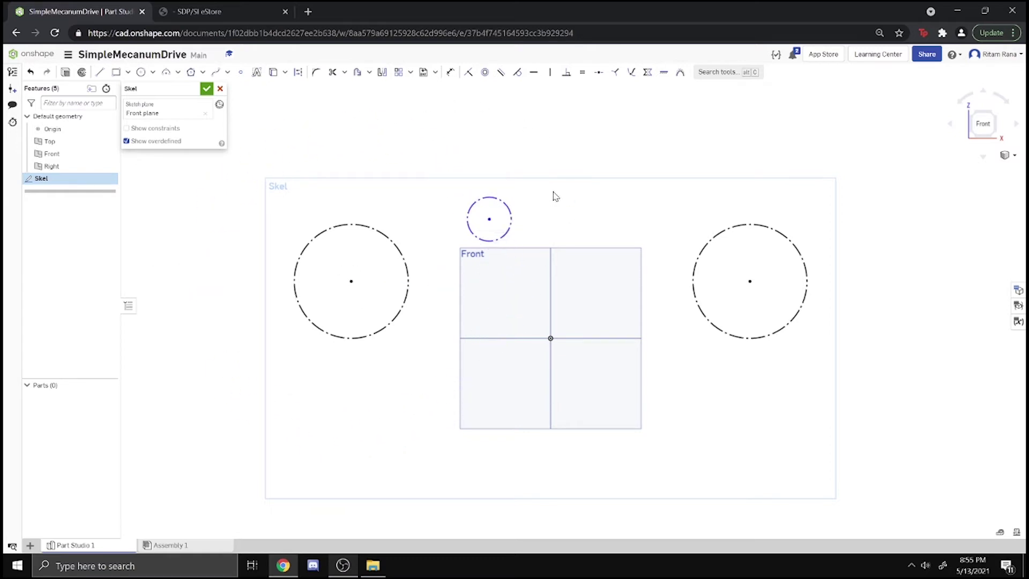
# - Draw a Ø10.039 construction circle on the left wheel centre and drag the pulley level with the wheel
pyautogui.click(140, 72)
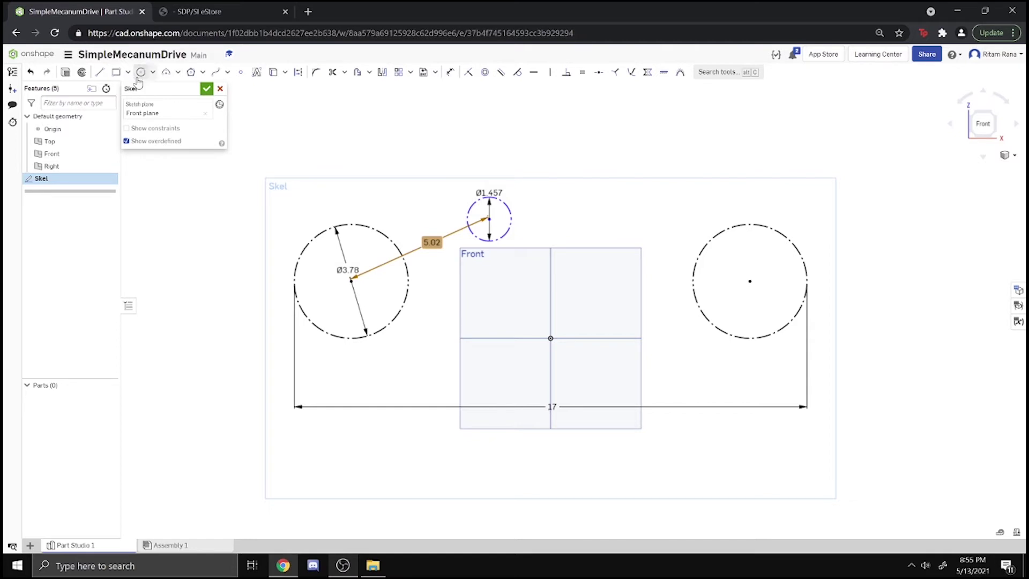
pyautogui.click(298, 71)
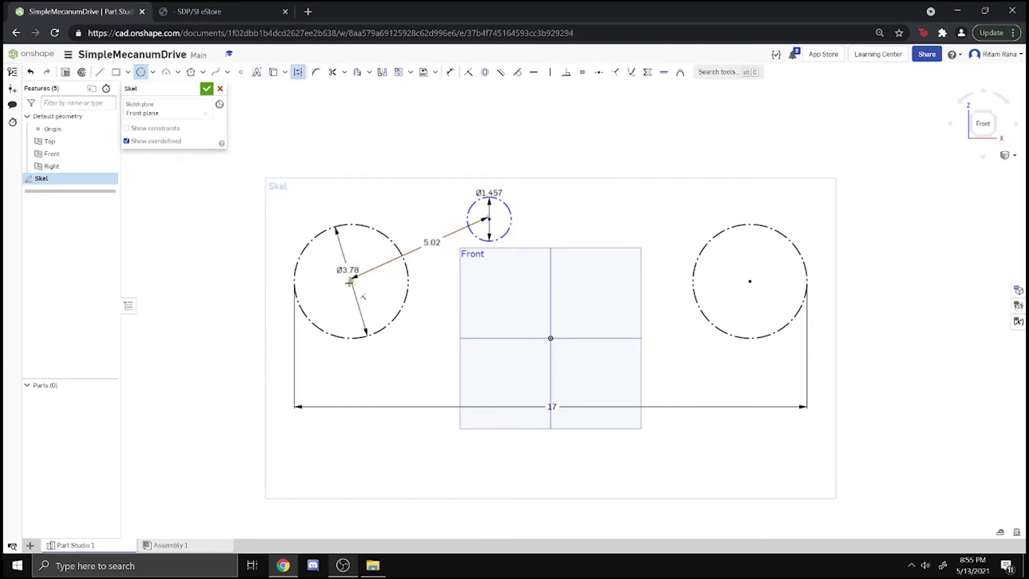
pyautogui.click(349, 283)
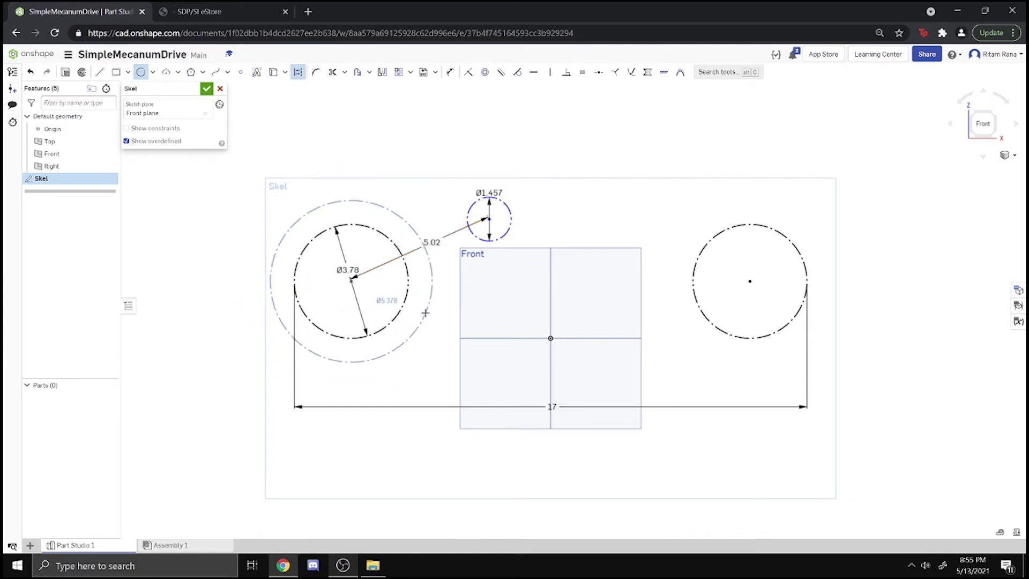
pyautogui.click(490, 220)
pyautogui.scroll(3, 504, 214)
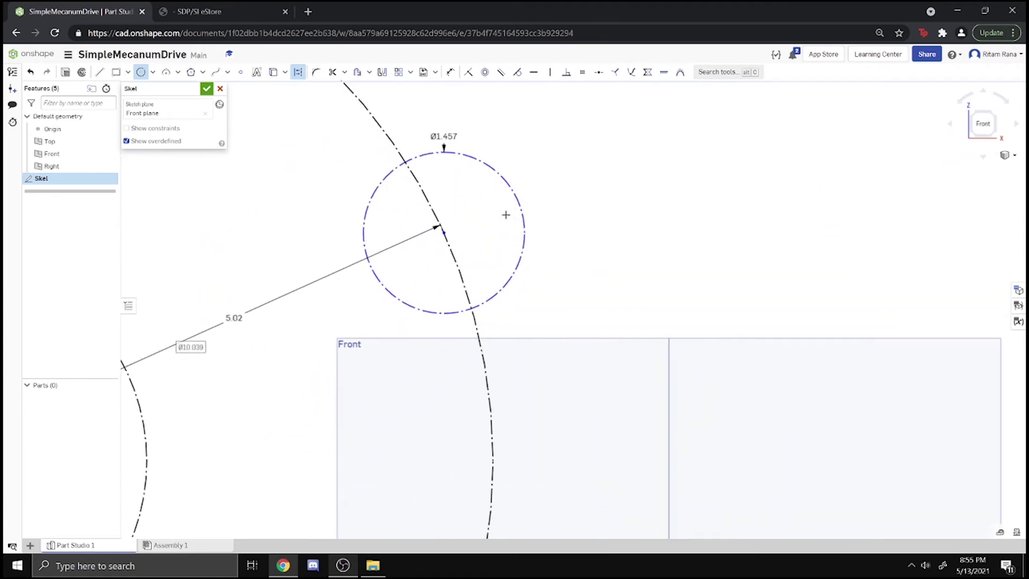
pyautogui.scroll(3, 446, 237)
pyautogui.scroll(-3, 446, 238)
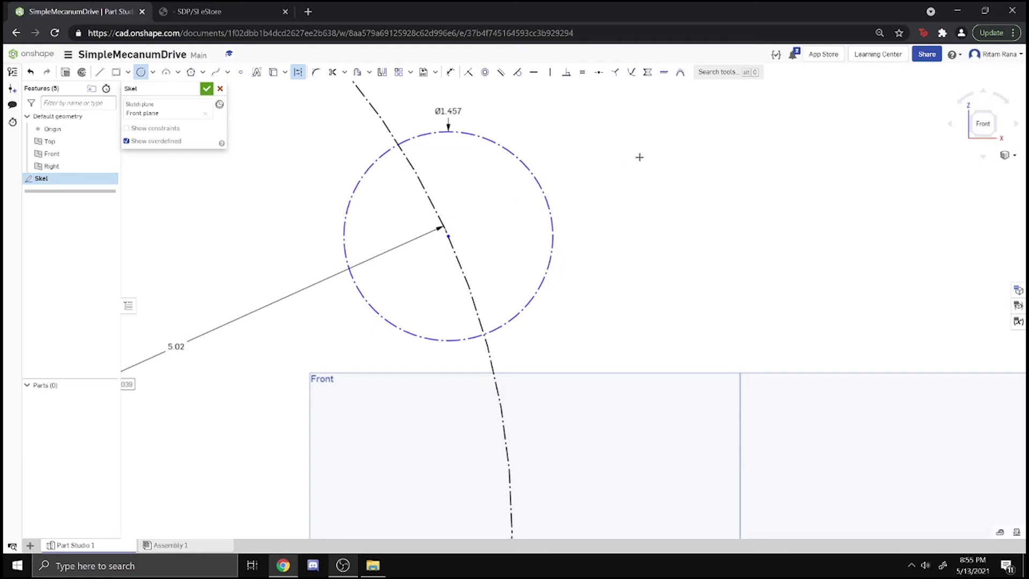
pyautogui.scroll(-10, 617, 169)
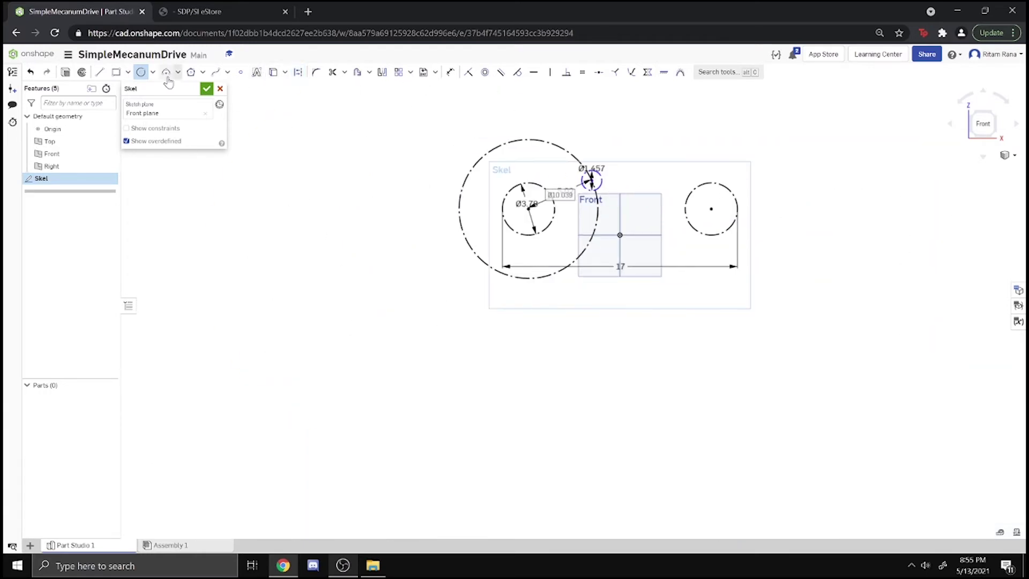
pyautogui.press('Escape')
pyautogui.scroll(5, 592, 182)
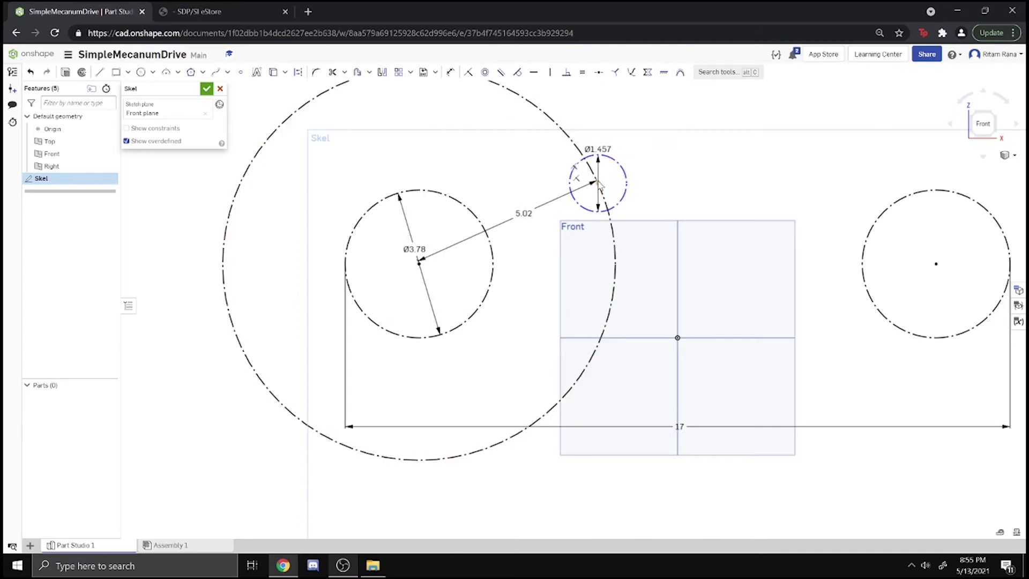
pyautogui.moveTo(599, 185); pyautogui.dragTo(669, 273)
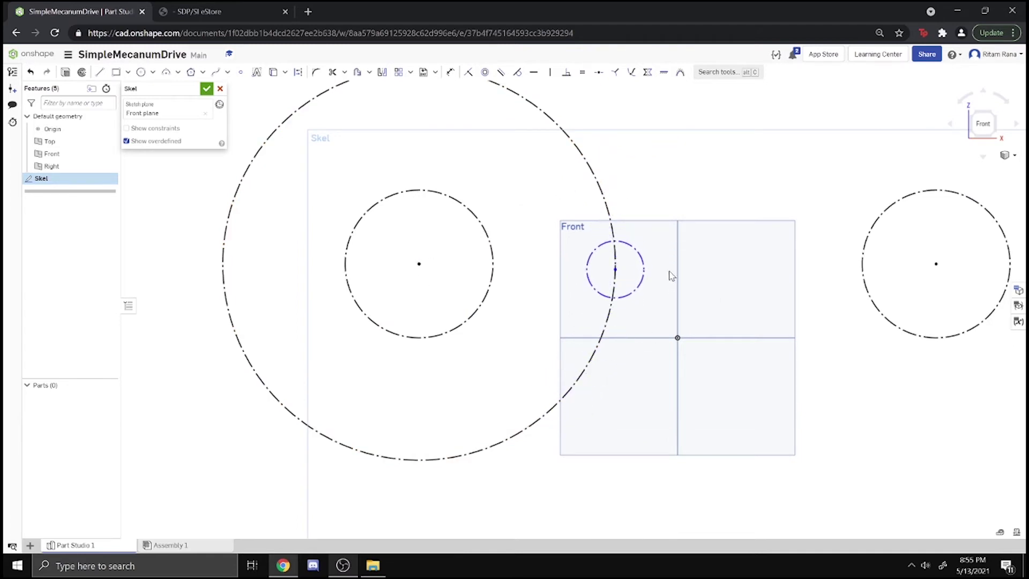
# - Draw a construction line from the left wheel's centre to the right wheel's centre
pyautogui.click(446, 73)
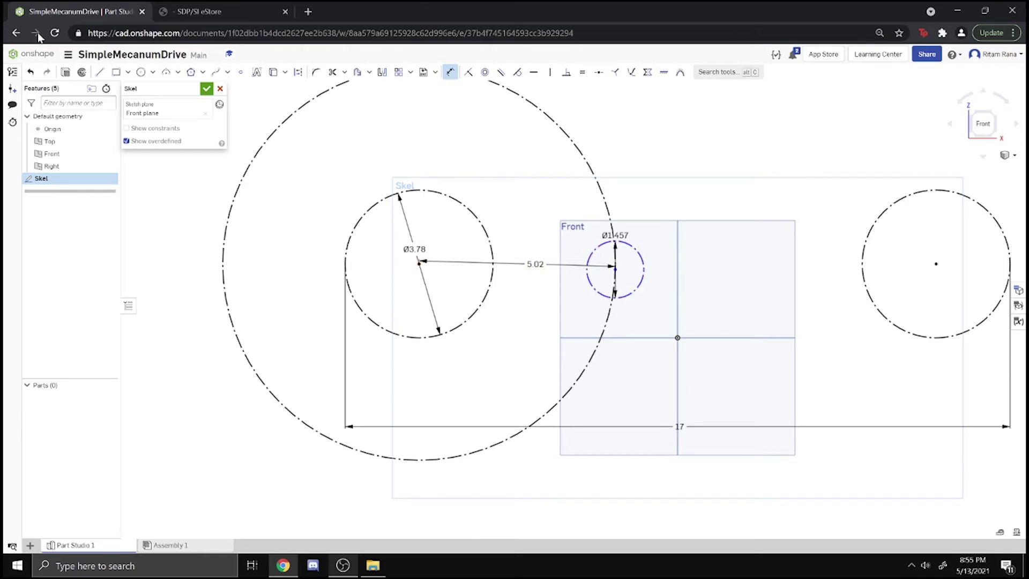
pyautogui.click(99, 72)
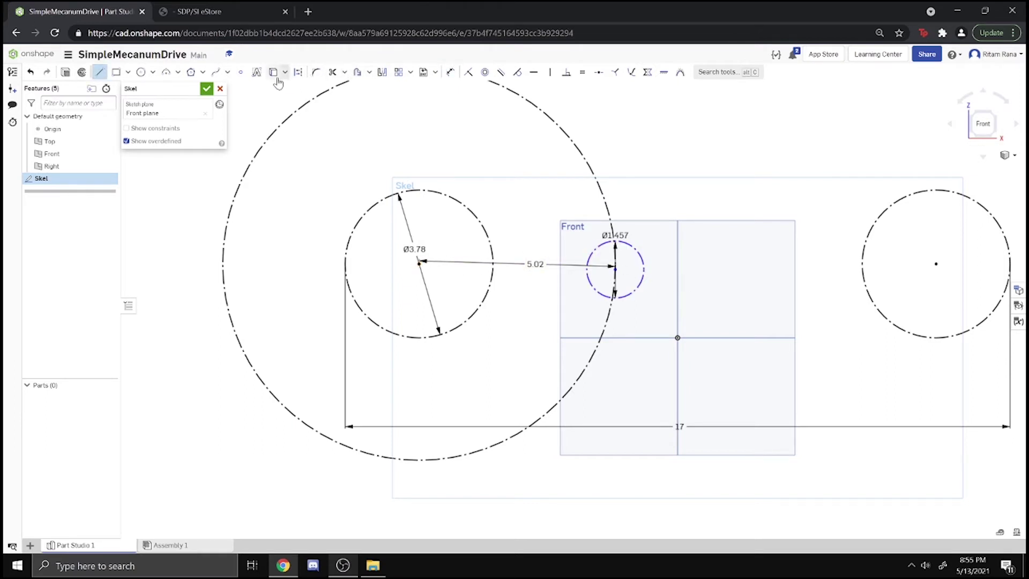
pyautogui.click(298, 72)
pyautogui.click(419, 262)
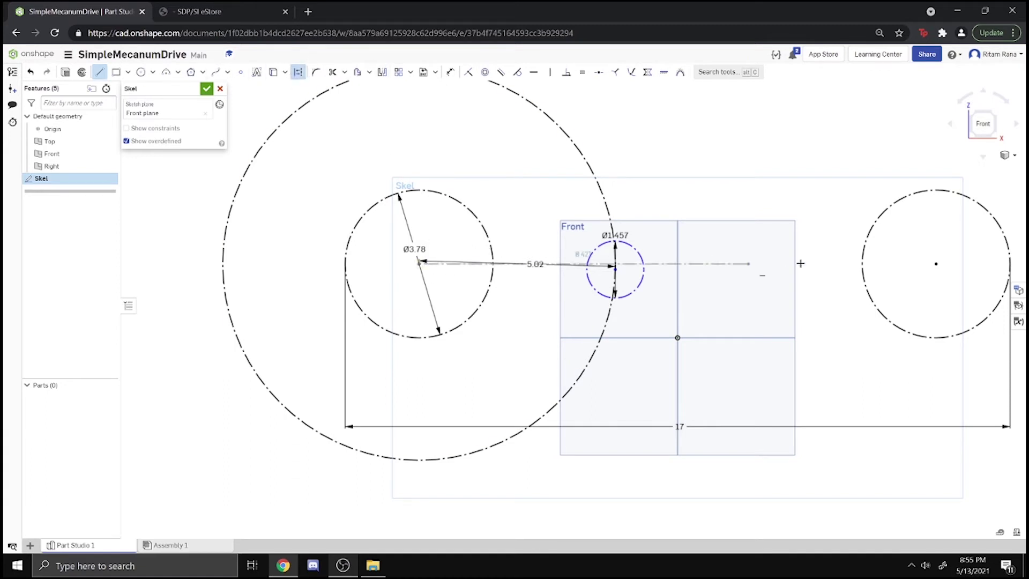
pyautogui.click(936, 263)
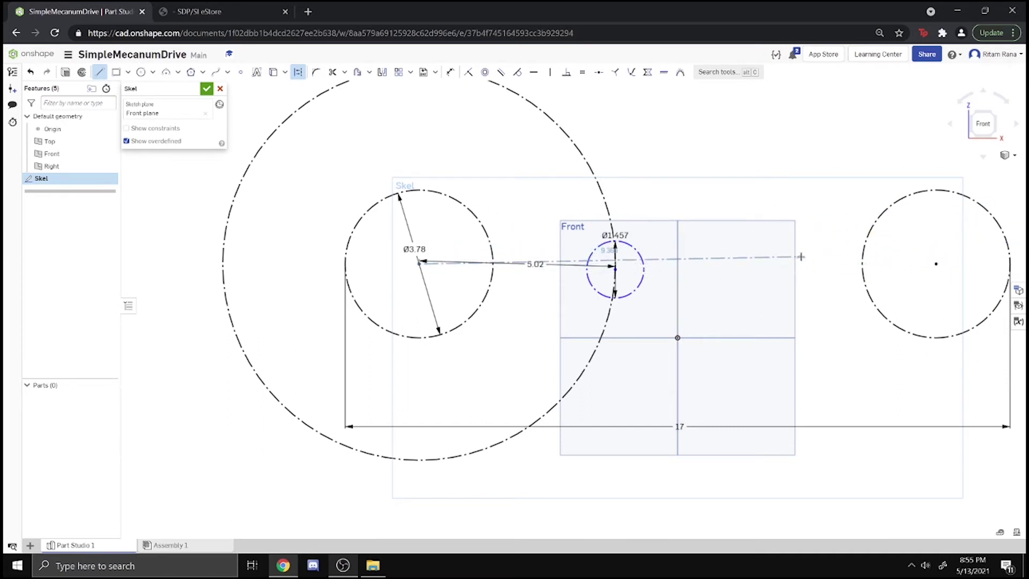
pyautogui.click(936, 265)
# - Make the small pulley's centre coincident with the construction line
pyautogui.scroll(-2, 776, 203)
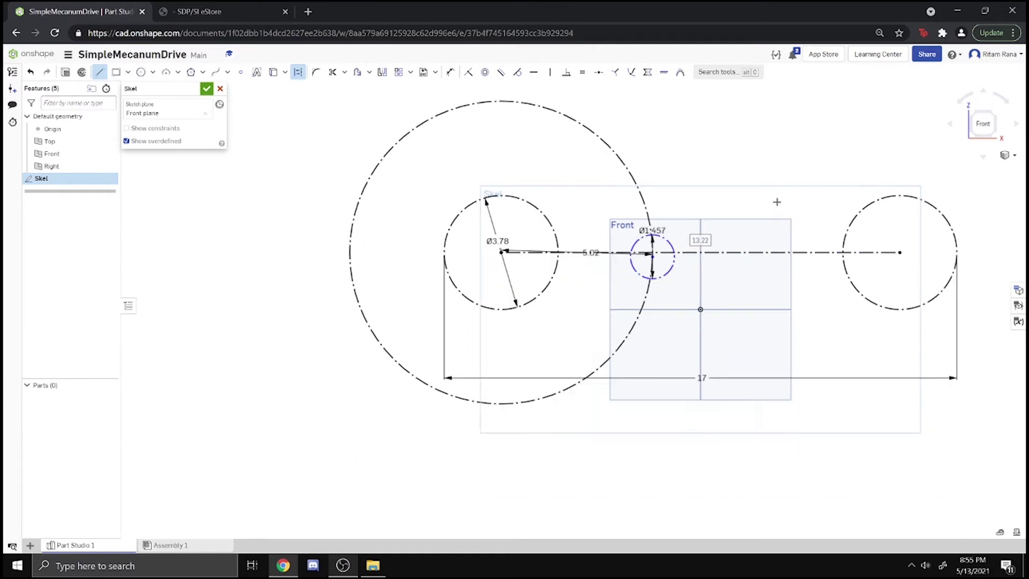
pyautogui.scroll(6, 581, 320)
pyautogui.scroll(-2, 668, 235)
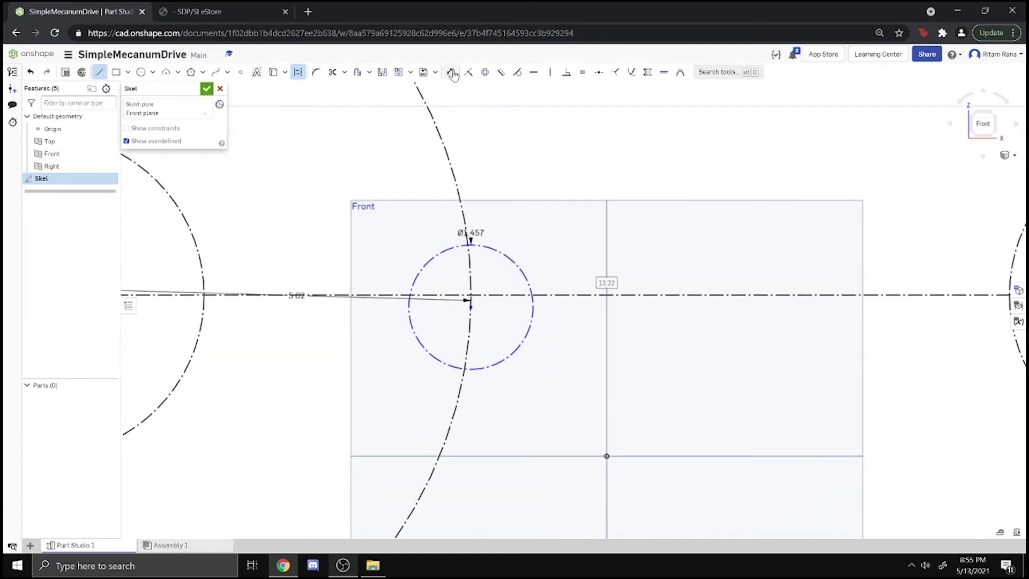
pyautogui.click(468, 72)
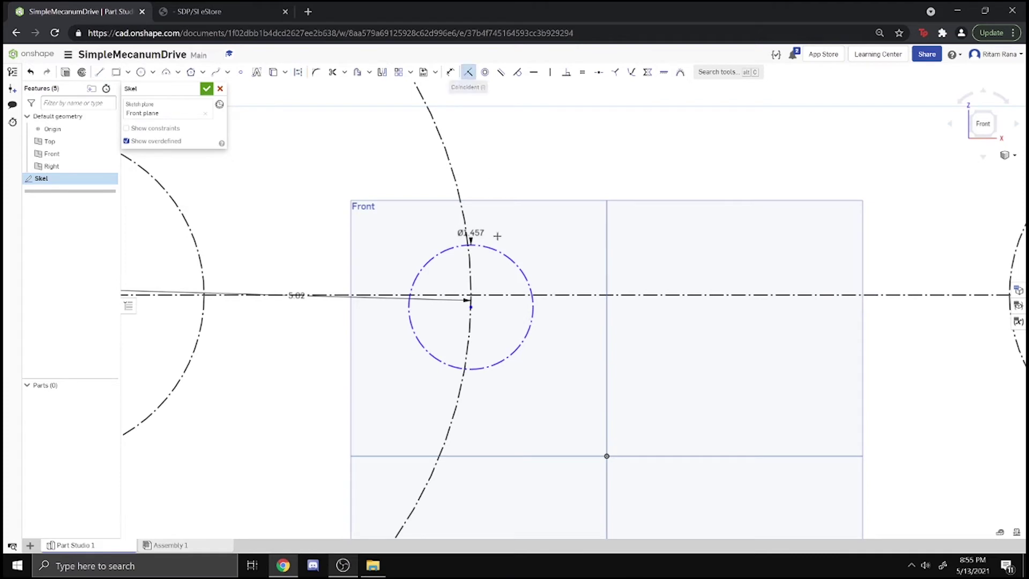
pyautogui.click(471, 308)
pyautogui.click(490, 295)
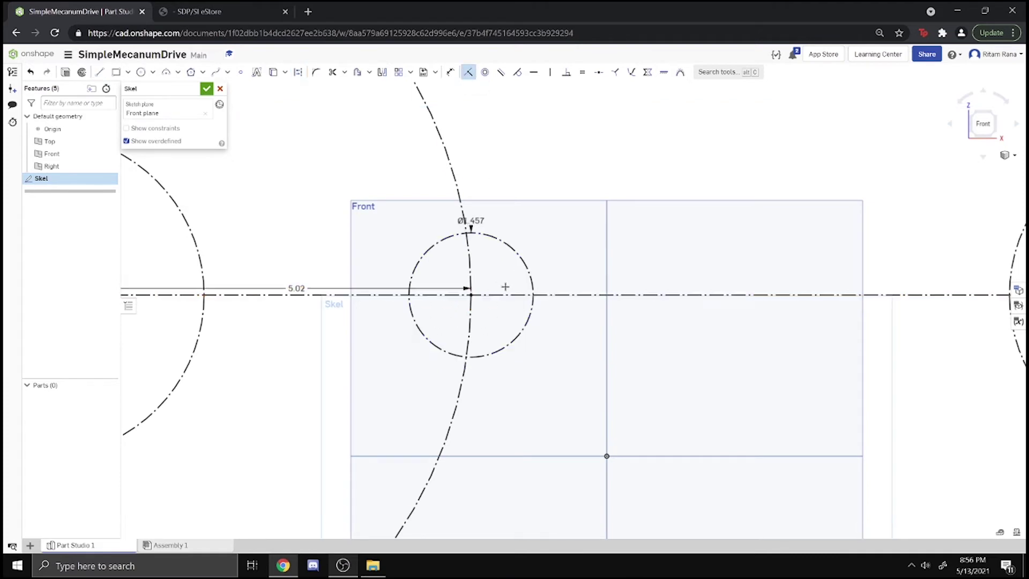
pyautogui.scroll(3, 467, 268)
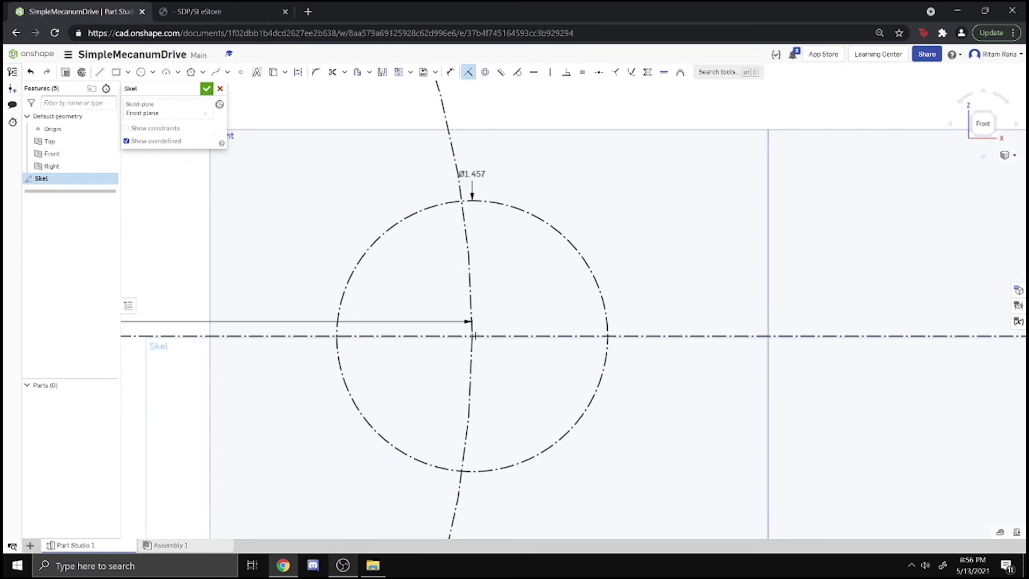
pyautogui.scroll(-2, 450, 144)
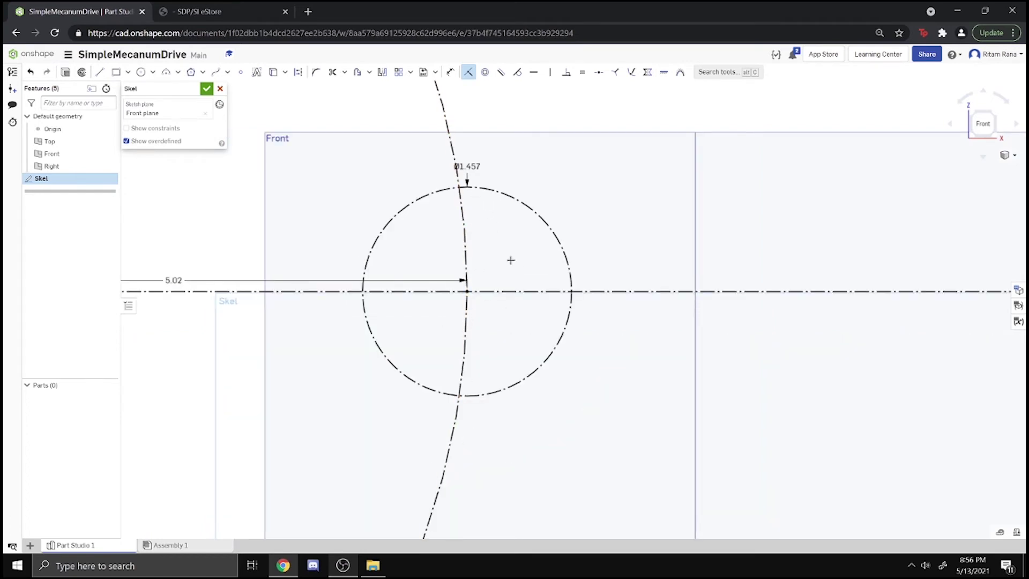
pyautogui.scroll(-5, 536, 215)
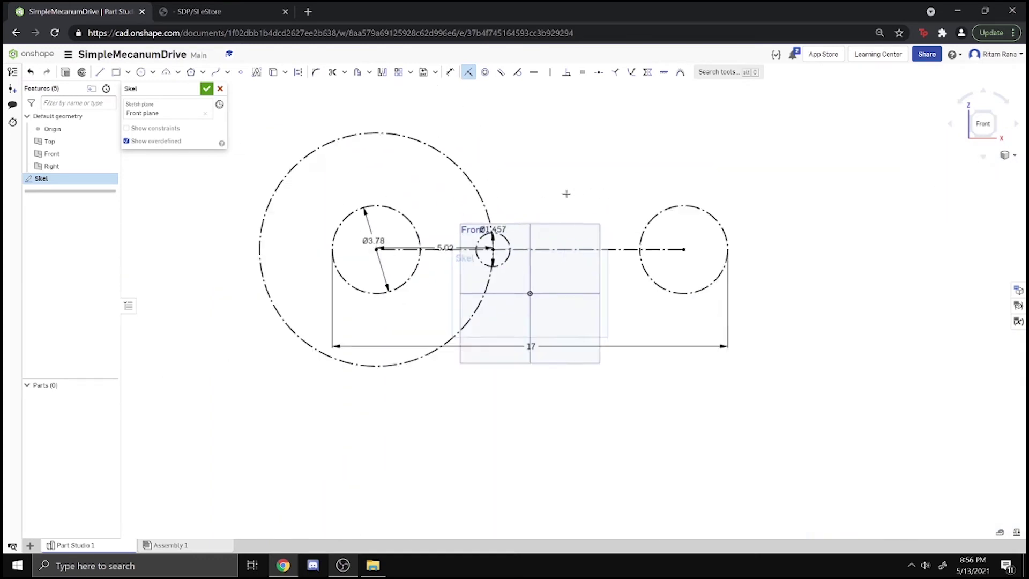
# - Mirror the Ø1.457 pulley across the Right plane, fit the sketch, then go to the Google tab
pyautogui.click(382, 72)
pyautogui.click(518, 254)
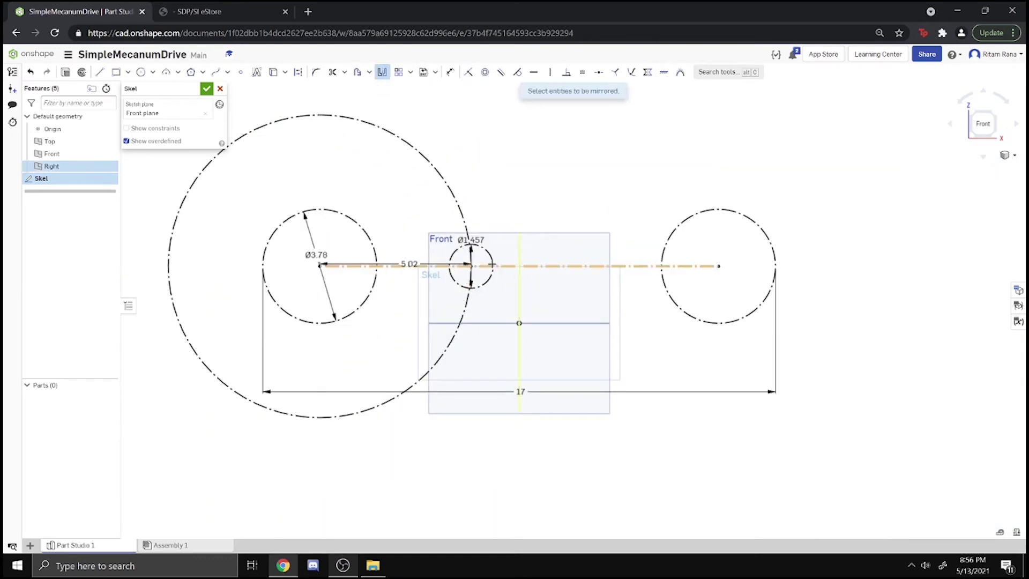
pyautogui.click(485, 281)
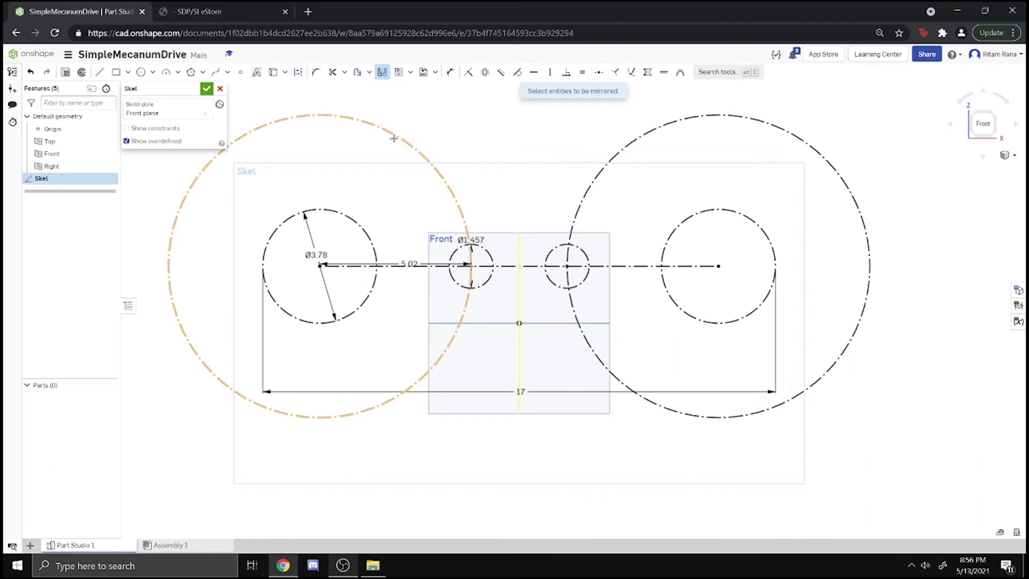
pyautogui.press('f')
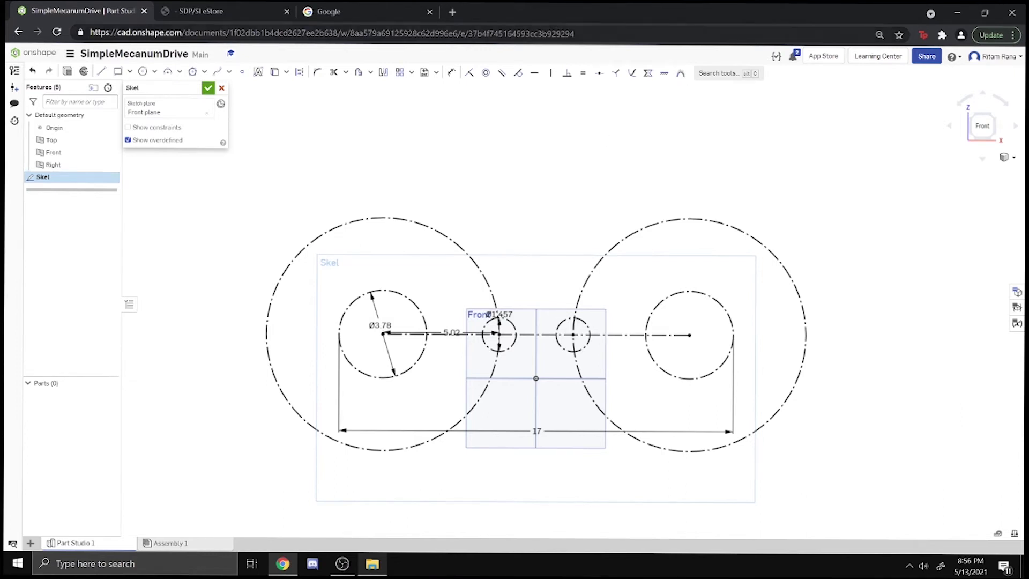
pyautogui.click(362, 8)
# - Search 'churros andymark', check the 1/2 in. Churro's 0.495 in. hex width, then return to Onshape
pyautogui.write('churr')
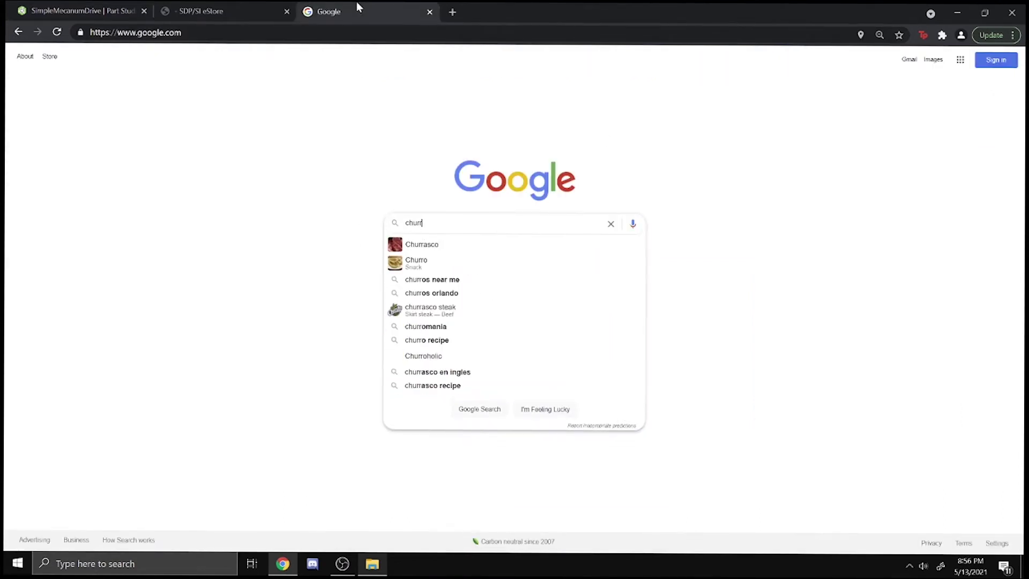
pyautogui.write('os andymark')
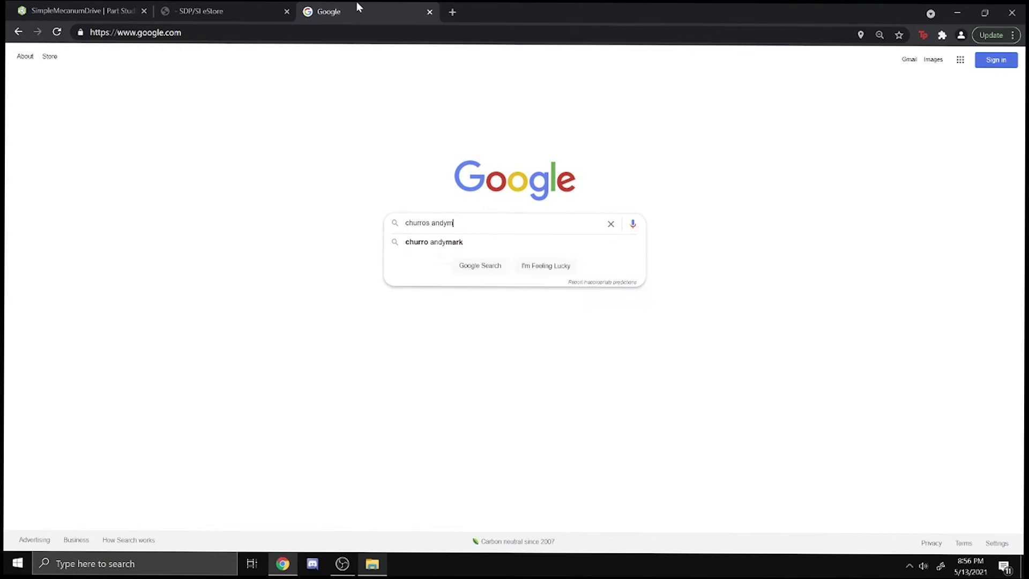
pyautogui.press('Return')
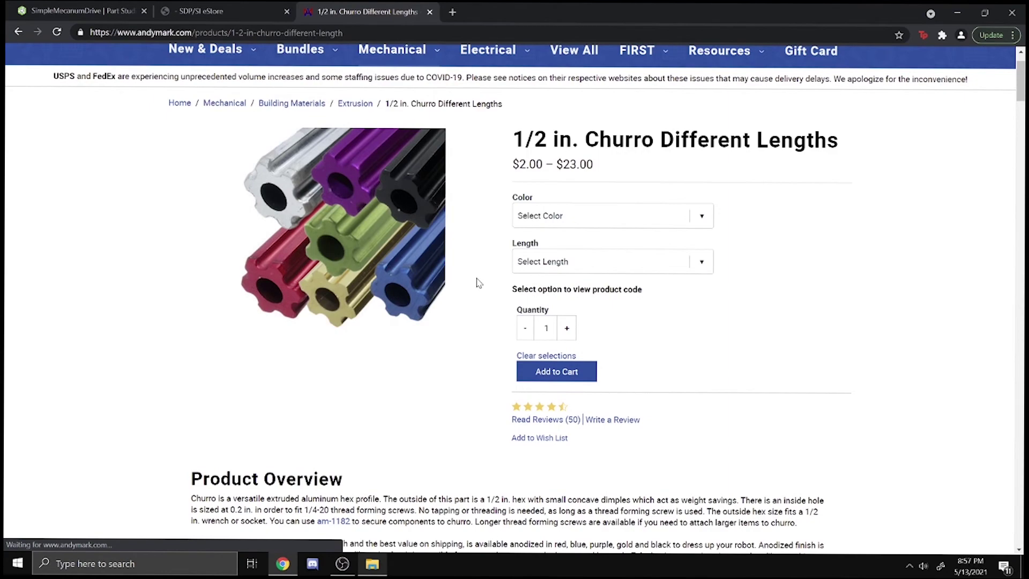
pyautogui.scroll(-8, 479, 282)
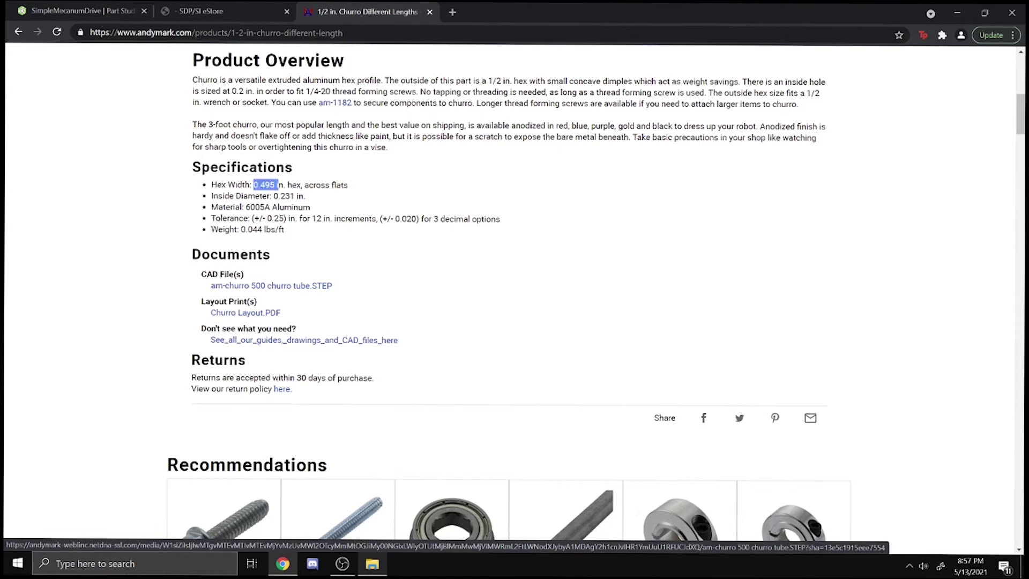
pyautogui.hotkey('ctrl', 'Tab')
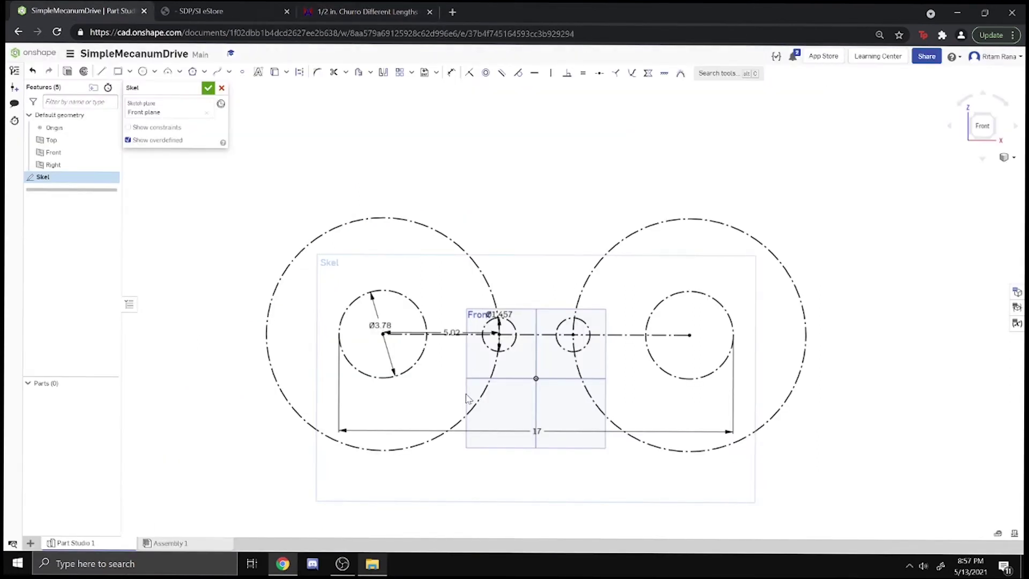
# - Draw a small Ø0.691 construction circle centred on the construction line
pyautogui.click(143, 71)
pyautogui.click(298, 75)
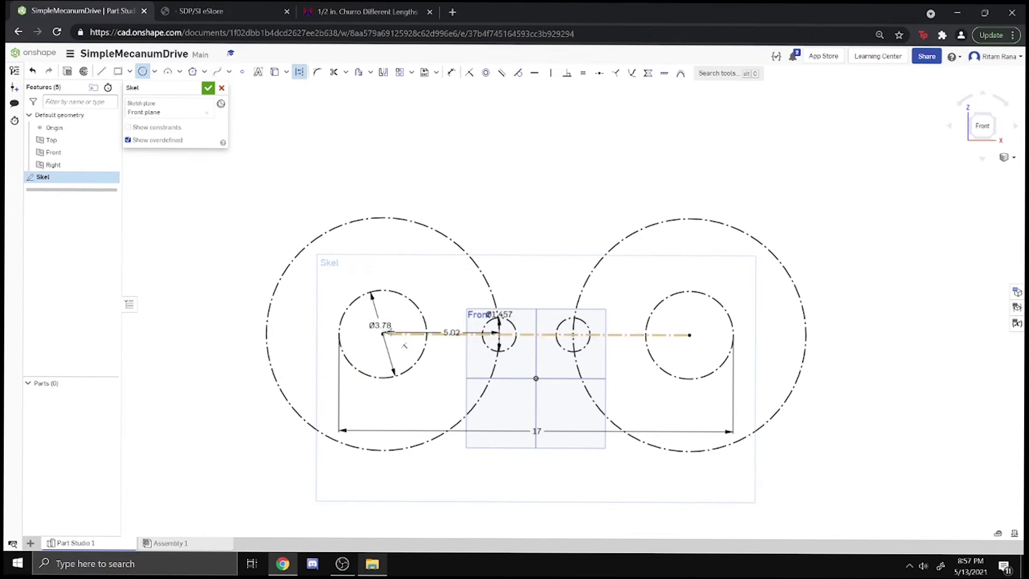
pyautogui.scroll(3, 446, 332)
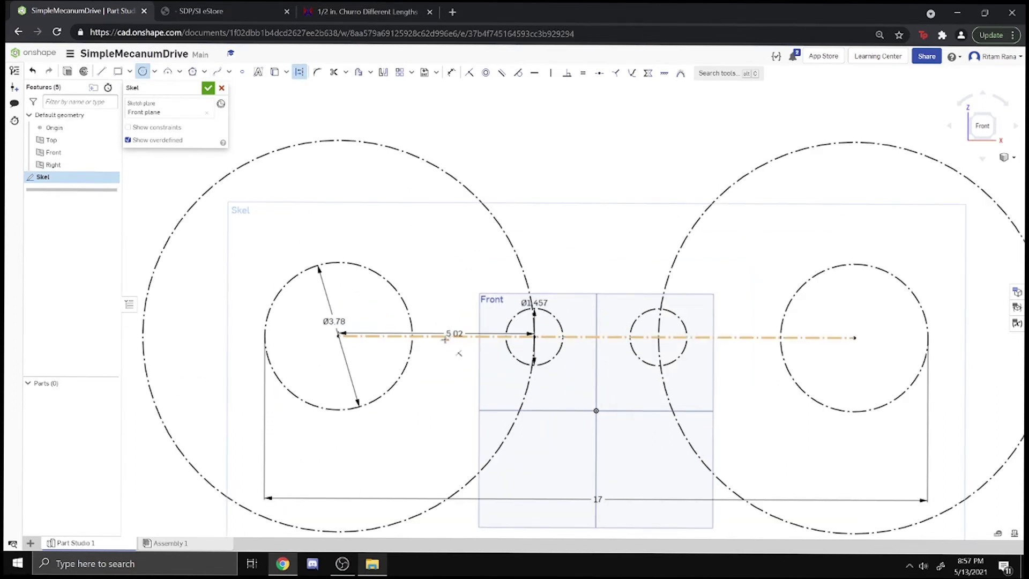
pyautogui.click(452, 336)
pyautogui.click(464, 341)
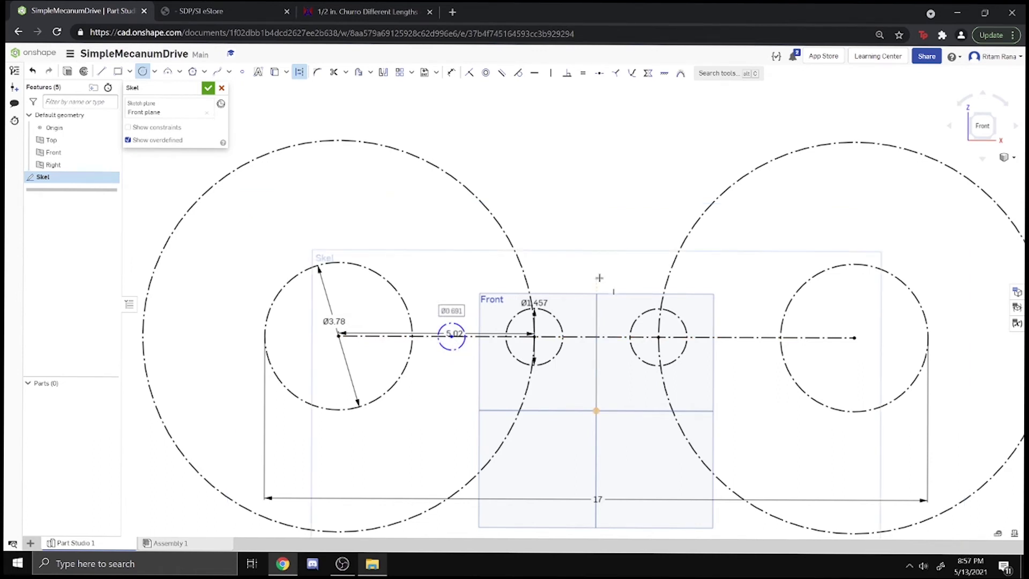
pyautogui.scroll(5, 464, 338)
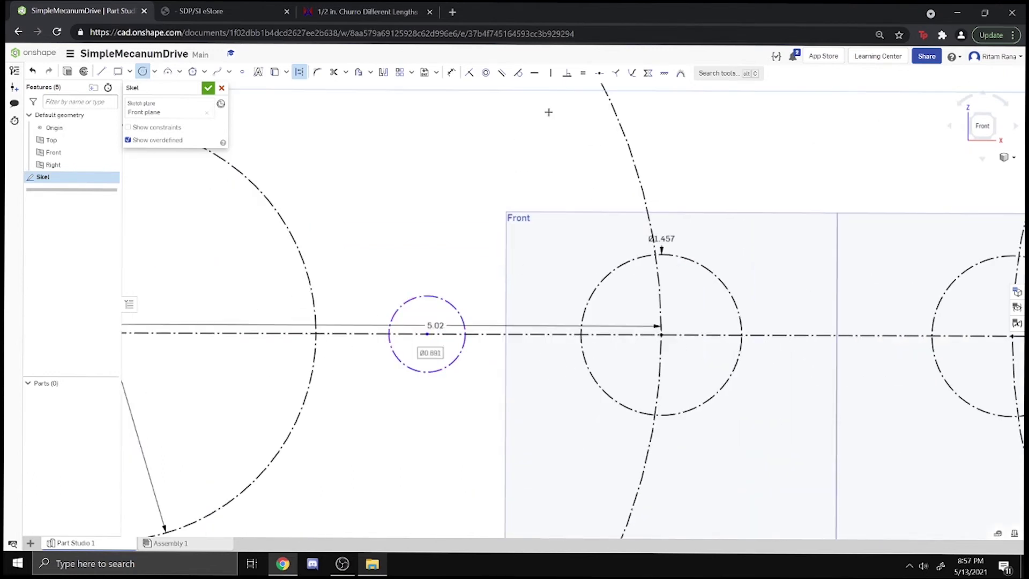
# - Dimension the new circle's diameter and set it to 0.5
pyautogui.click(451, 72)
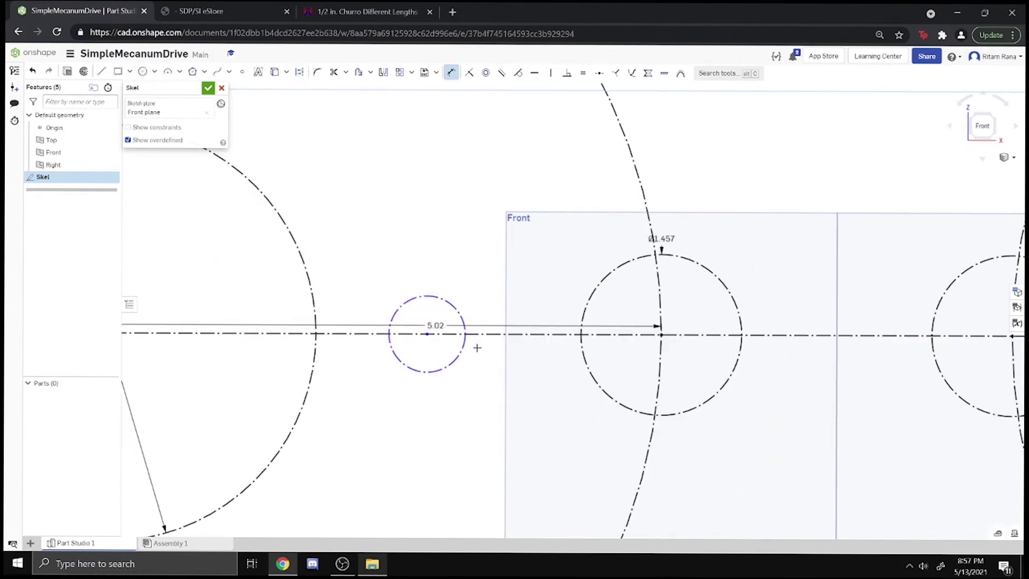
pyautogui.click(454, 307)
pyautogui.click(434, 359)
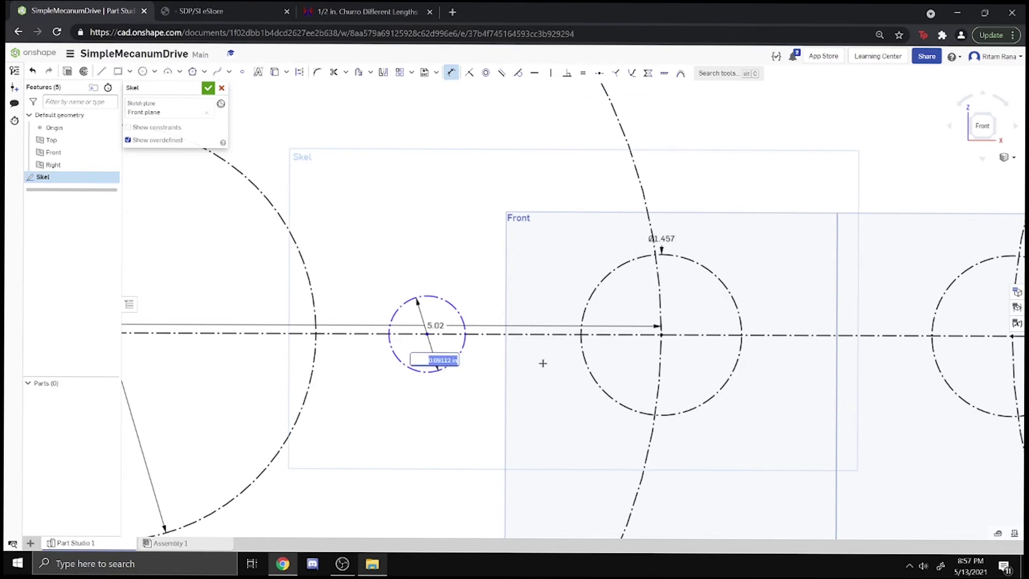
pyautogui.click(542, 364)
pyautogui.scroll(-5, 543, 364)
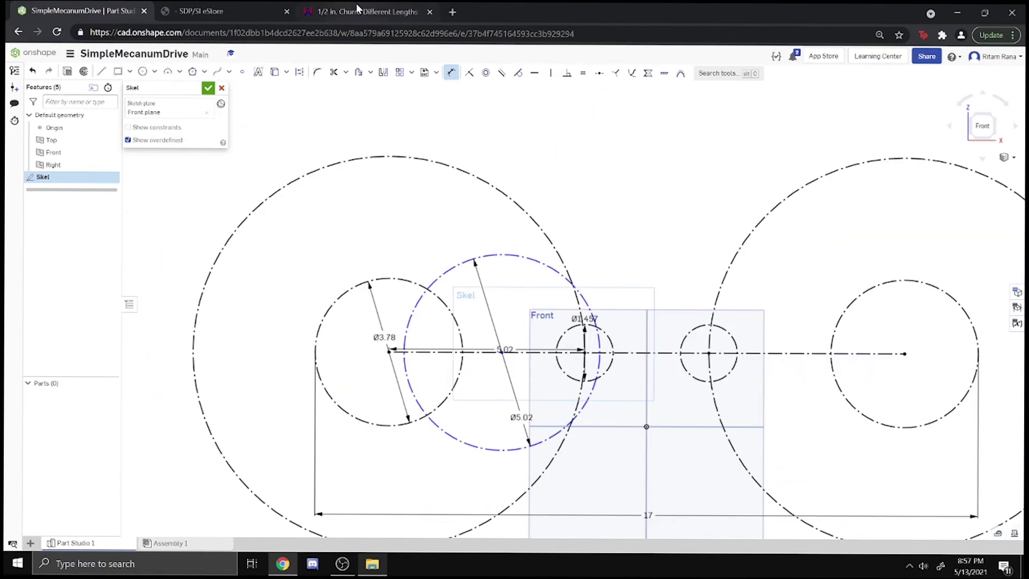
pyautogui.click(365, 11)
pyautogui.click(80, 10)
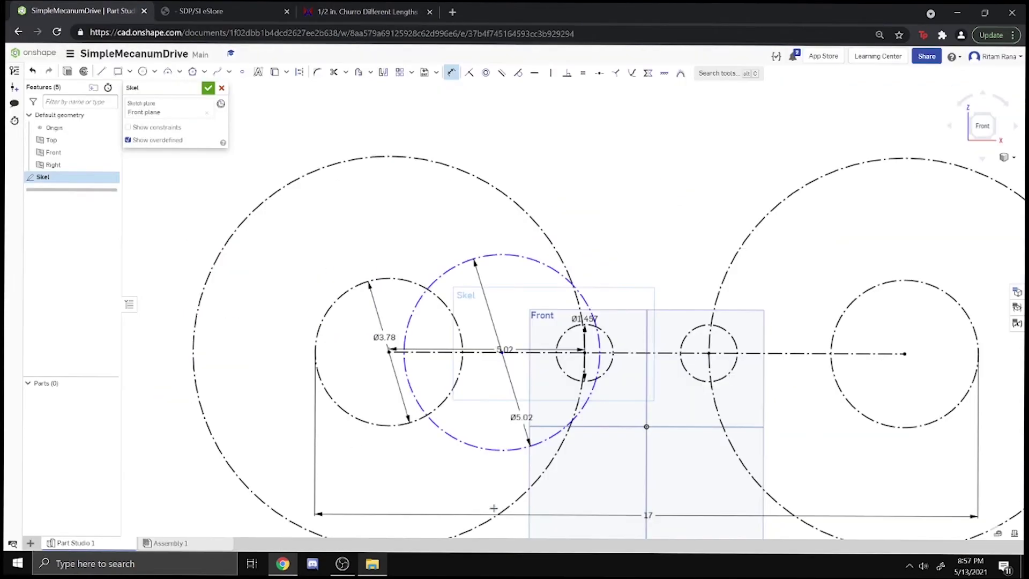
pyautogui.doubleClick(523, 419)
pyautogui.write('0.5')
pyautogui.press('Return')
pyautogui.scroll(4, 525, 423)
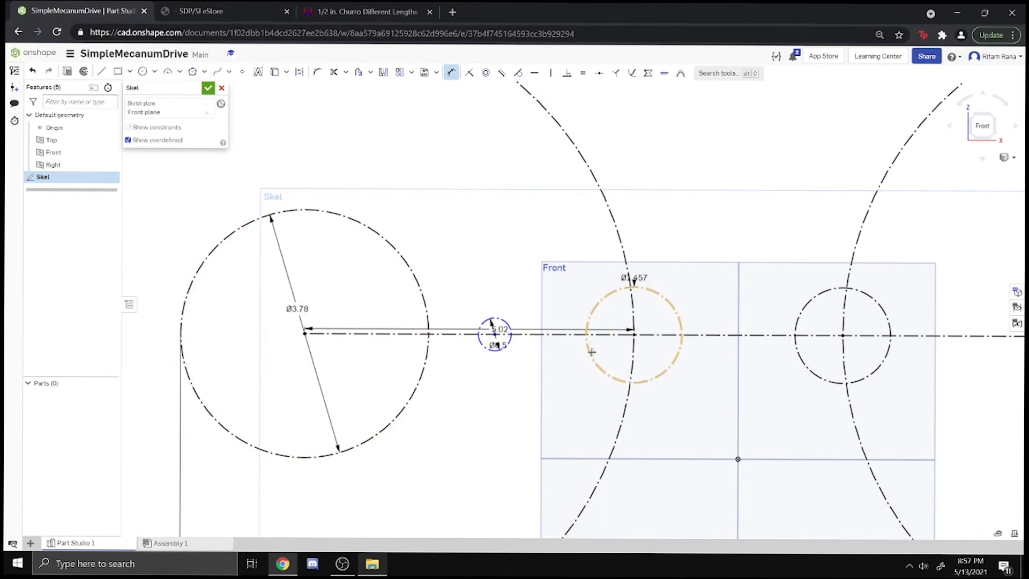
# - Add a construction line between the two circles with a sketch point at its midpoint
pyautogui.click(102, 71)
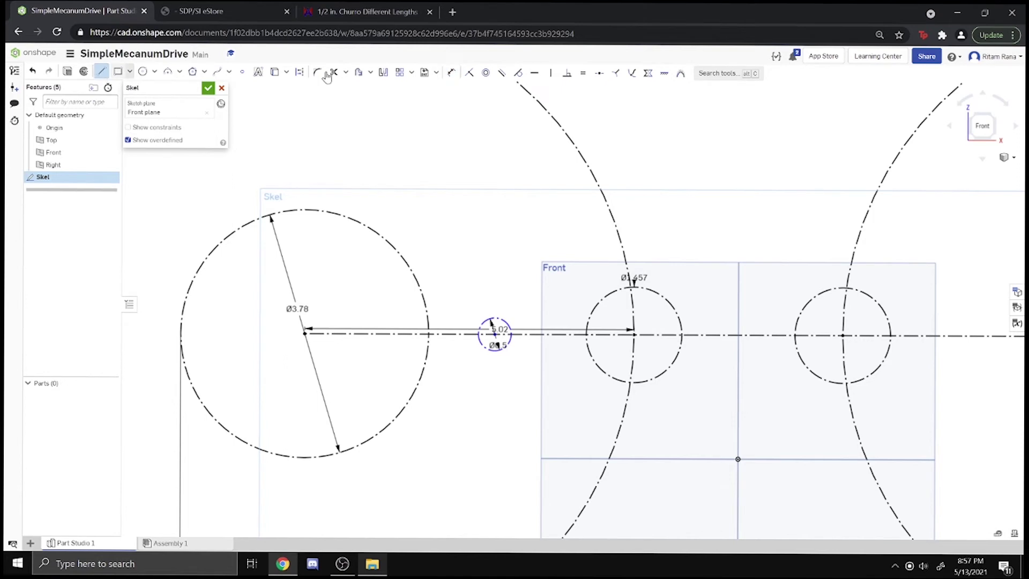
pyautogui.click(299, 71)
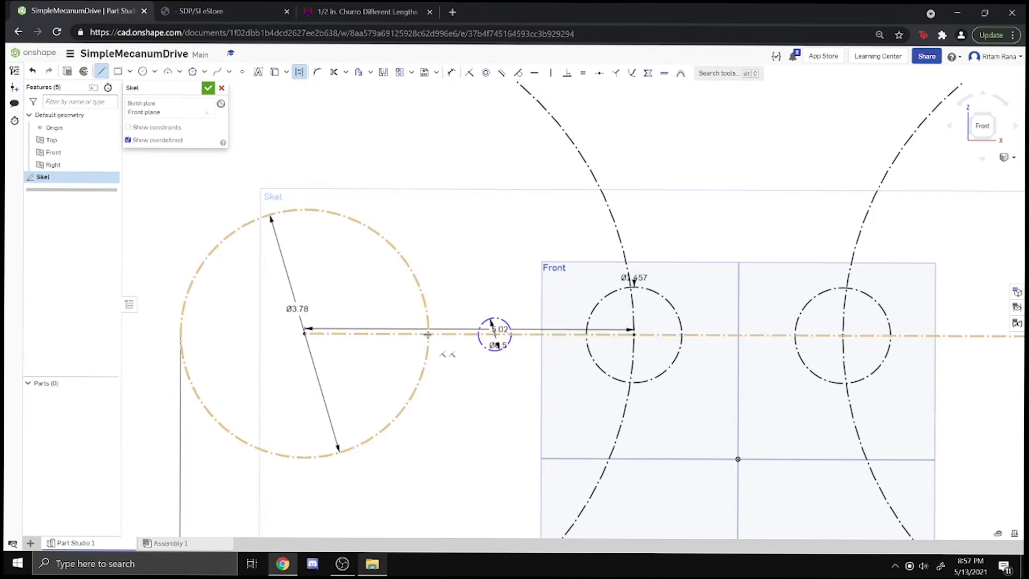
pyautogui.scroll(4, 427, 333)
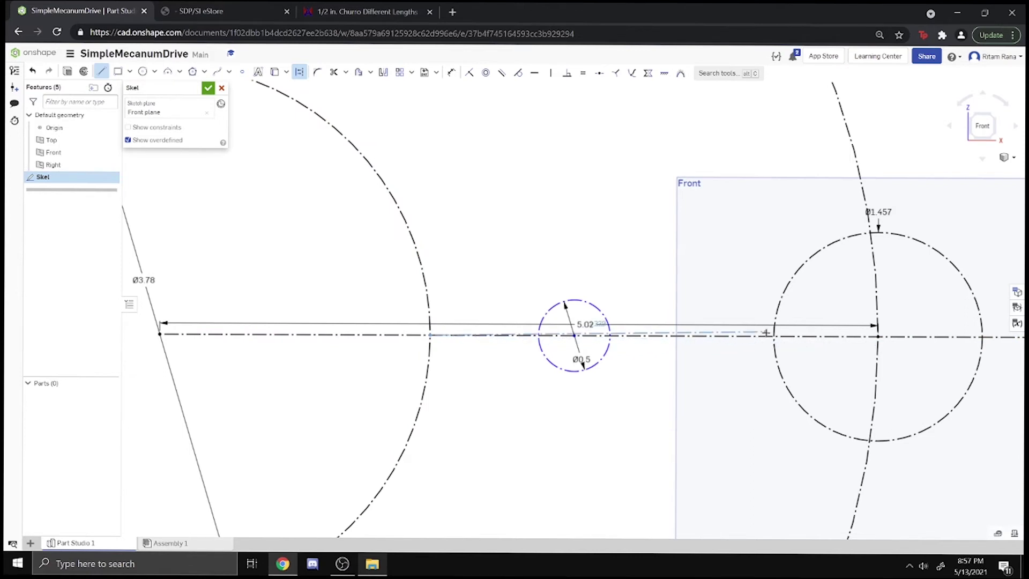
pyautogui.click(772, 338)
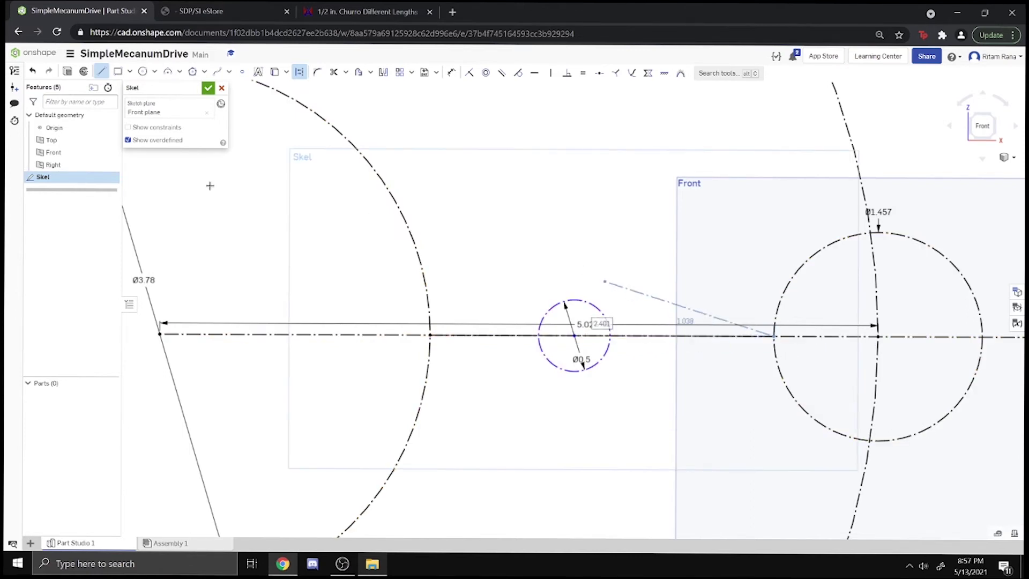
pyautogui.click(242, 72)
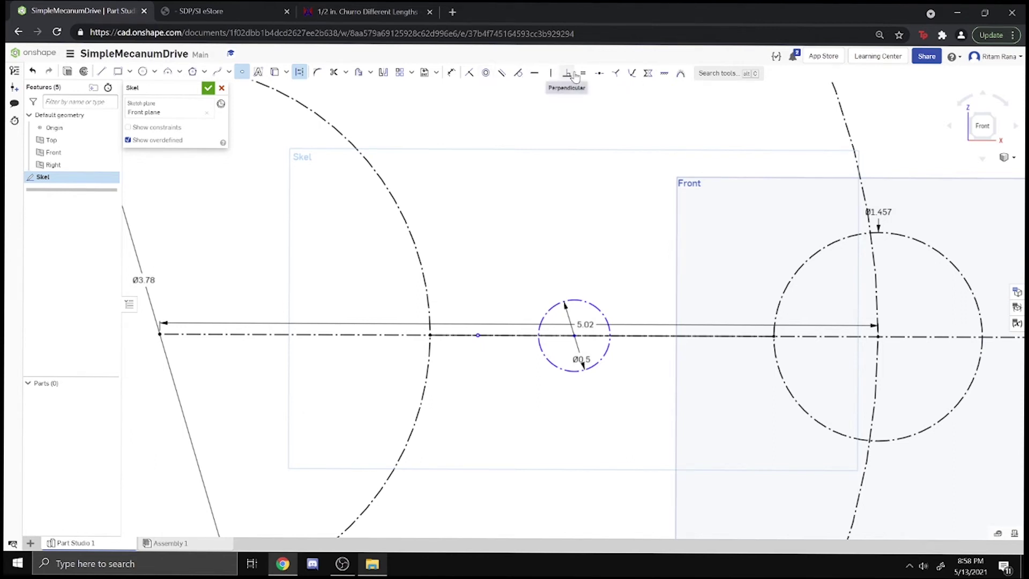
pyautogui.click(599, 74)
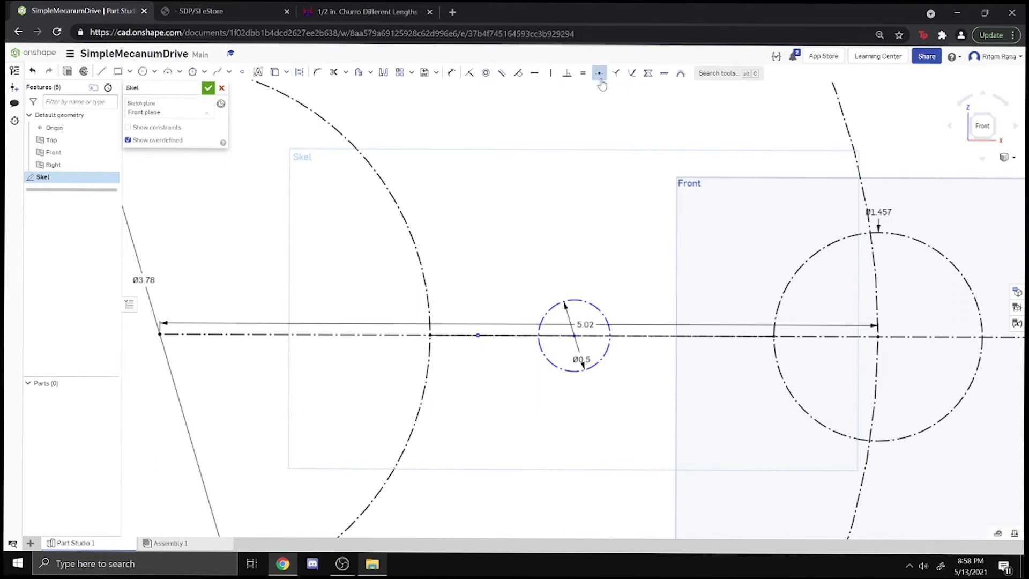
pyautogui.click(476, 336)
pyautogui.click(499, 335)
# - Make the Ø0.5 circle's centre coincident with the midpoint
pyautogui.click(470, 73)
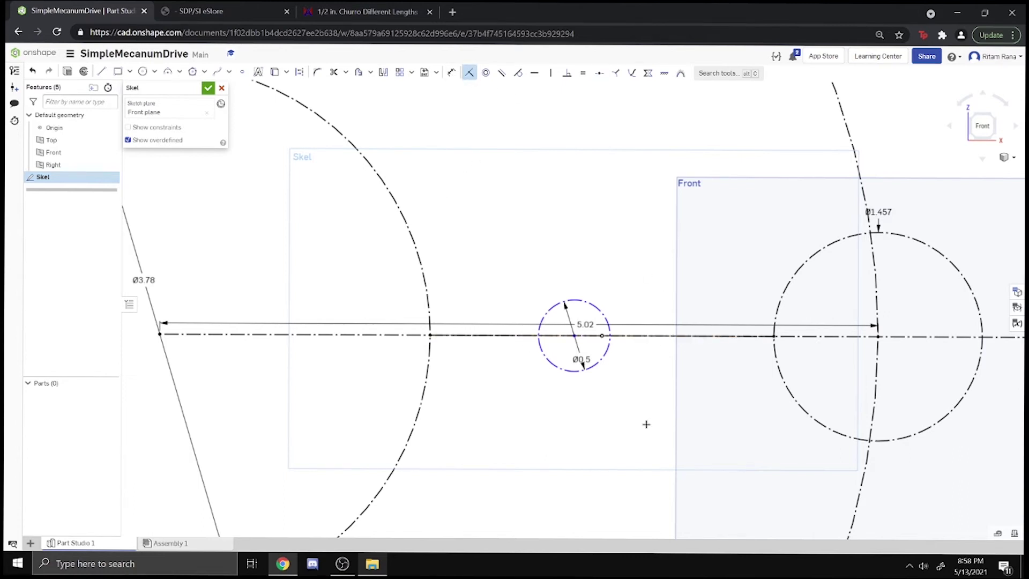
pyautogui.click(574, 336)
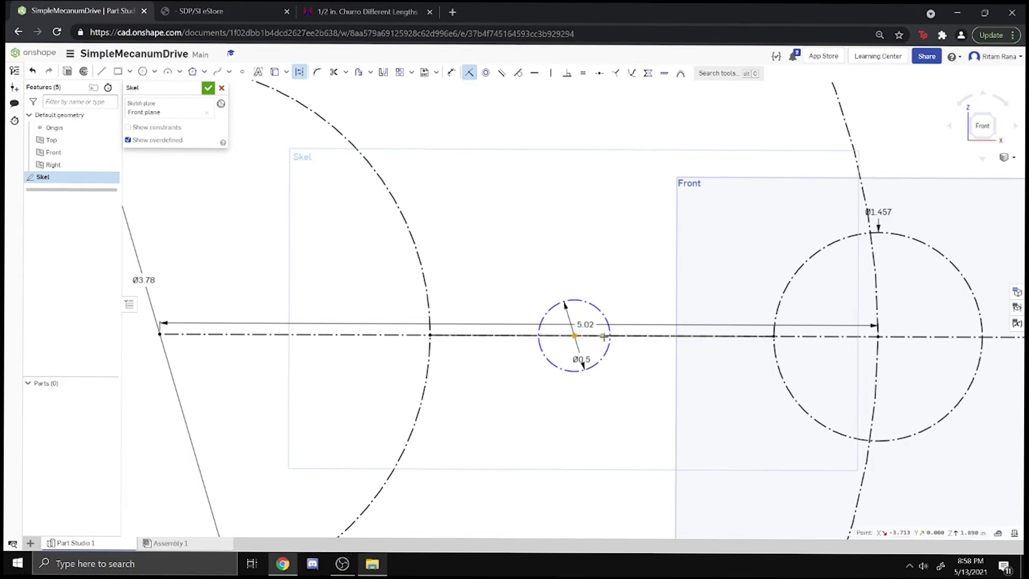
pyautogui.click(602, 336)
pyautogui.scroll(-8, 619, 344)
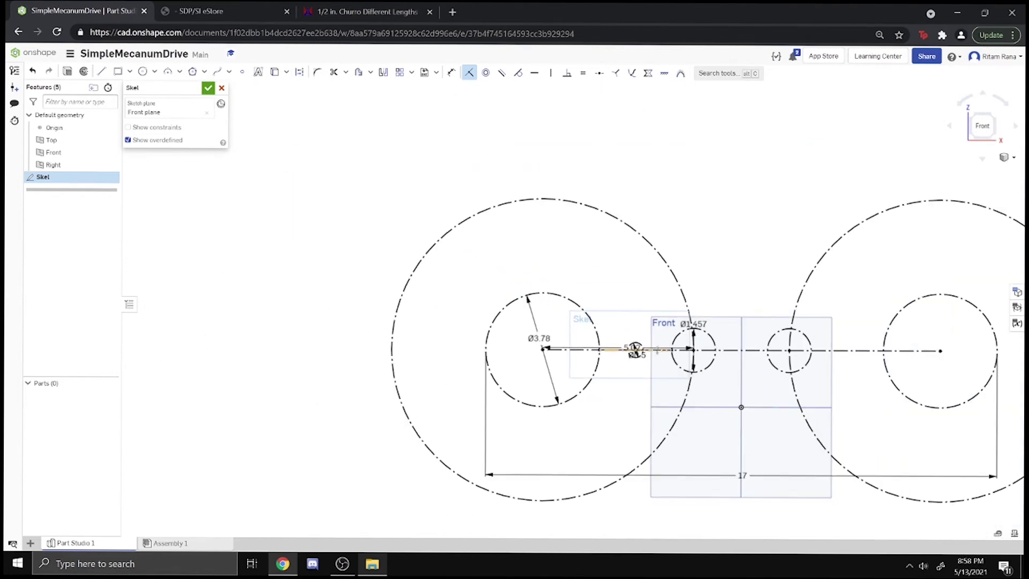
pyautogui.scroll(5, 658, 295)
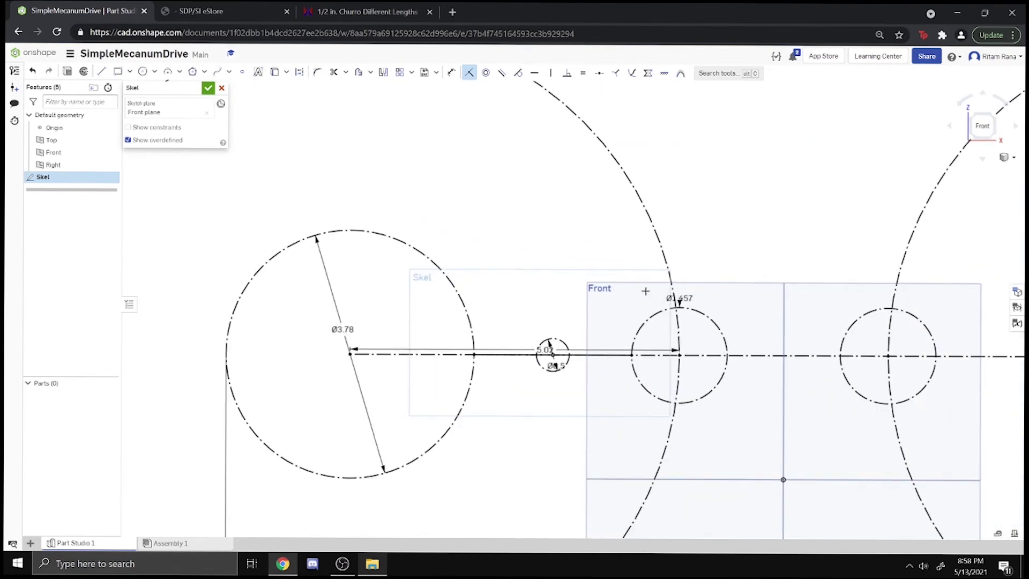
pyautogui.scroll(3, 568, 364)
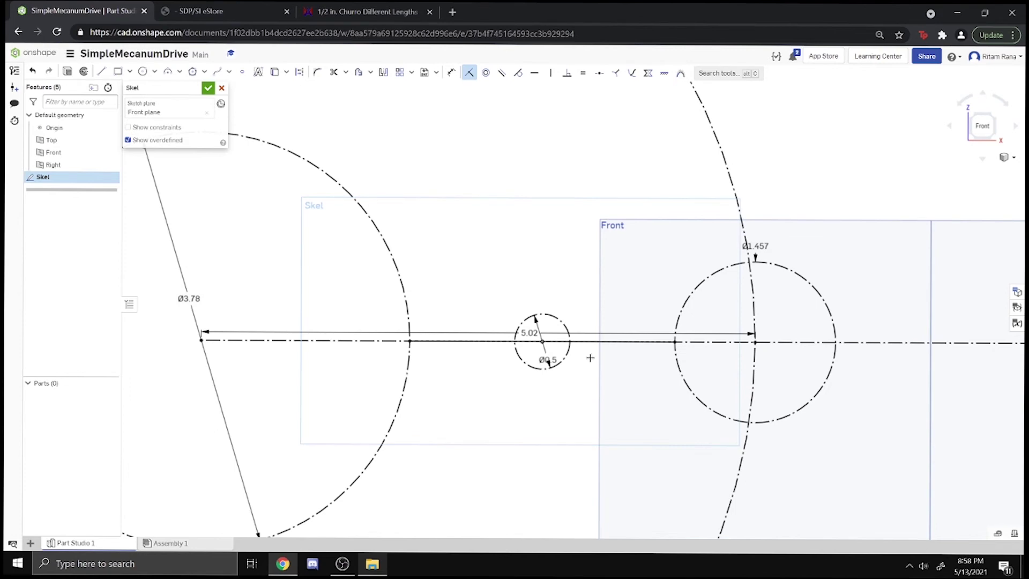
pyautogui.scroll(-4, 580, 362)
pyautogui.scroll(4, 581, 362)
pyautogui.scroll(-4, 582, 363)
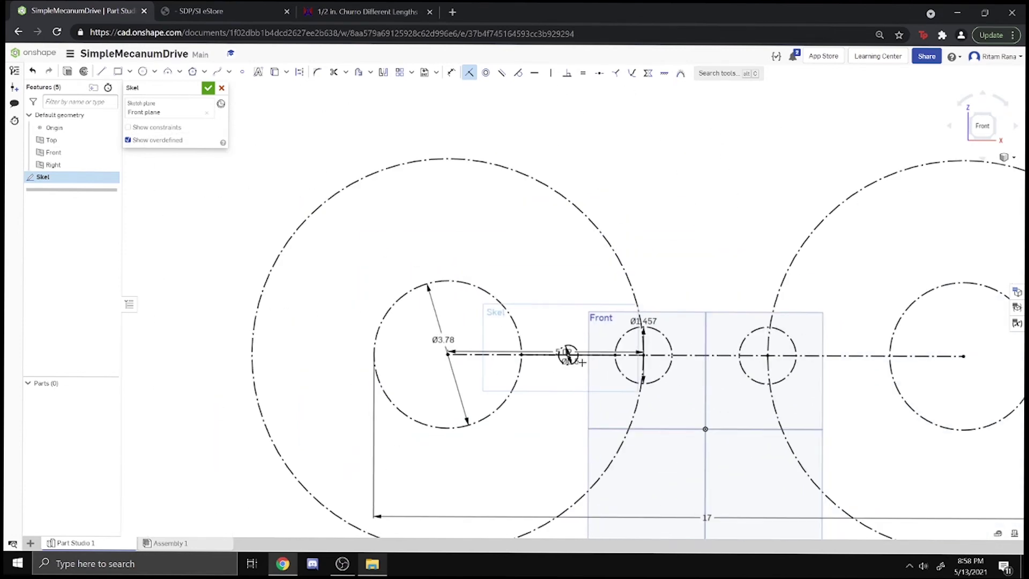
pyautogui.scroll(4, 586, 361)
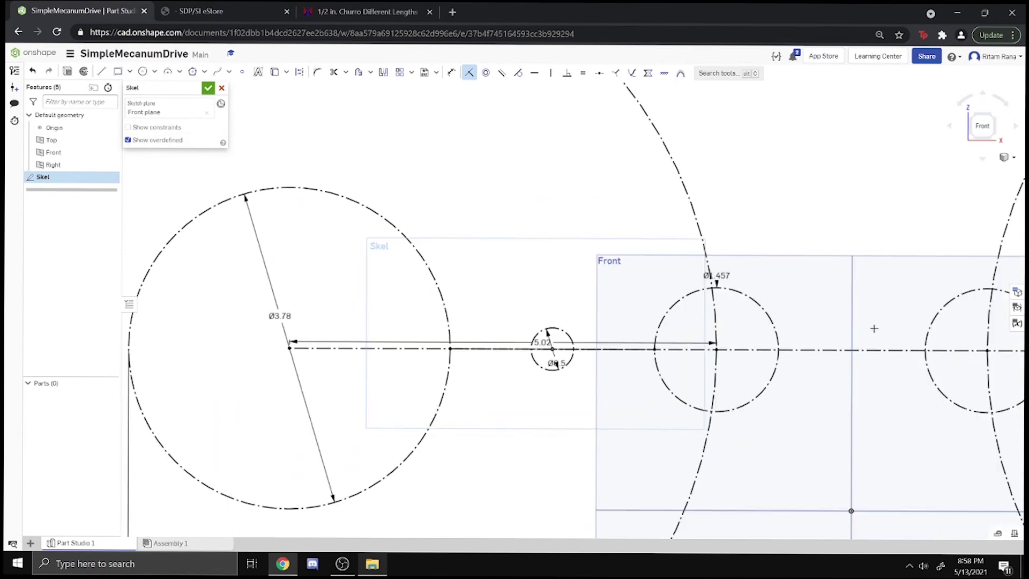
pyautogui.scroll(3, 556, 363)
pyautogui.scroll(-8, 562, 354)
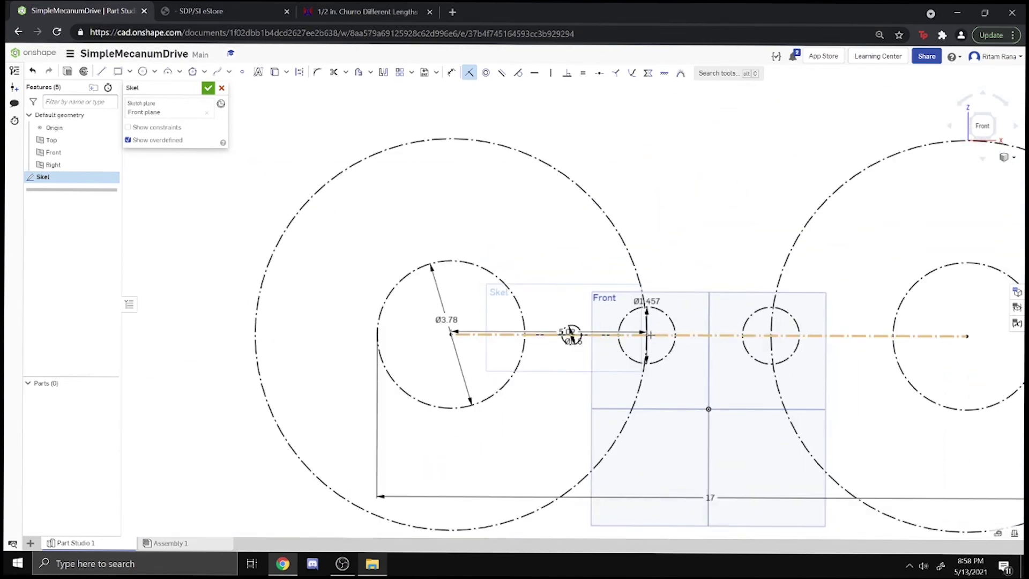
# - In a new tab, Google '24 tooth gobilda htd 5 mm pulley'
pyautogui.click(454, 12)
pyautogui.write('google.com')
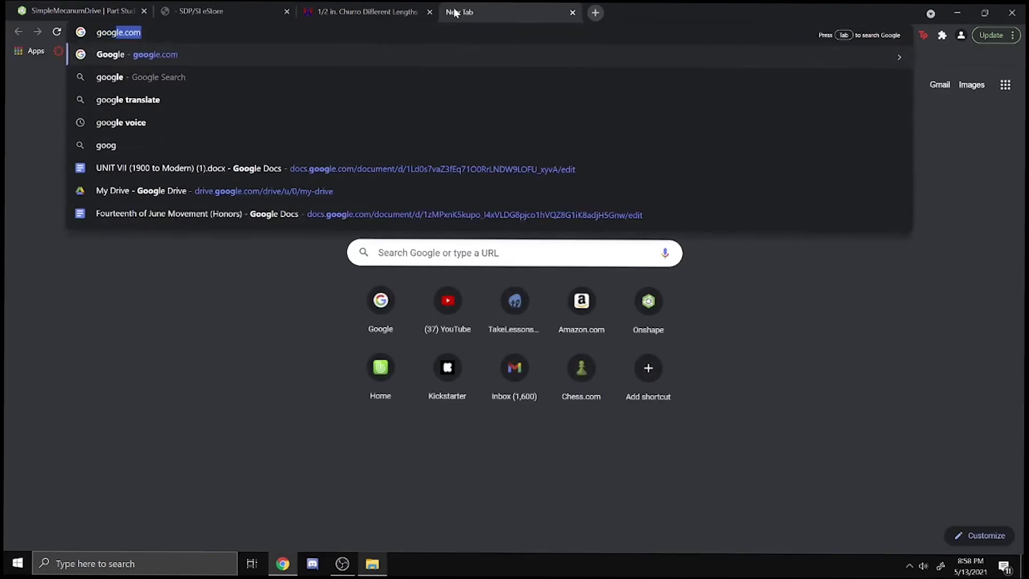
pyautogui.press('Return')
pyautogui.write('24 tooh')
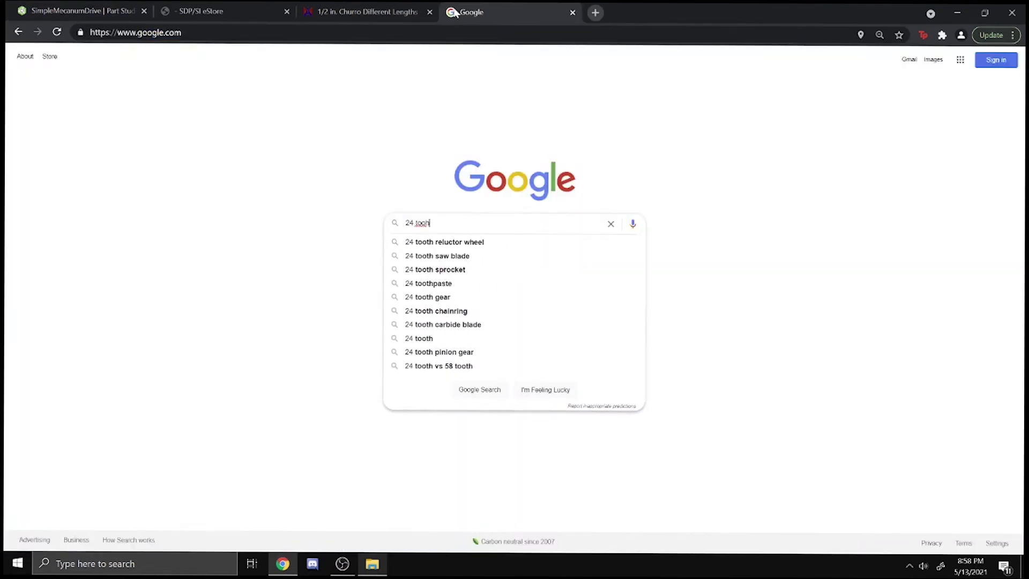
pyautogui.press('BackSpace')
pyautogui.write('th gobilda')
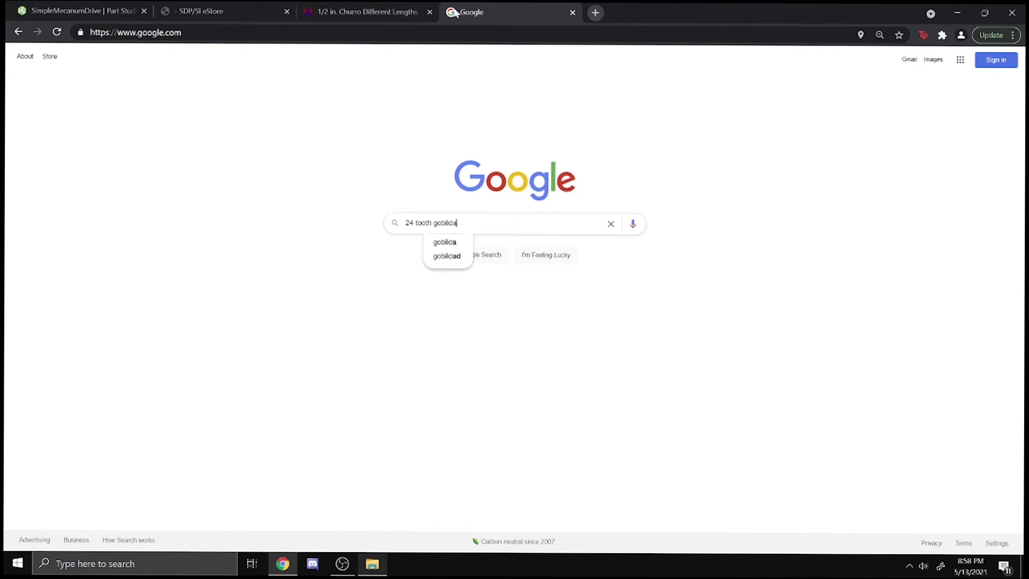
pyautogui.write(' htd 5 mm pull')
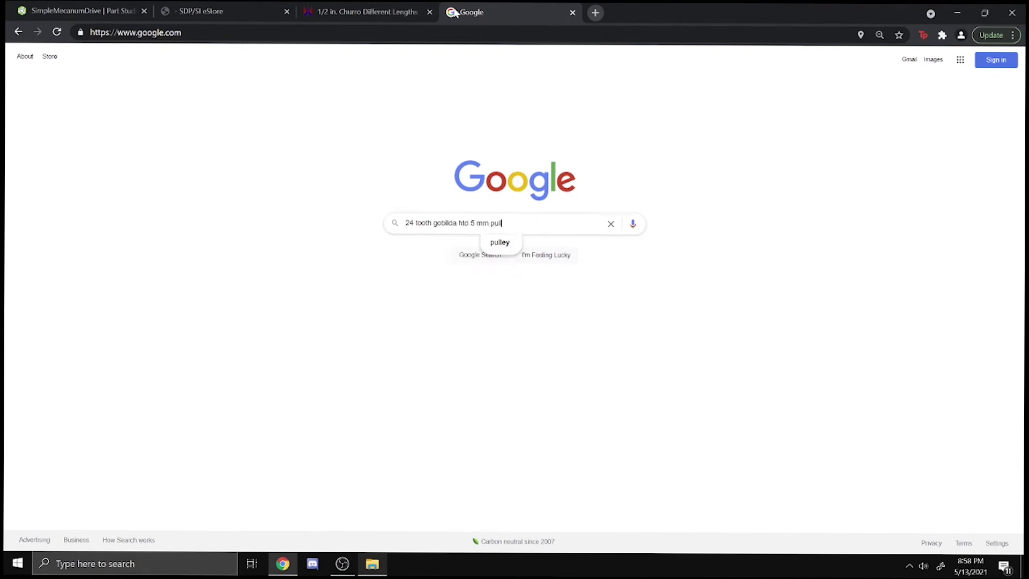
pyautogui.write('ey')
pyautogui.press('Return')
# - Review the goBILDA 24-tooth HTD pulley's specs and schematic images, then return to Onshape
pyautogui.scroll(-2, 184, 198)
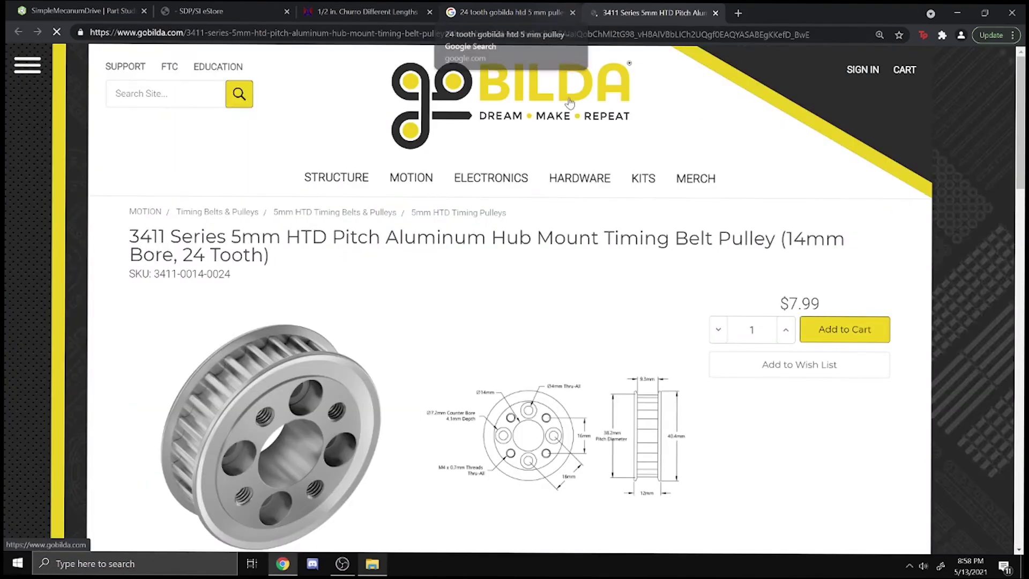
pyautogui.scroll(-3, 476, 186)
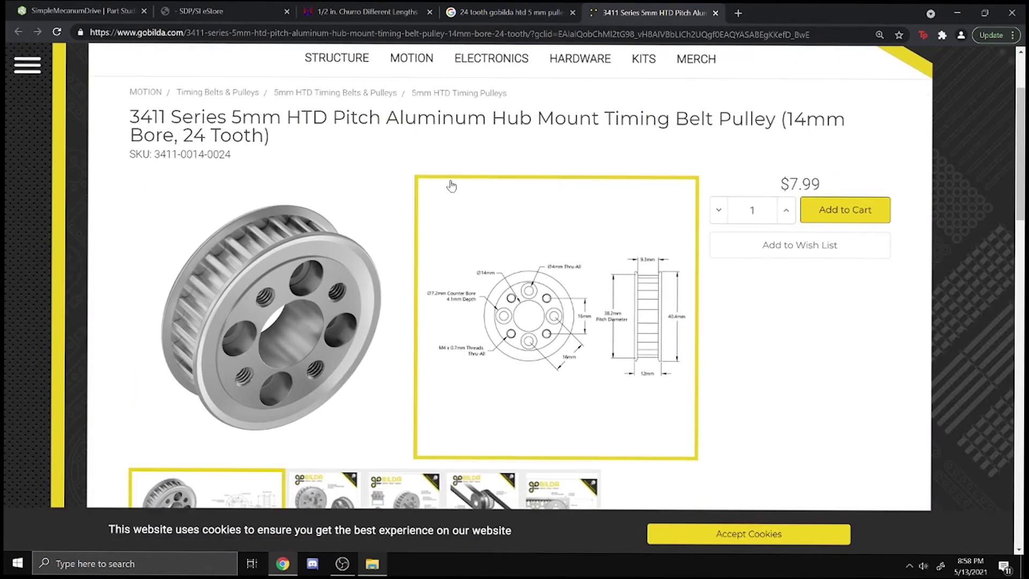
pyautogui.scroll(-7, 291, 261)
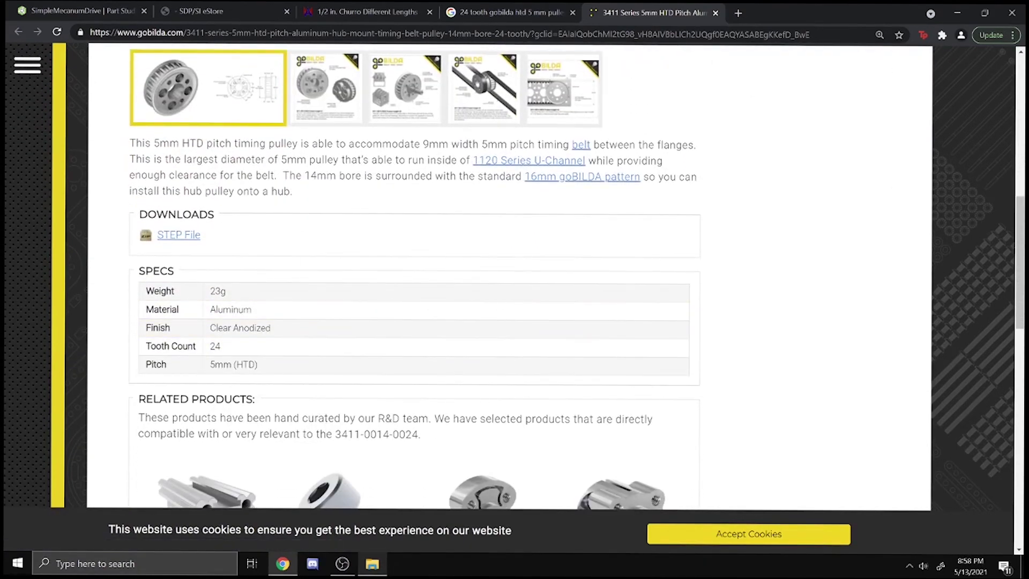
pyautogui.scroll(-13, 248, 182)
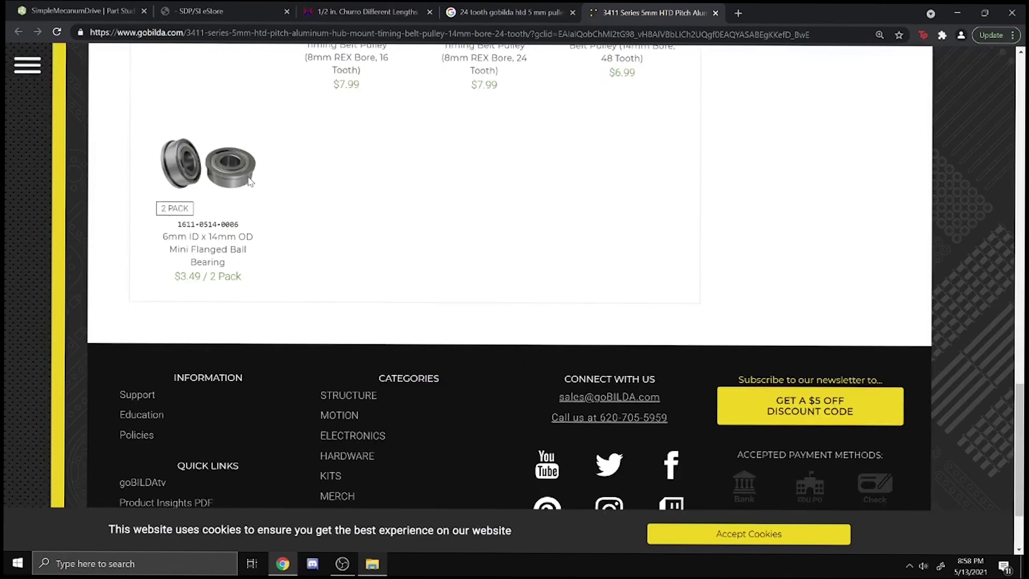
pyautogui.scroll(-2, 248, 183)
pyautogui.scroll(12, 249, 182)
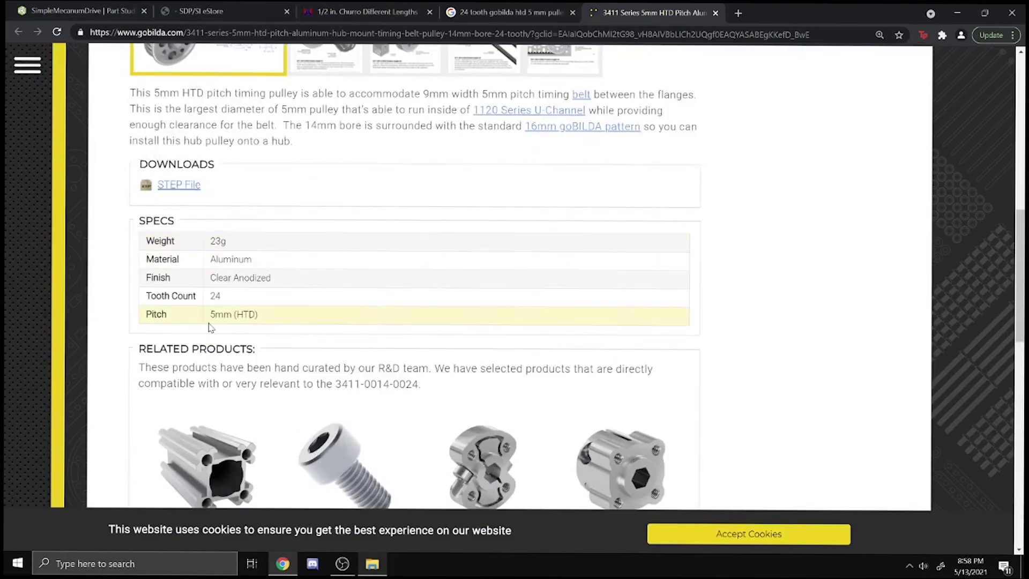
pyautogui.scroll(6, 252, 276)
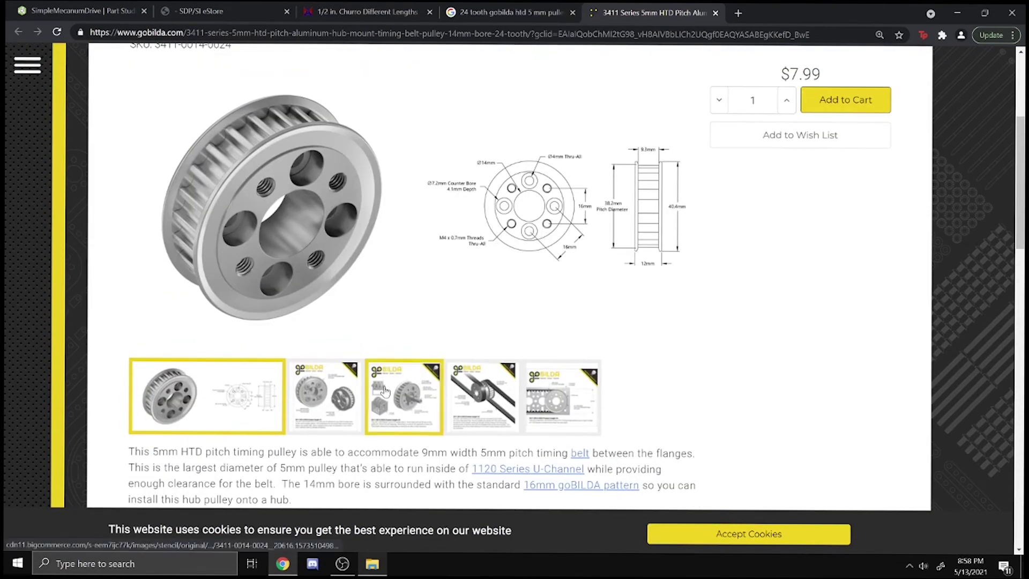
pyautogui.click(323, 396)
pyautogui.scroll(1, 323, 395)
pyautogui.click(220, 415)
pyautogui.scroll(1, 622, 259)
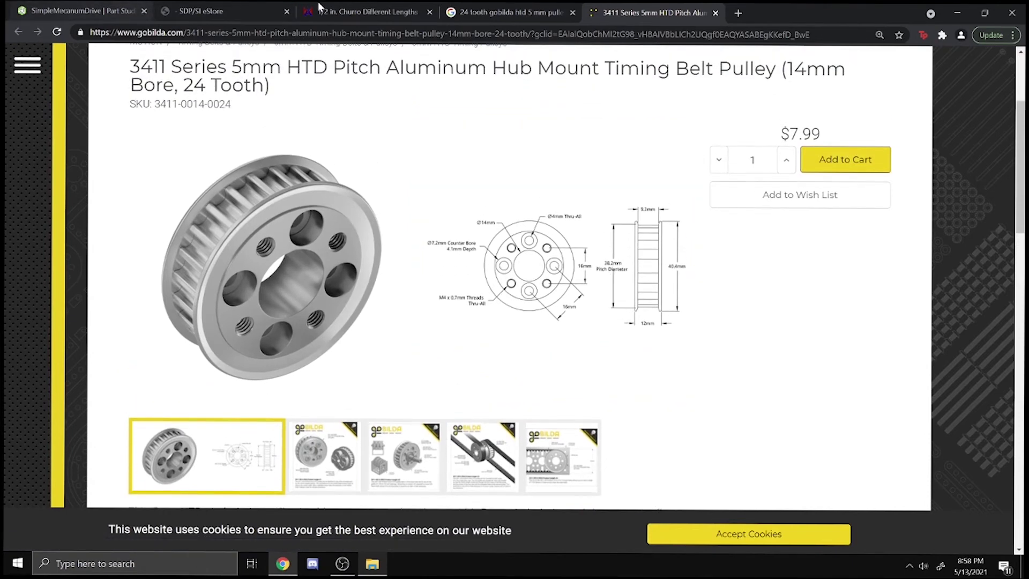
pyautogui.click(86, 11)
pyautogui.scroll(-6, 802, 322)
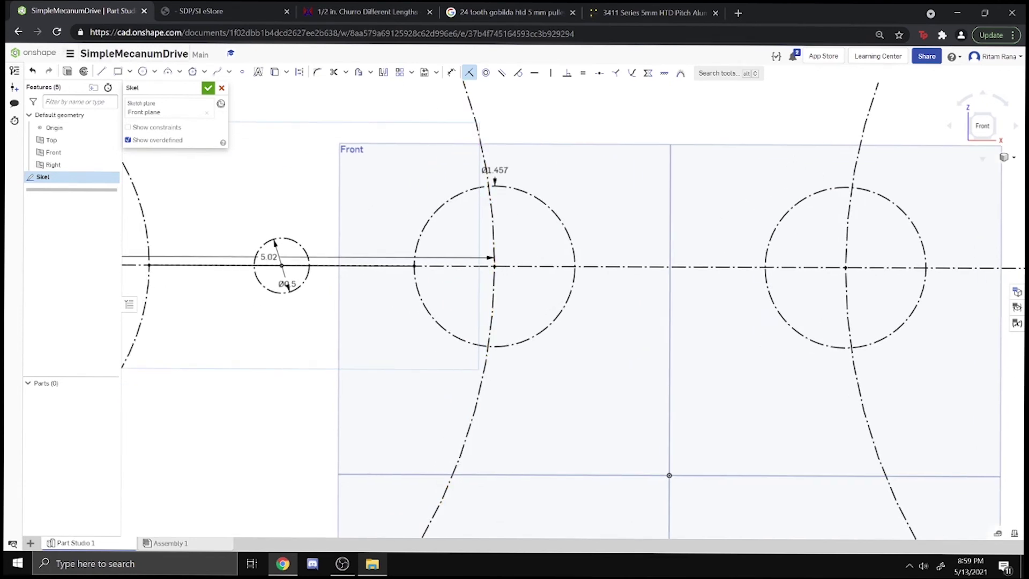
# - Draw a 38.2 mm construction circle concentric with the Ø1.457 pulley
pyautogui.click(143, 71)
pyautogui.click(299, 71)
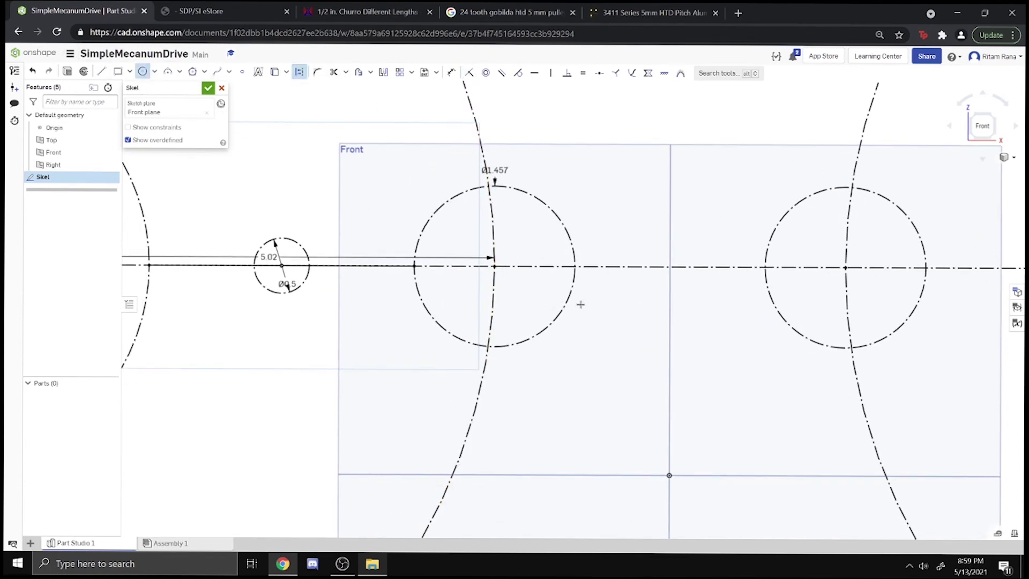
pyautogui.click(493, 265)
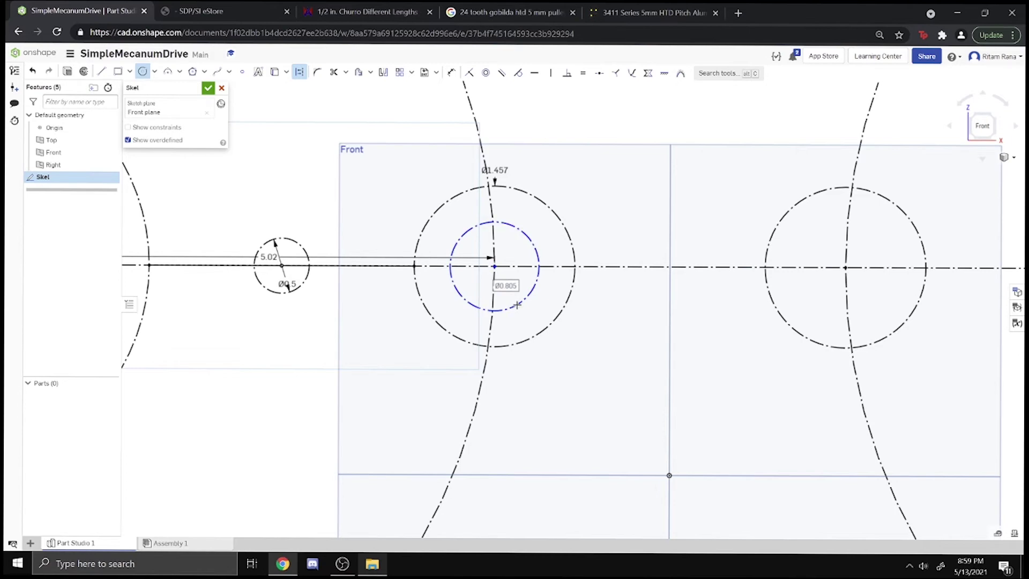
pyautogui.write('38.2')
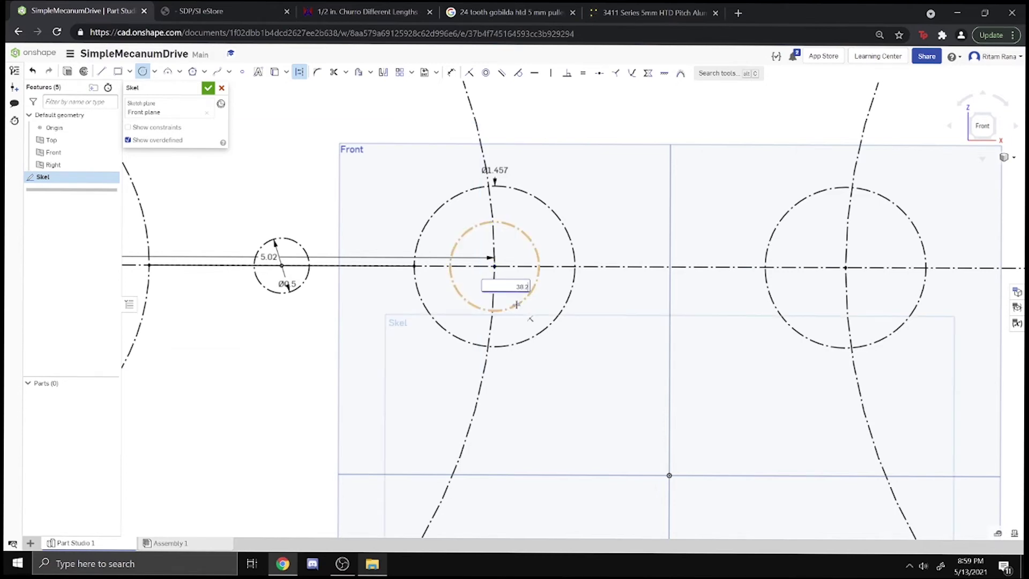
pyautogui.write('mm')
pyautogui.press('Return')
# - Move the Ø1.457 diameter dimension inside its circle
pyautogui.scroll(-3, 514, 304)
pyautogui.scroll(5, 523, 229)
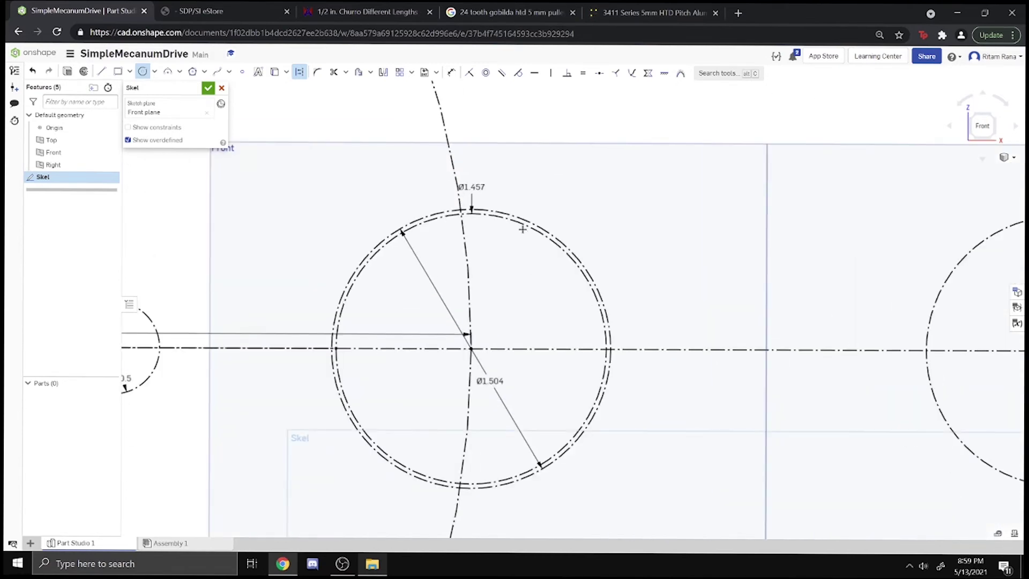
pyautogui.scroll(-3, 523, 230)
pyautogui.scroll(4, 530, 226)
pyautogui.scroll(-4, 536, 225)
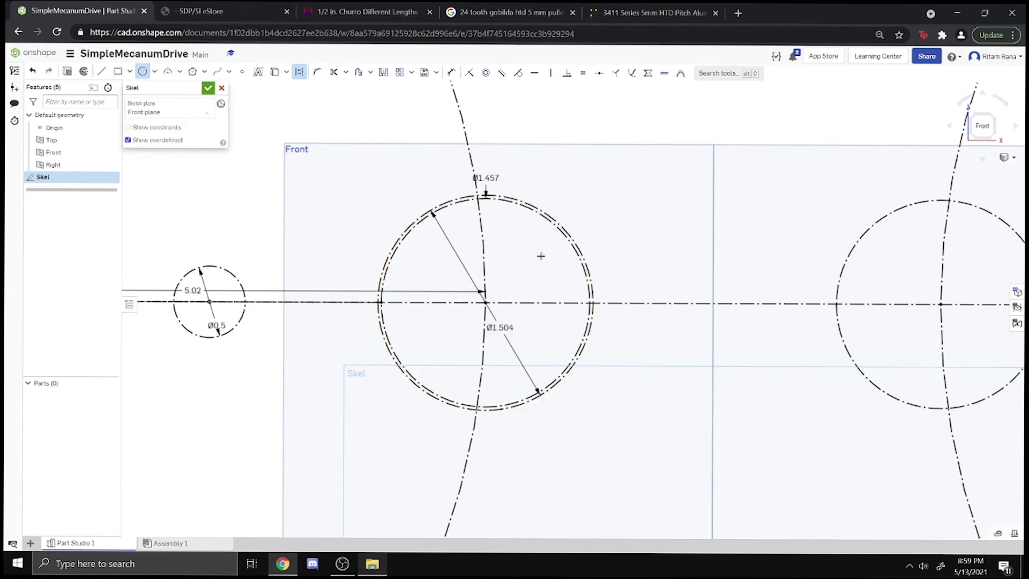
pyautogui.scroll(-3, 540, 256)
pyautogui.scroll(5, 563, 161)
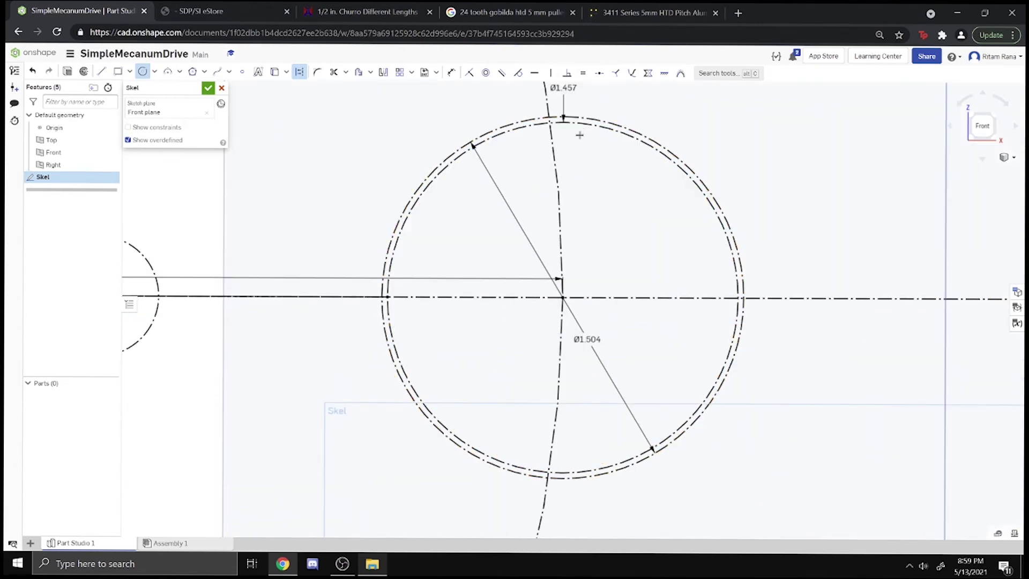
pyautogui.scroll(-1, 632, 146)
pyautogui.scroll(1, 647, 109)
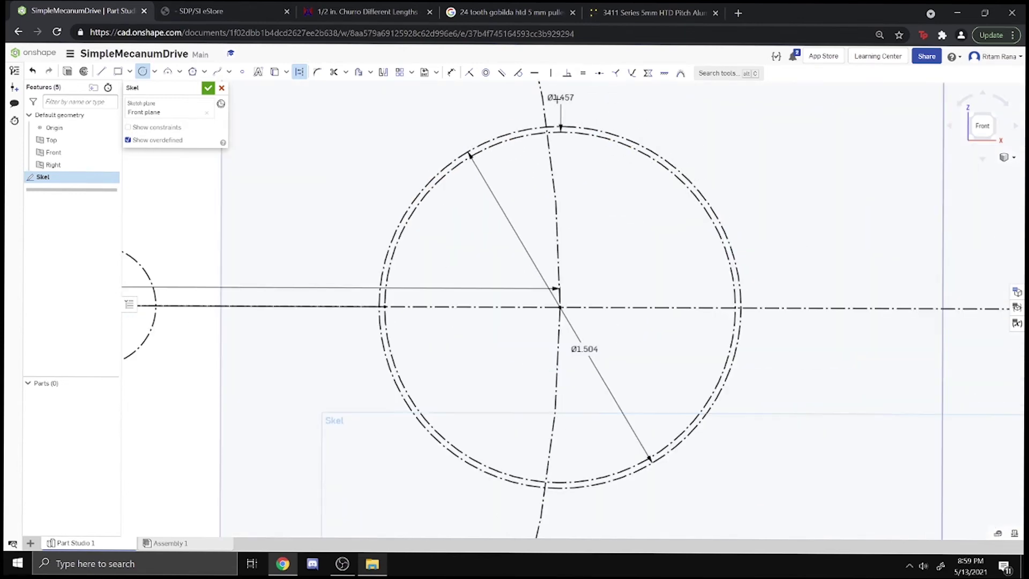
pyautogui.click(142, 71)
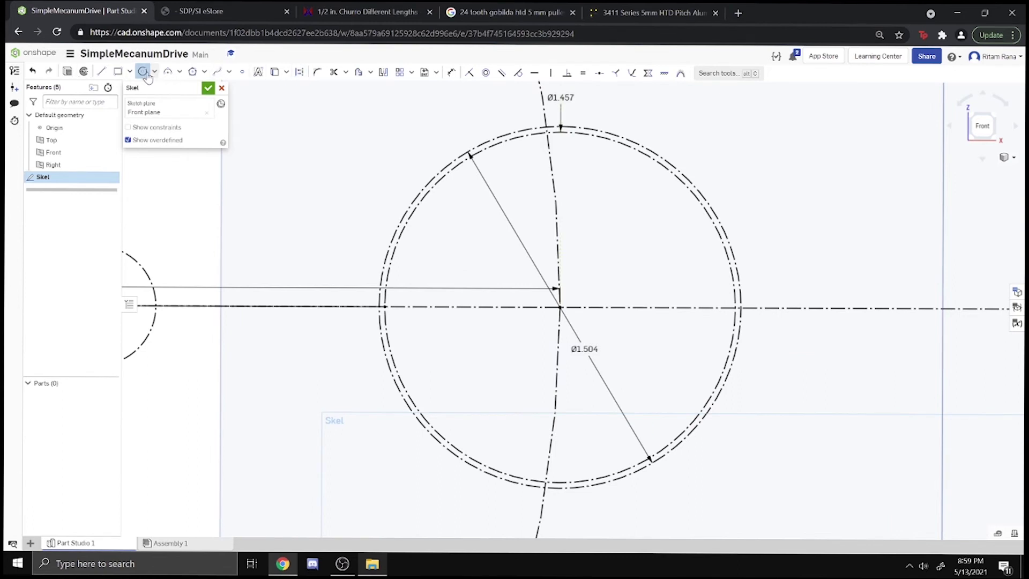
pyautogui.moveTo(560, 97); pyautogui.dragTo(609, 230)
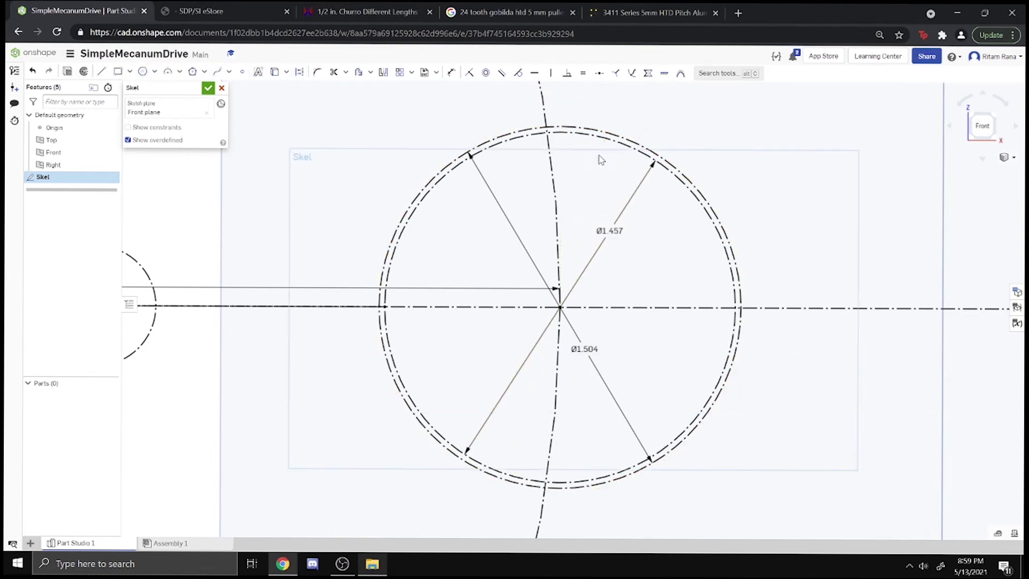
# - Add a 'motor circle' comment to the inner pulley circle
pyautogui.rightClick(597, 141)
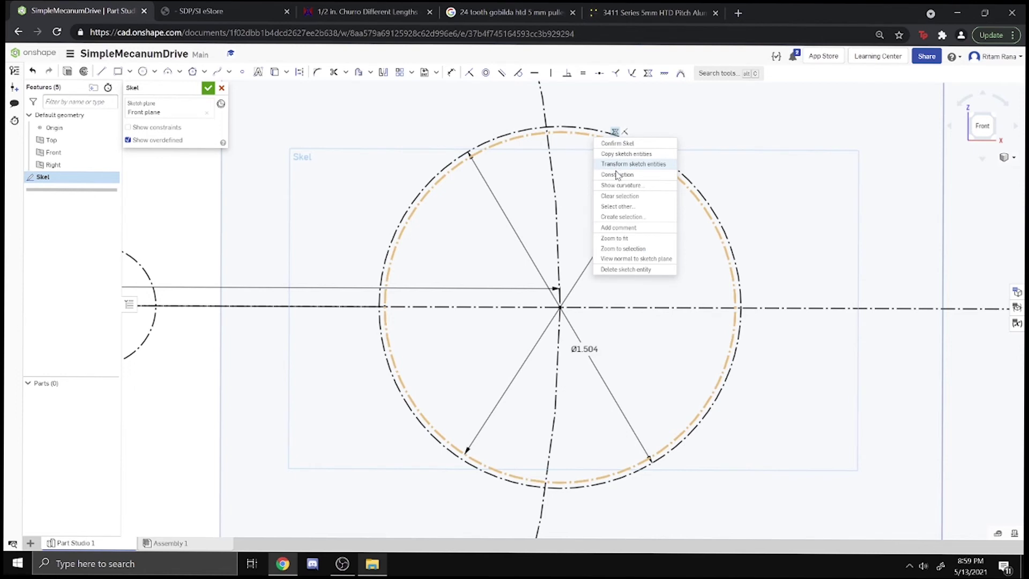
pyautogui.click(618, 228)
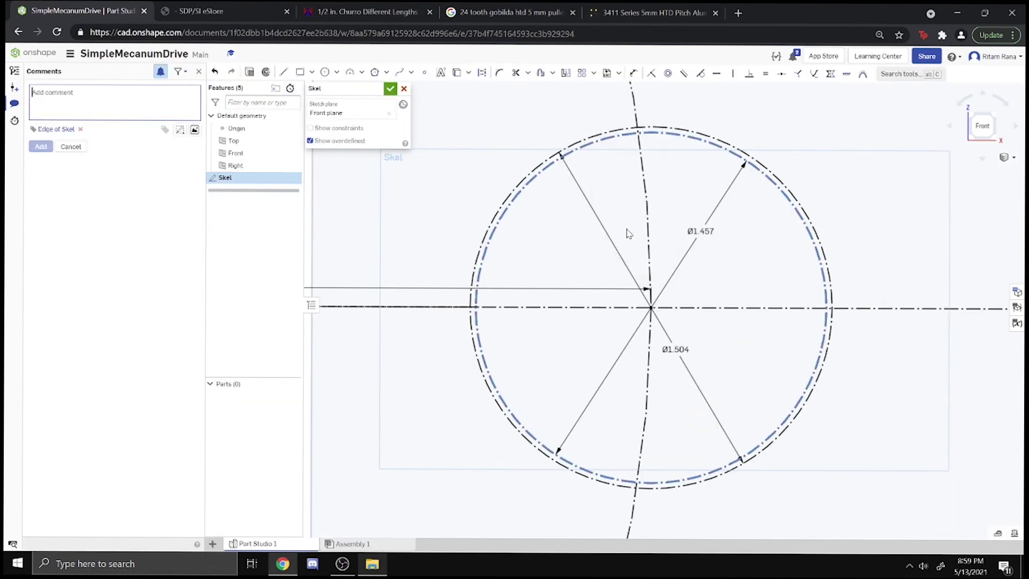
pyautogui.write('motor circle')
pyautogui.click(40, 147)
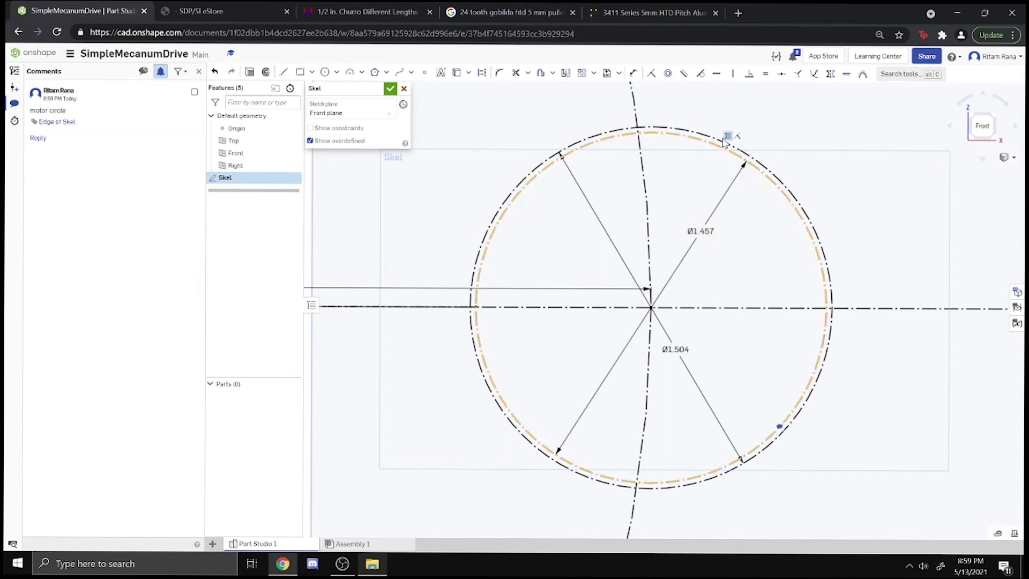
# - Add a 'pulley pitch diameter' comment to the outer Ø1.504 circle
pyautogui.click(686, 132)
pyautogui.rightClick(685, 131)
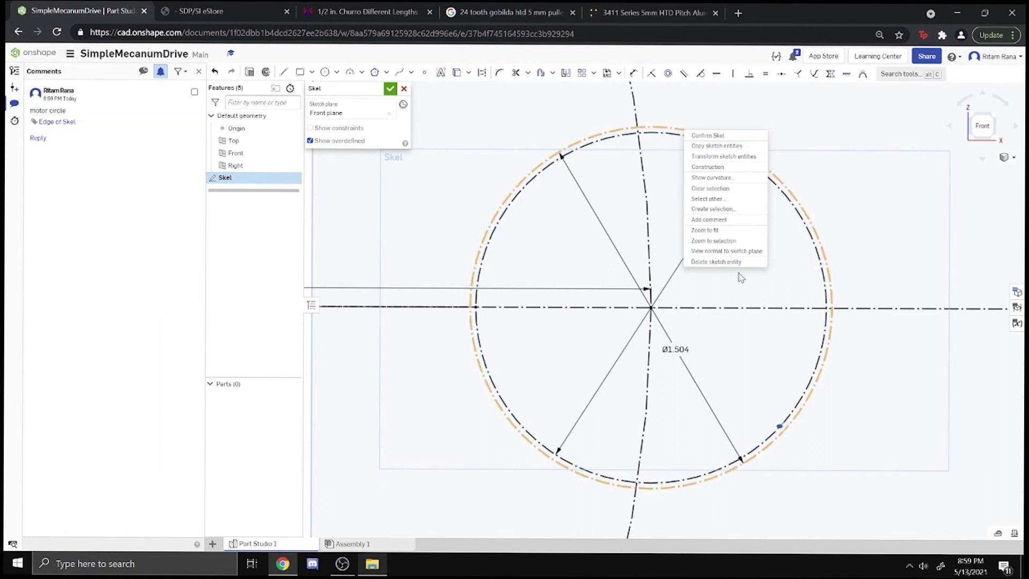
pyautogui.click(709, 220)
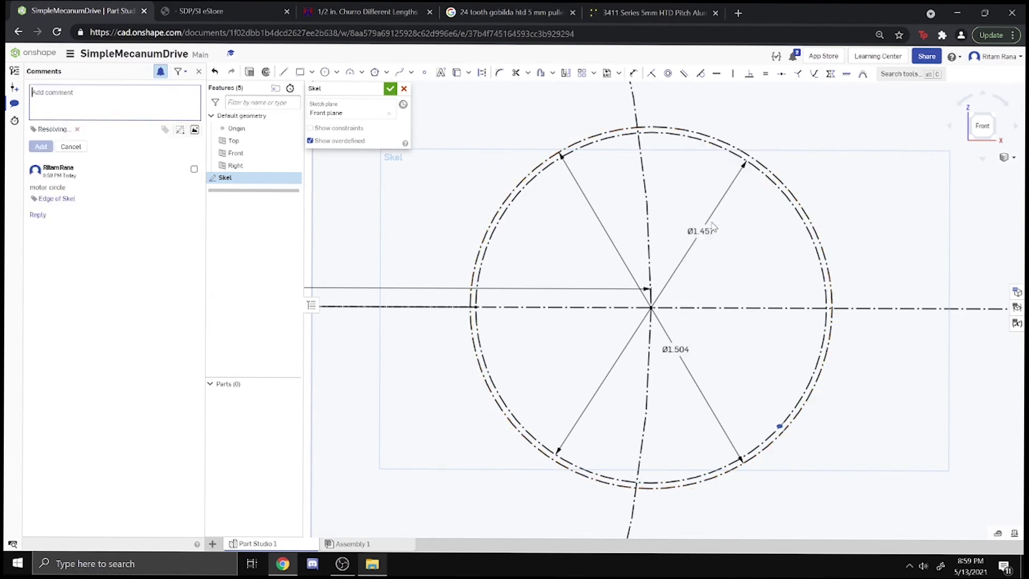
pyautogui.write('pulley pitch diameter')
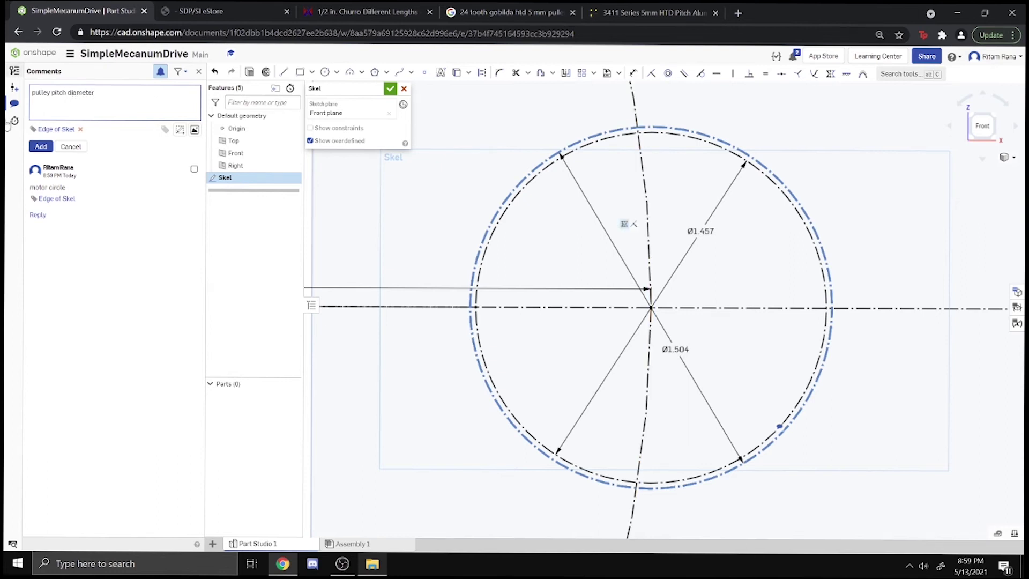
pyautogui.click(40, 147)
pyautogui.scroll(-5, 815, 236)
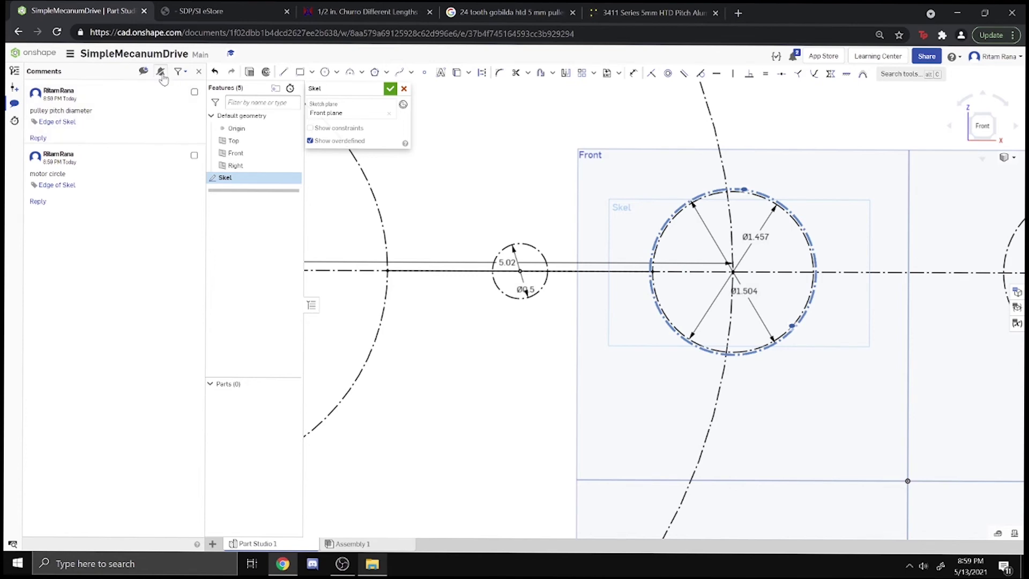
# - Toggle the Comments list off and on, then view and close the version history
pyautogui.scroll(4, 792, 168)
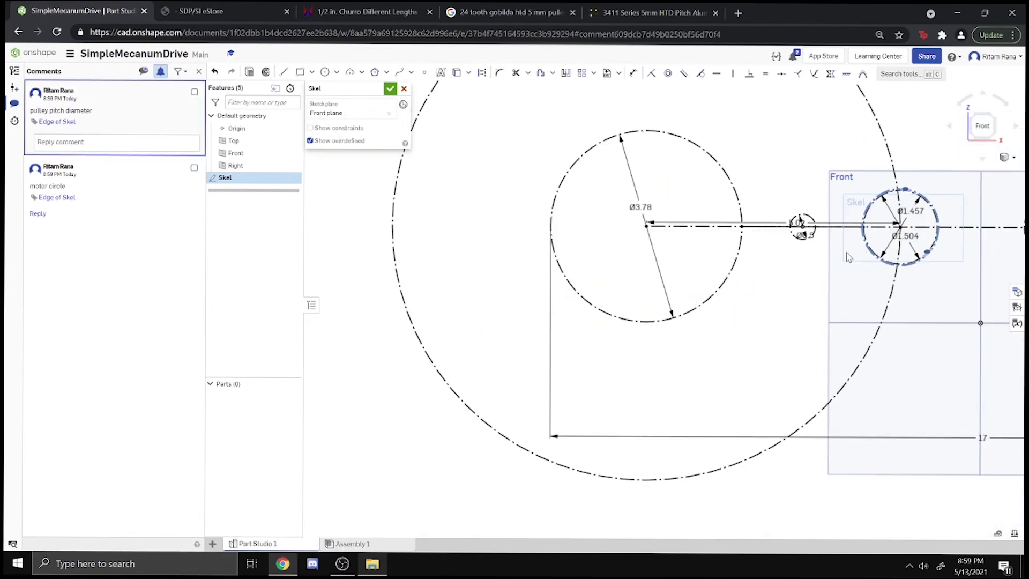
pyautogui.click(14, 103)
pyautogui.scroll(5, 766, 190)
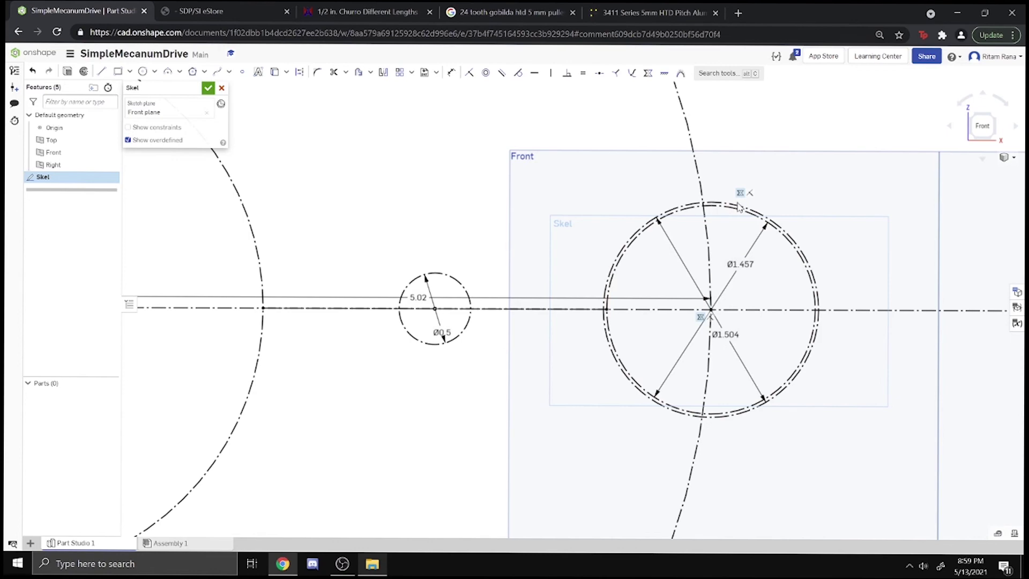
pyautogui.scroll(4, 721, 308)
pyautogui.scroll(-3, 745, 250)
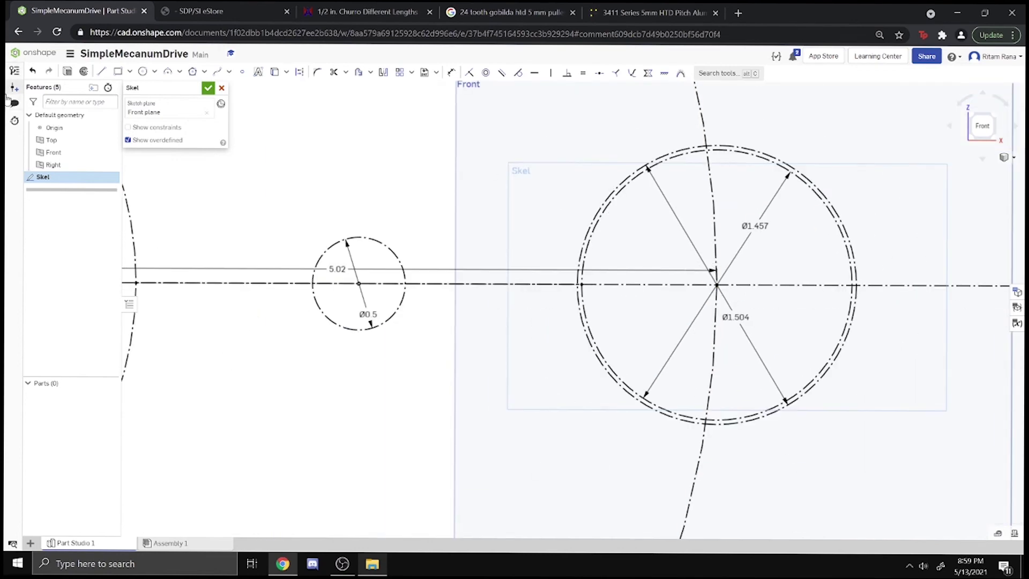
pyautogui.click(15, 103)
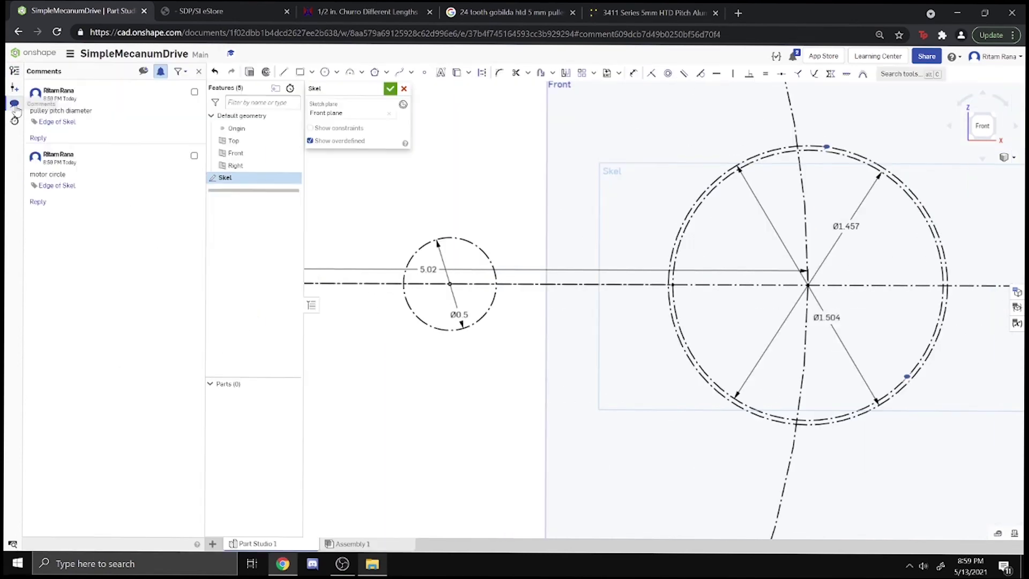
pyautogui.click(14, 71)
pyautogui.scroll(-2, 910, 184)
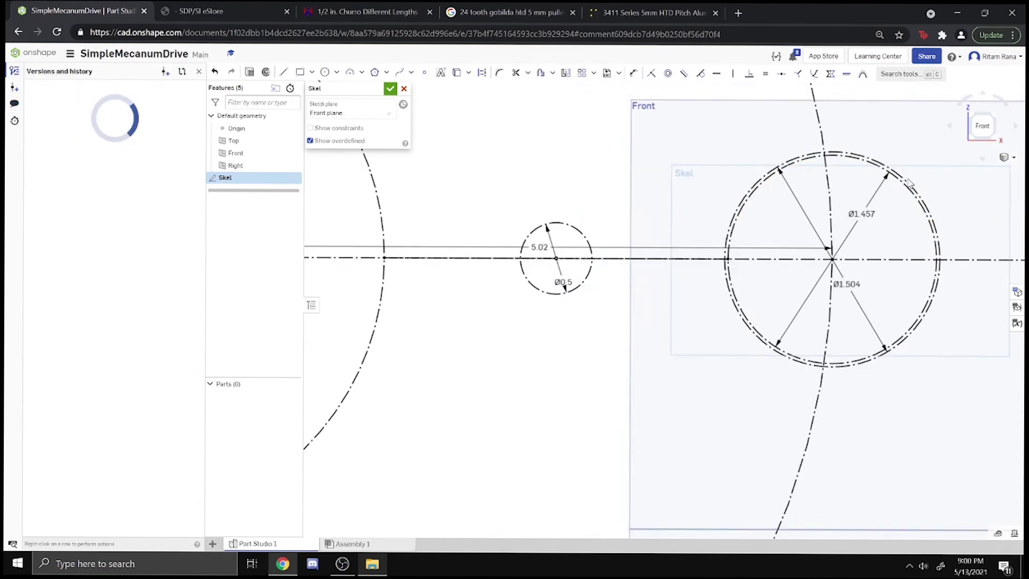
pyautogui.scroll(-3, 909, 184)
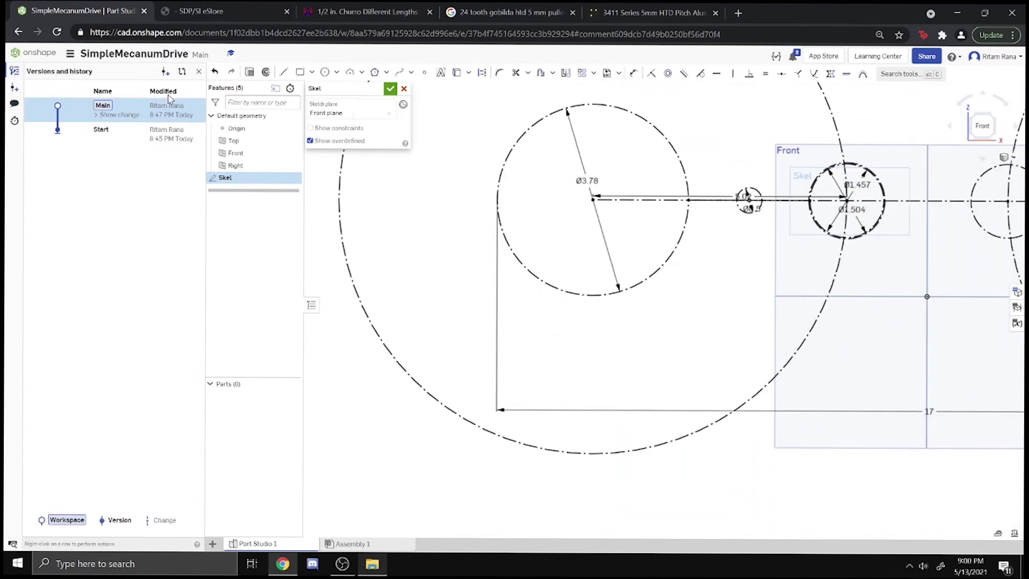
pyautogui.click(16, 73)
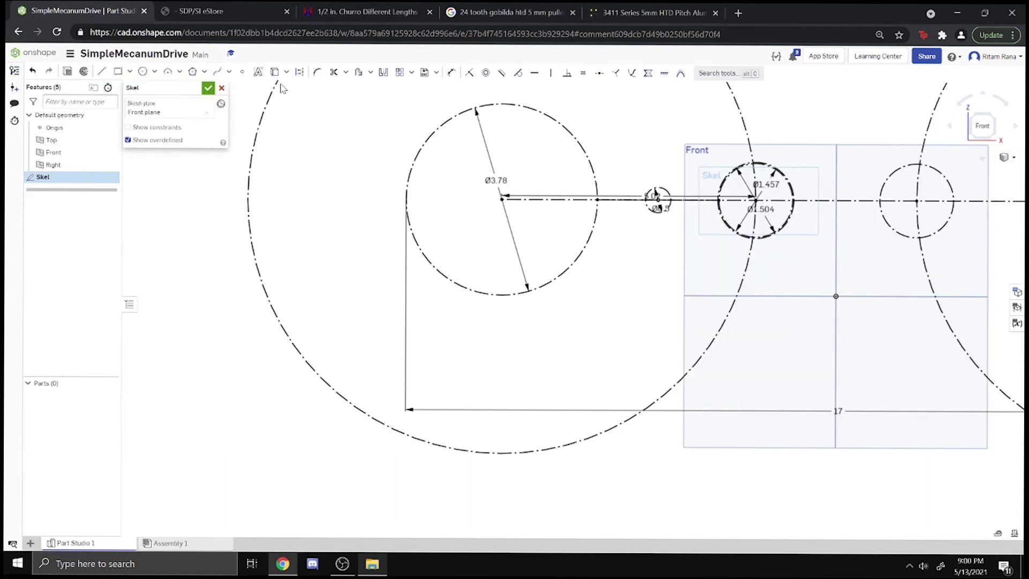
# - Draw a circle at the Ø3.78 circle's centre and make it equal to the pulley circle
pyautogui.press('c')
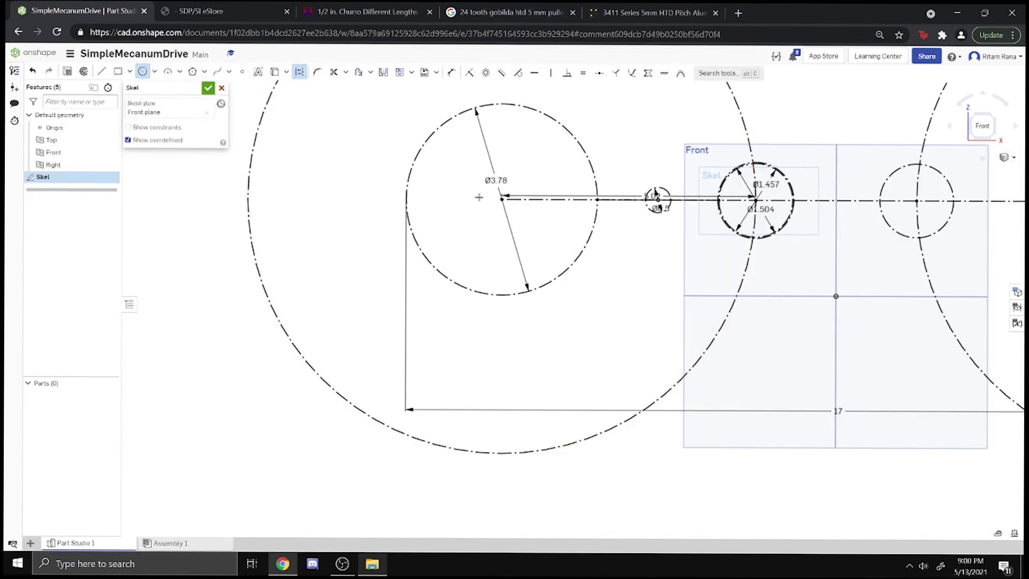
pyautogui.click(502, 200)
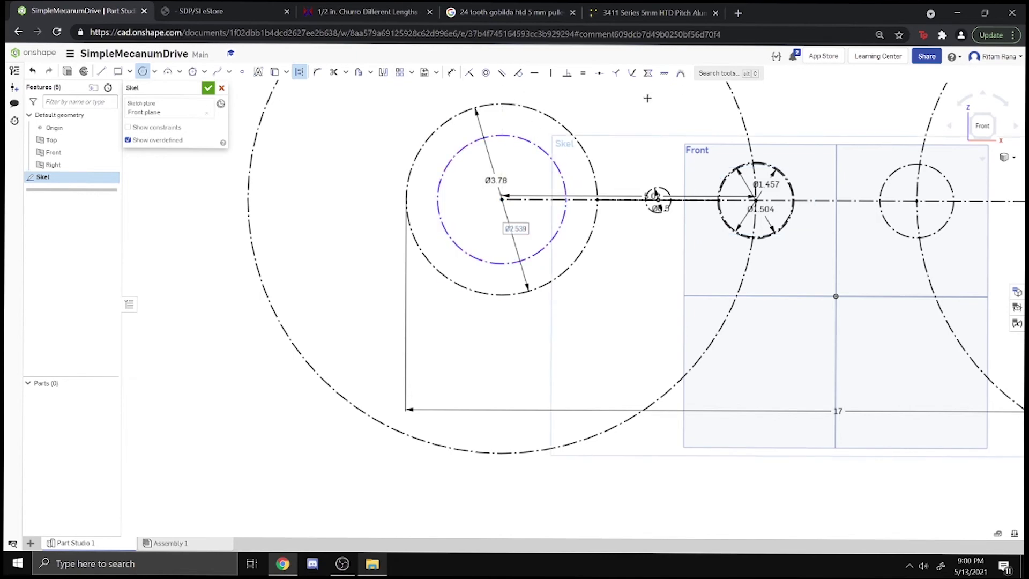
pyautogui.click(582, 72)
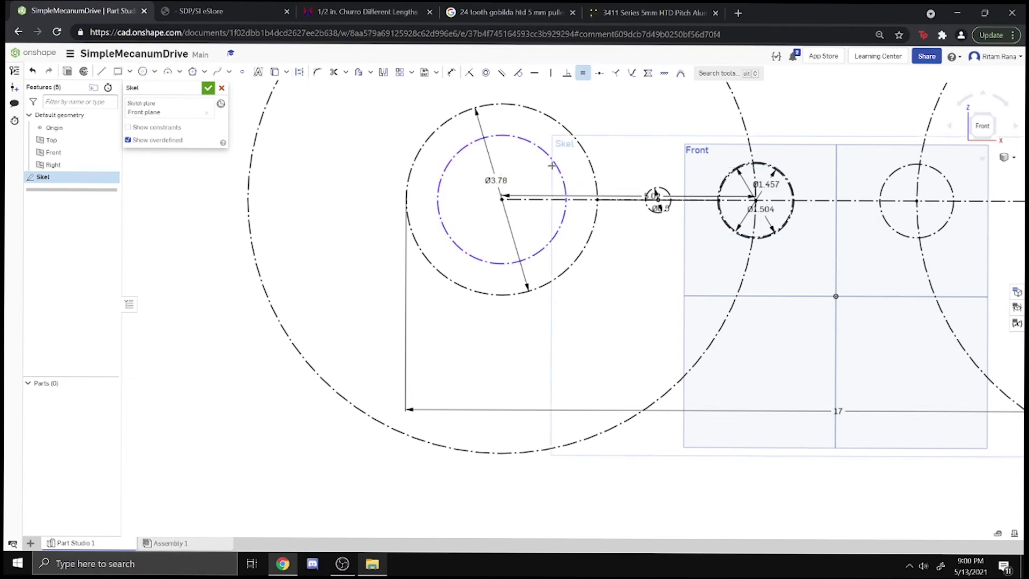
pyautogui.click(552, 166)
pyautogui.scroll(8, 750, 167)
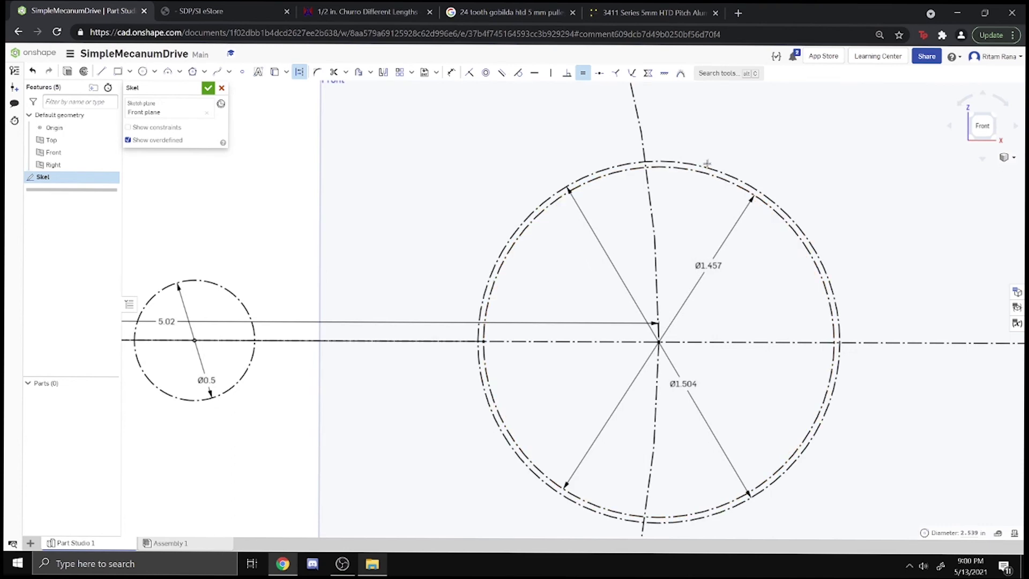
pyautogui.scroll(-8, 707, 163)
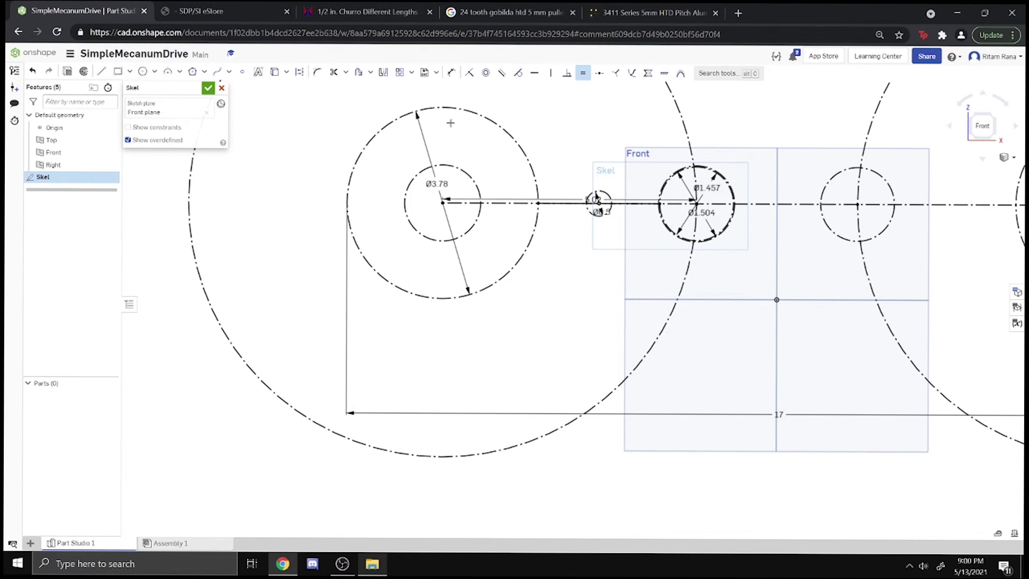
pyautogui.scroll(5, 664, 204)
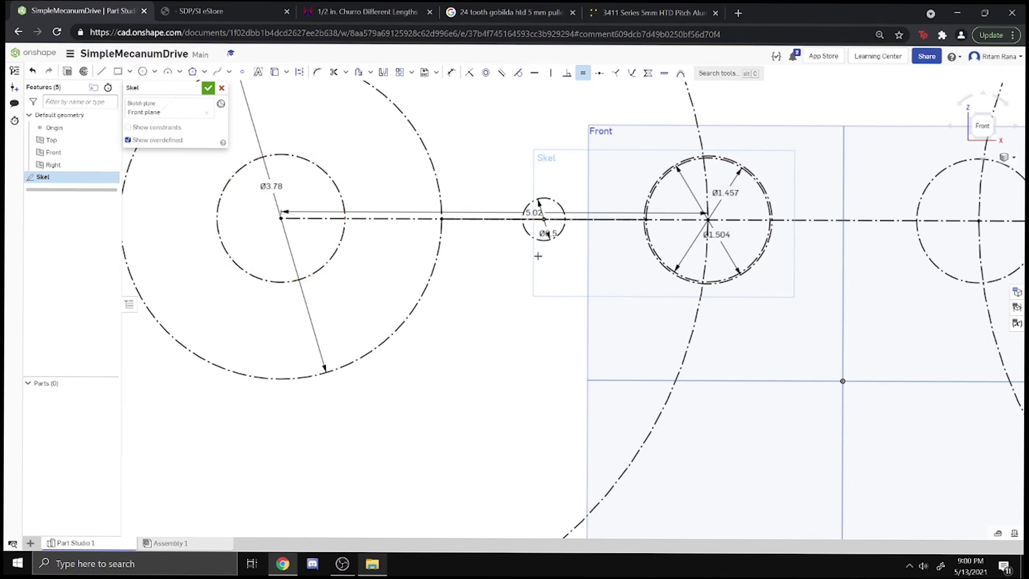
# - Draw the top belt line tangent from the Ø1.504 pulley to the small circle's top
pyautogui.click(101, 70)
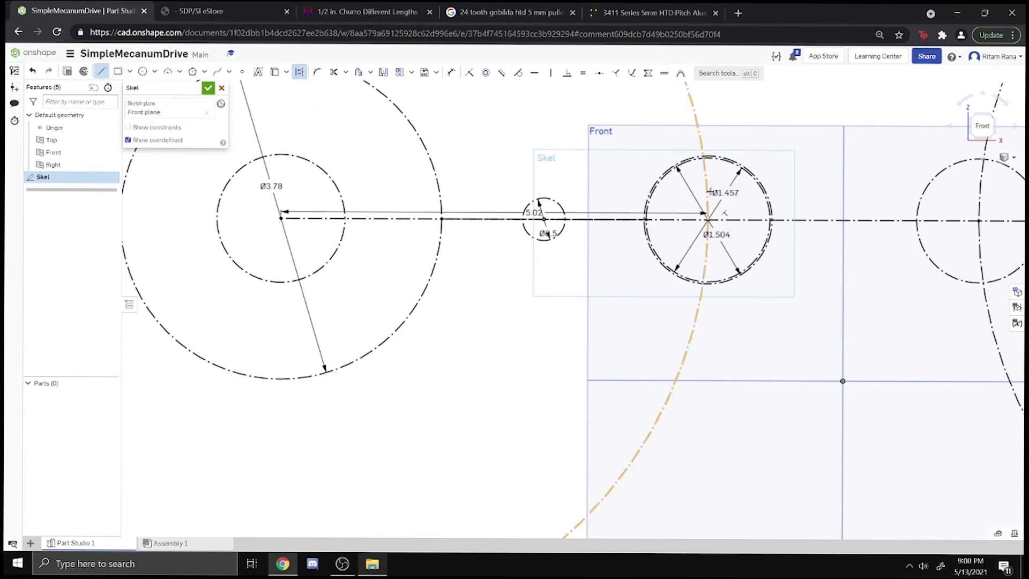
pyautogui.scroll(3, 709, 166)
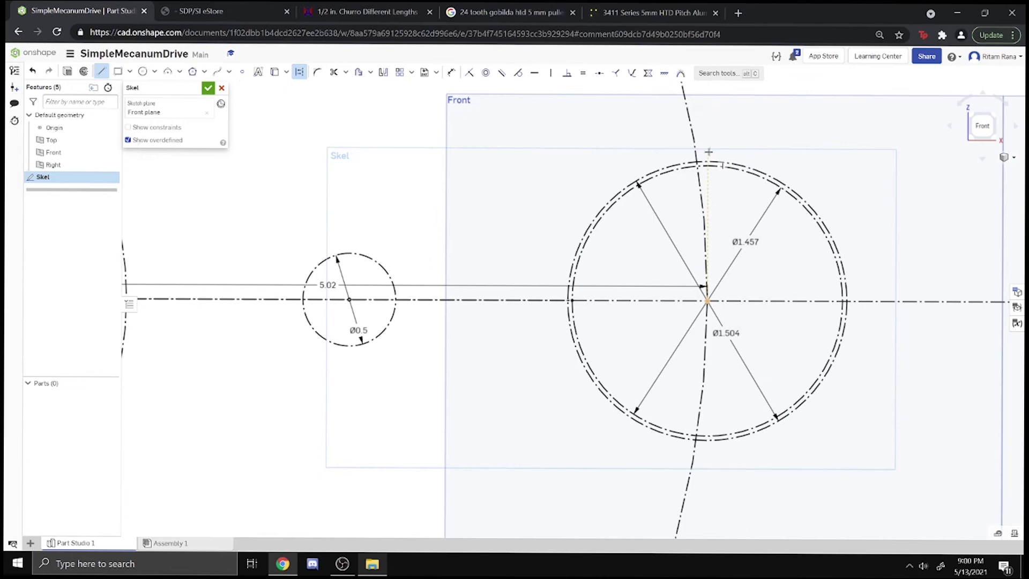
pyautogui.scroll(4, 709, 161)
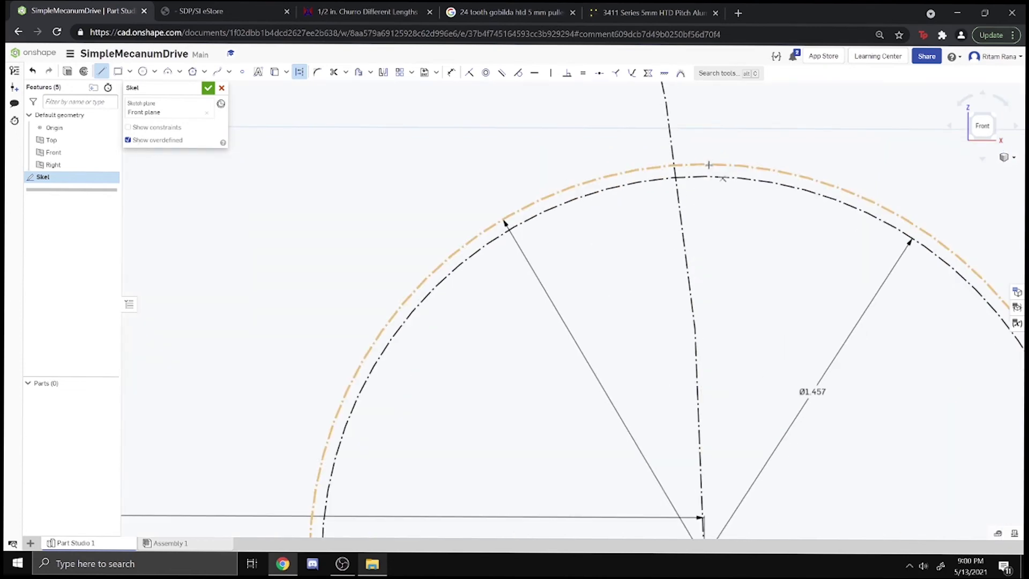
pyautogui.scroll(-6, 698, 516)
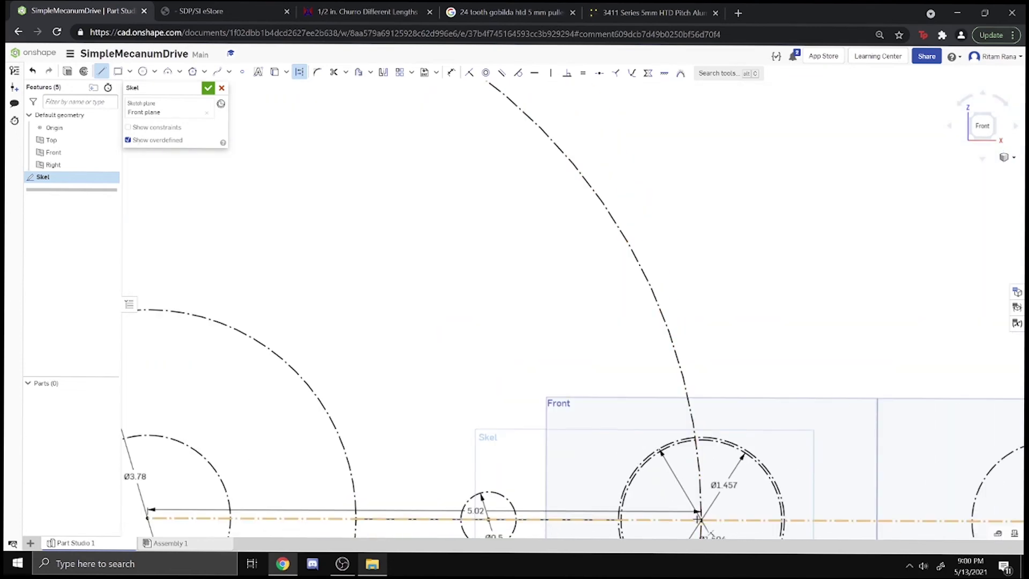
pyautogui.scroll(3, 701, 518)
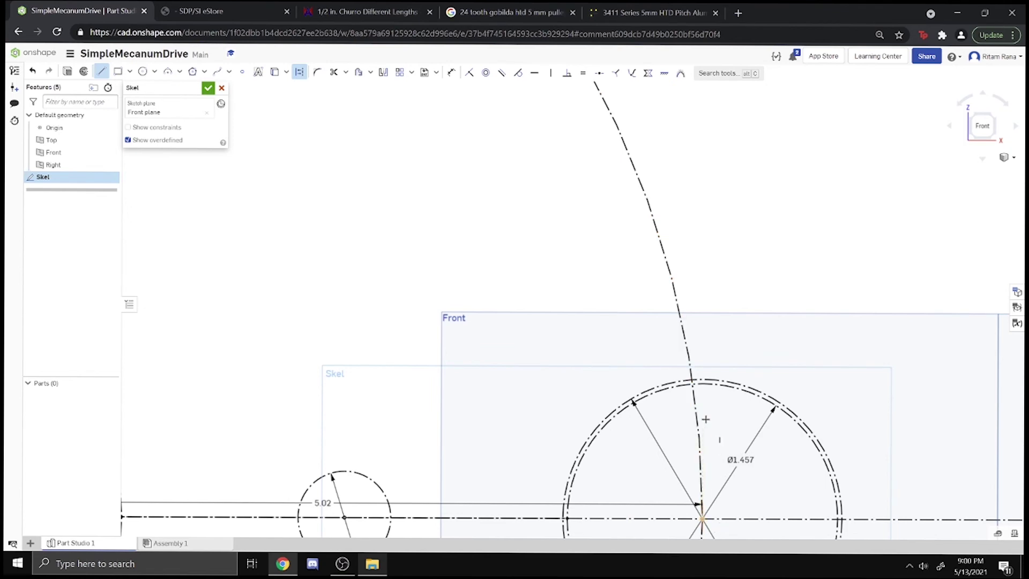
pyautogui.click(704, 379)
pyautogui.scroll(-5, 705, 379)
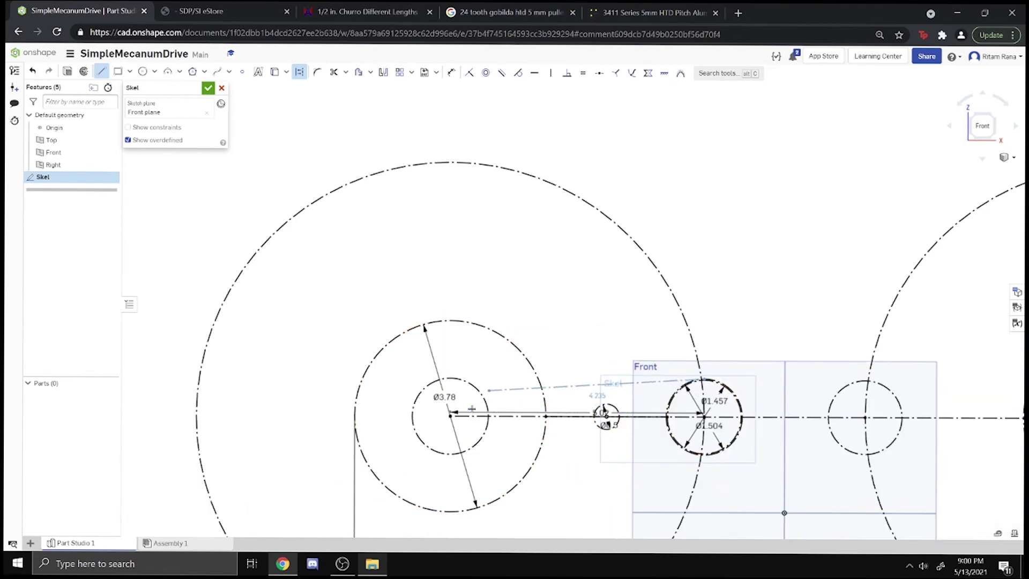
pyautogui.scroll(5, 488, 495)
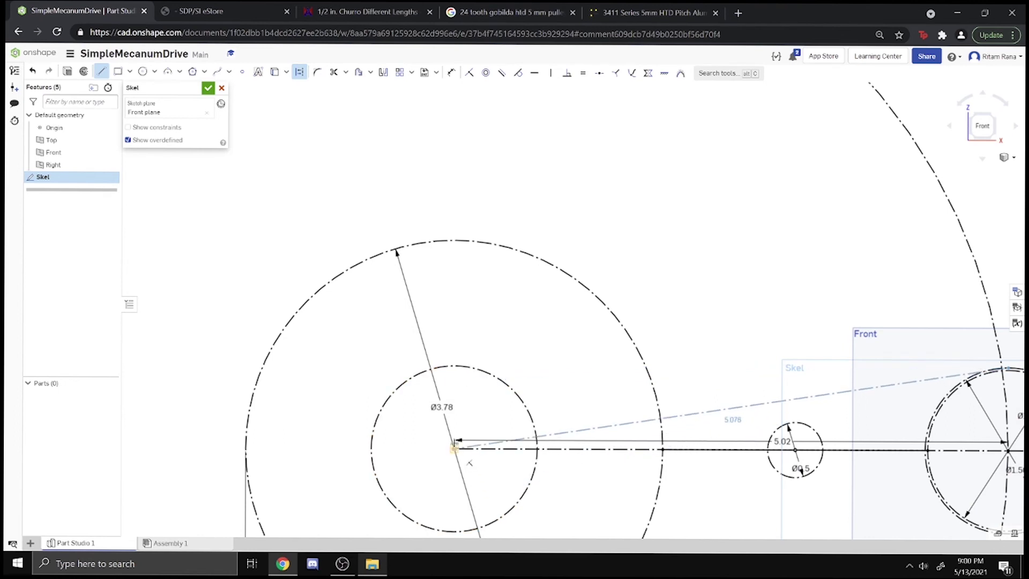
pyautogui.click(455, 368)
pyautogui.scroll(-5, 535, 390)
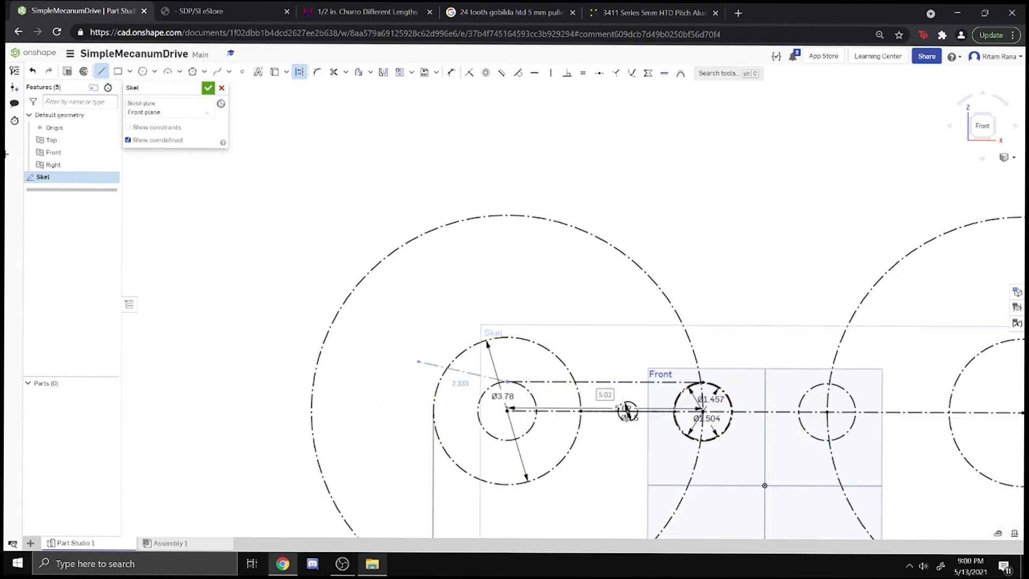
pyautogui.click(102, 70)
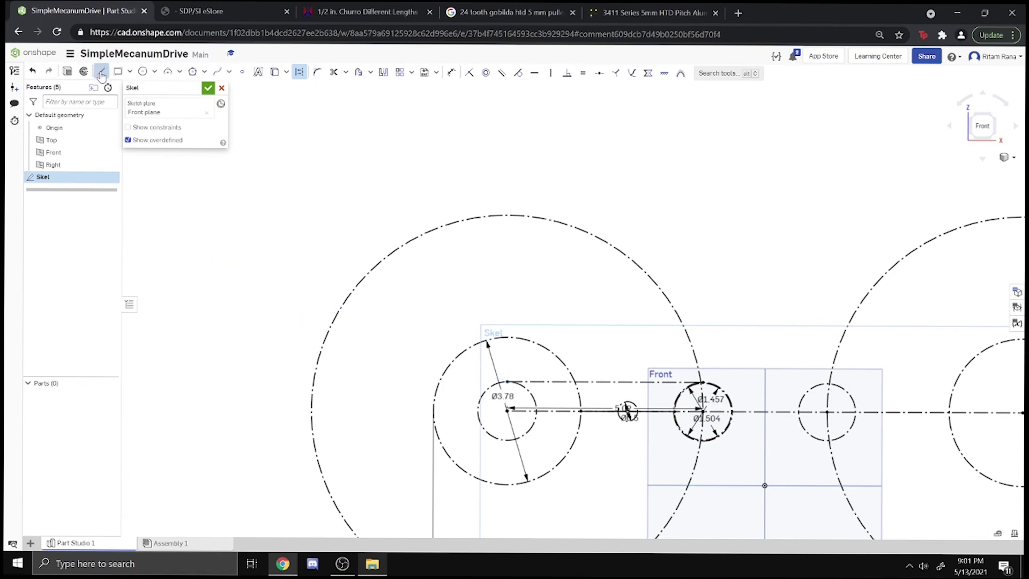
# - Draw the bottom belt line tangent along the bottoms of both pulleys
pyautogui.scroll(5, 547, 446)
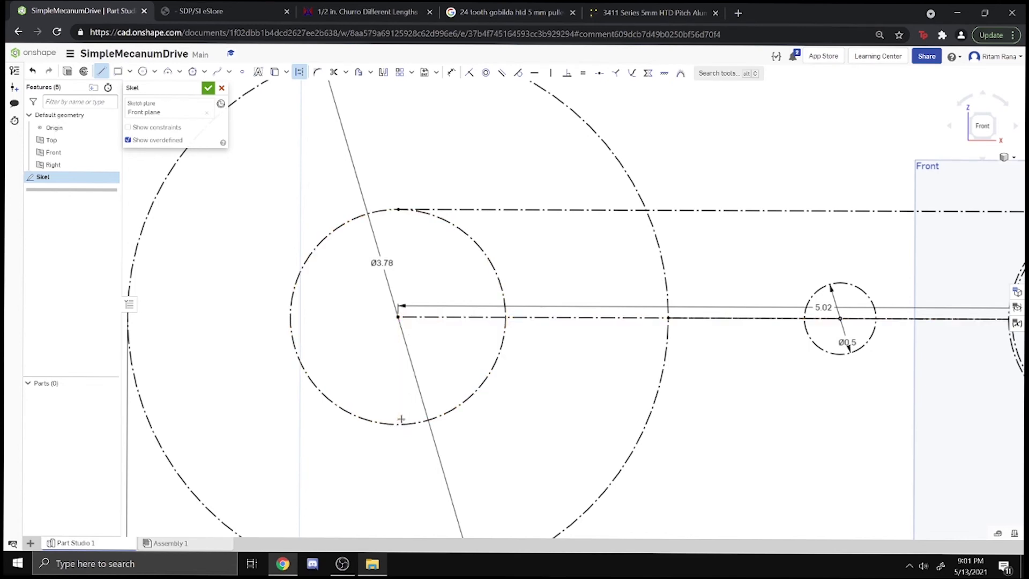
pyautogui.scroll(-5, 692, 371)
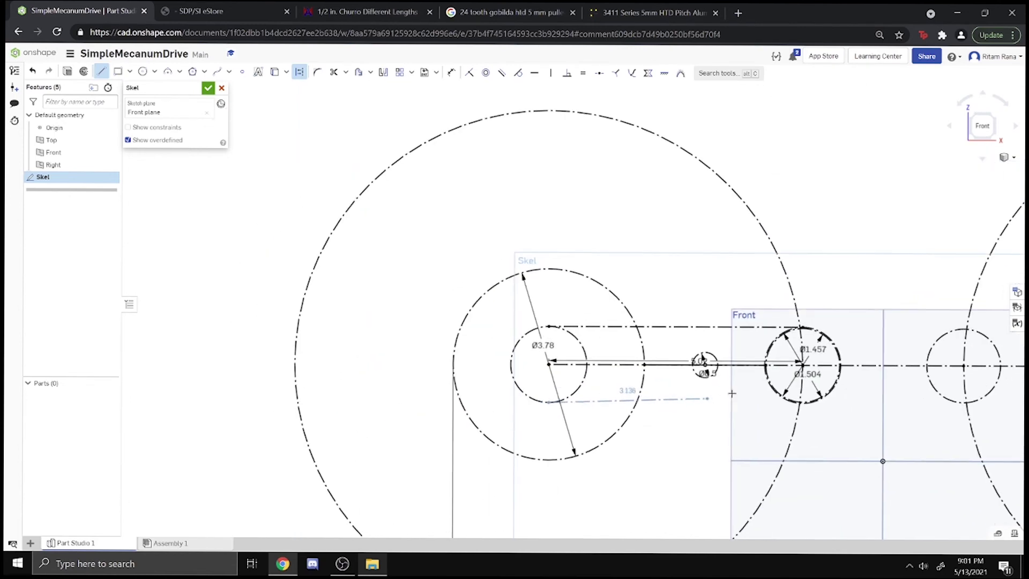
pyautogui.scroll(8, 815, 416)
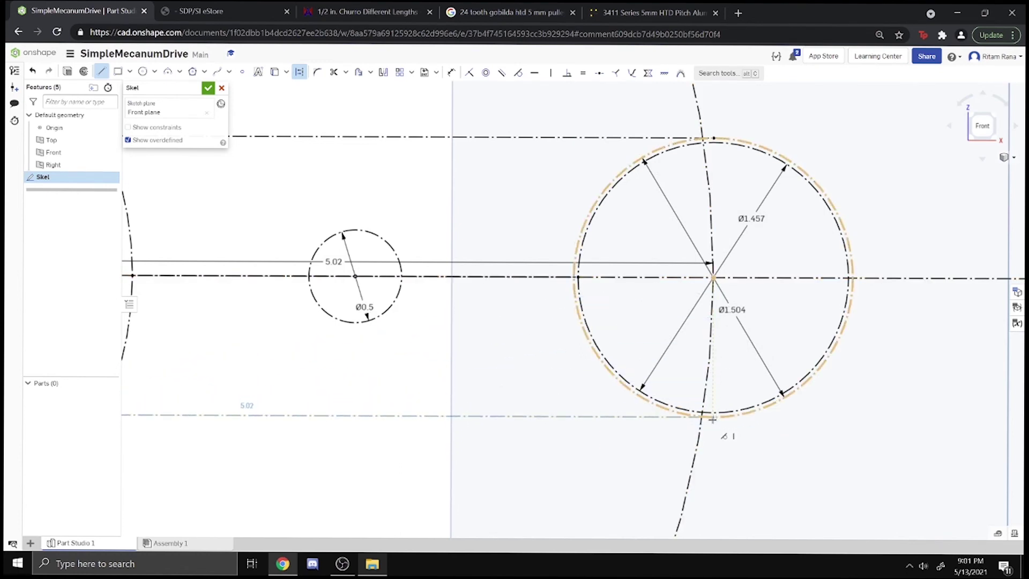
pyautogui.click(713, 380)
pyautogui.scroll(-5, 755, 367)
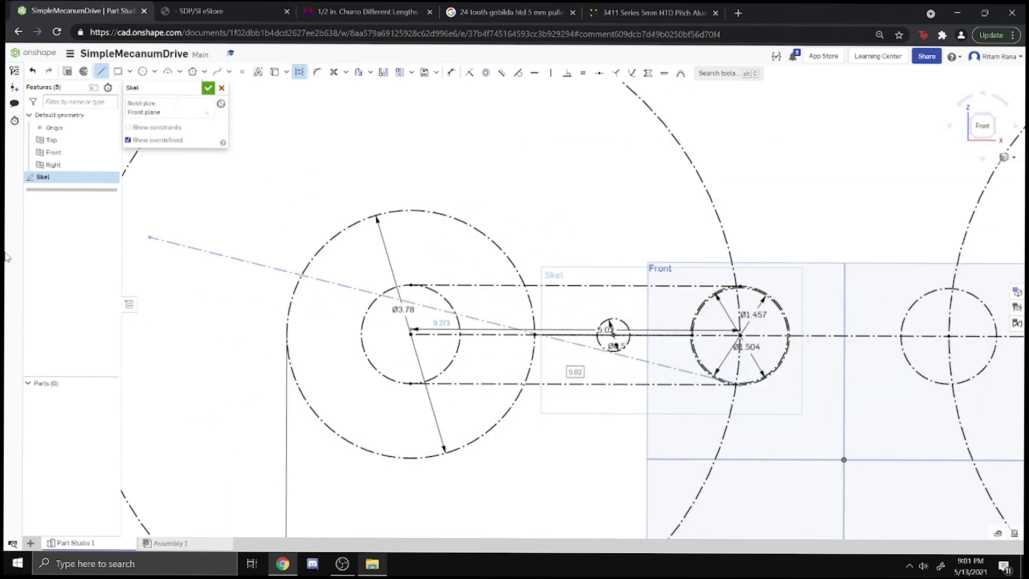
pyautogui.click(102, 72)
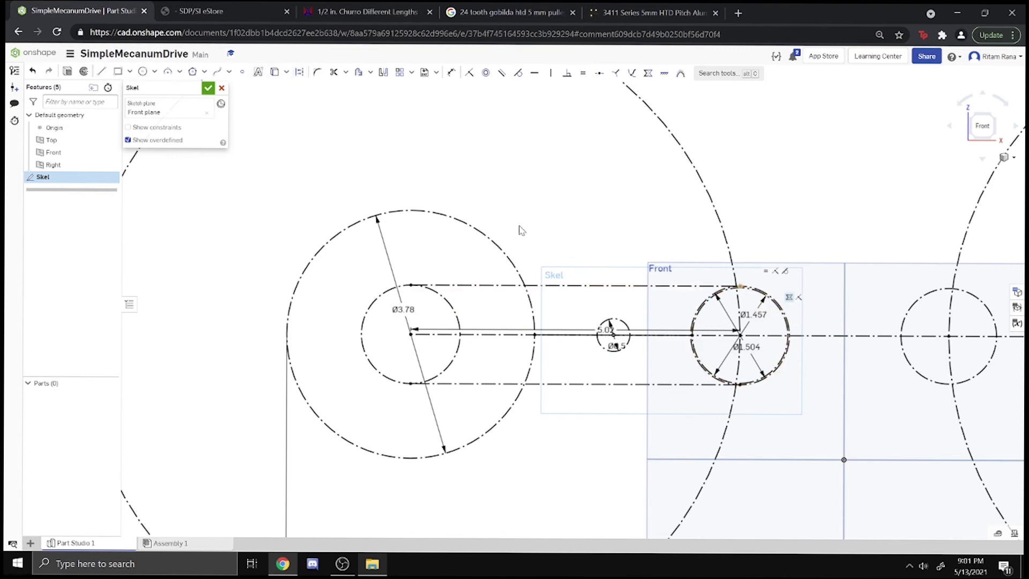
# - Draw horizontal thickness lines just above the top and just below the bottom belt lines
pyautogui.press('l')
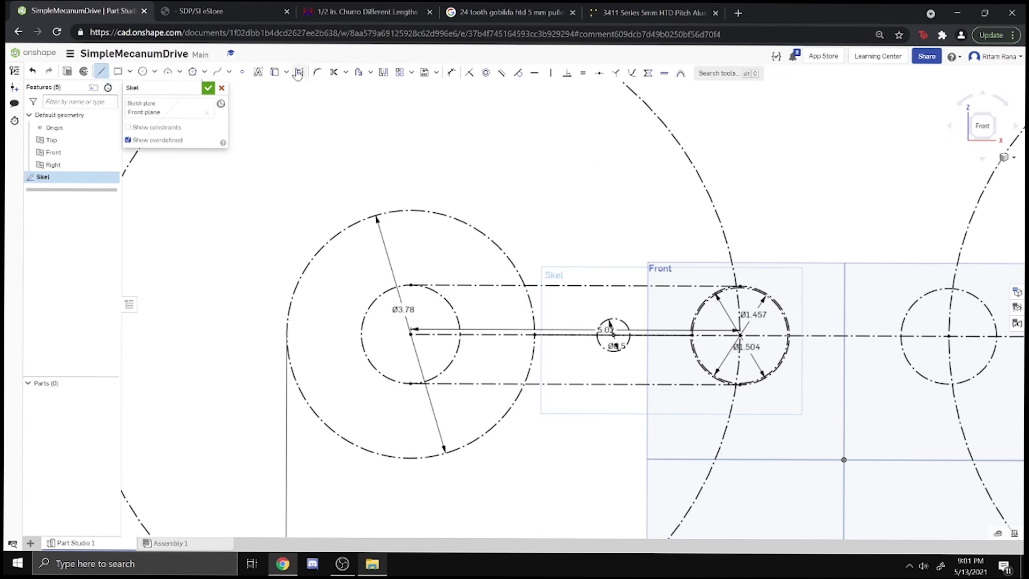
pyautogui.click(740, 276)
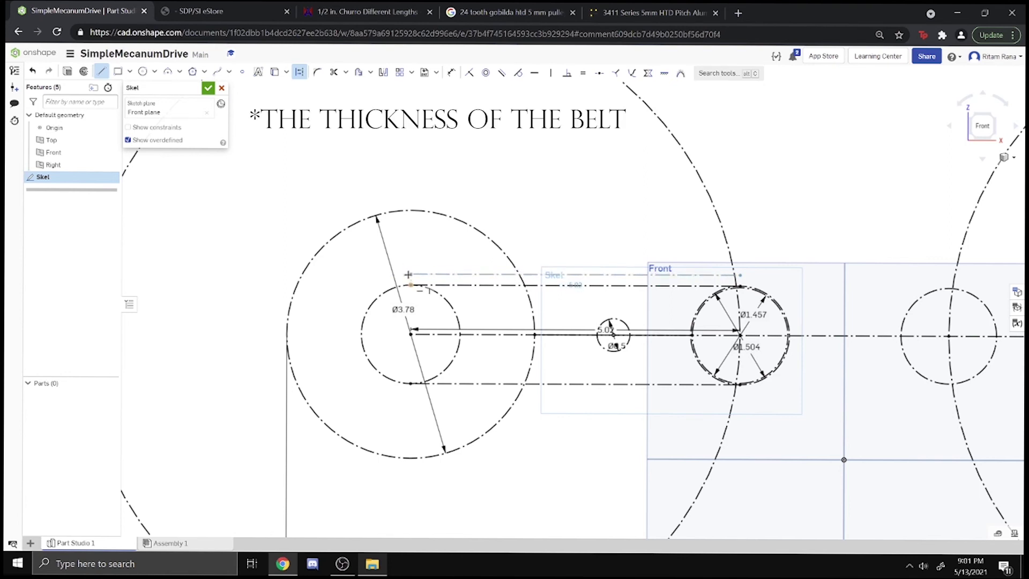
pyautogui.click(410, 274)
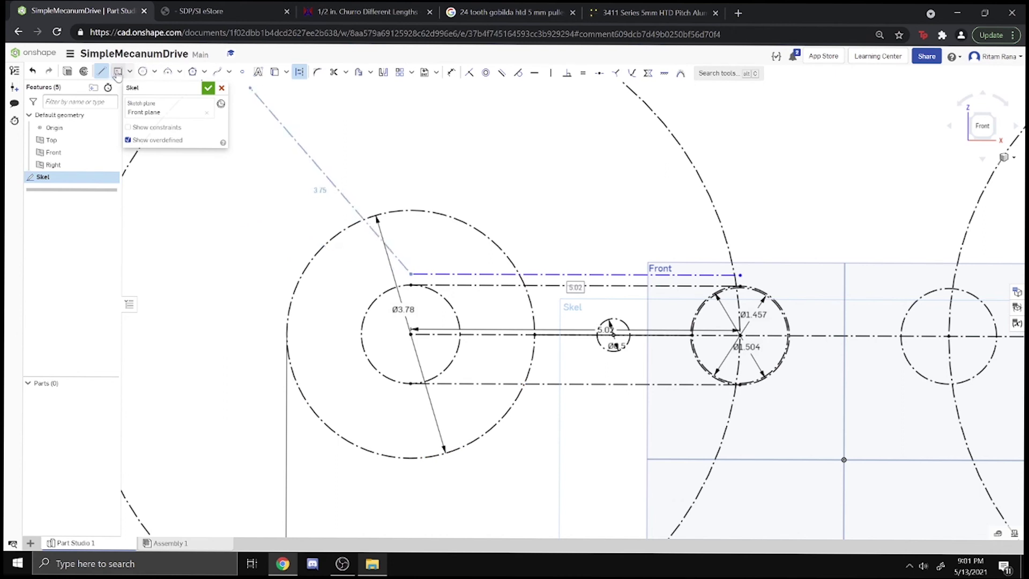
pyautogui.click(100, 73)
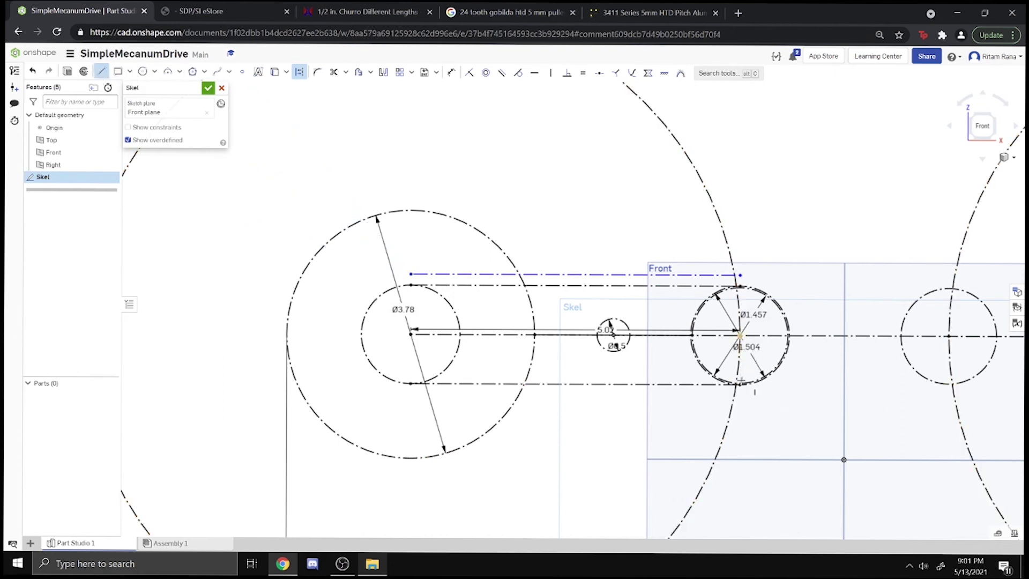
pyautogui.click(740, 401)
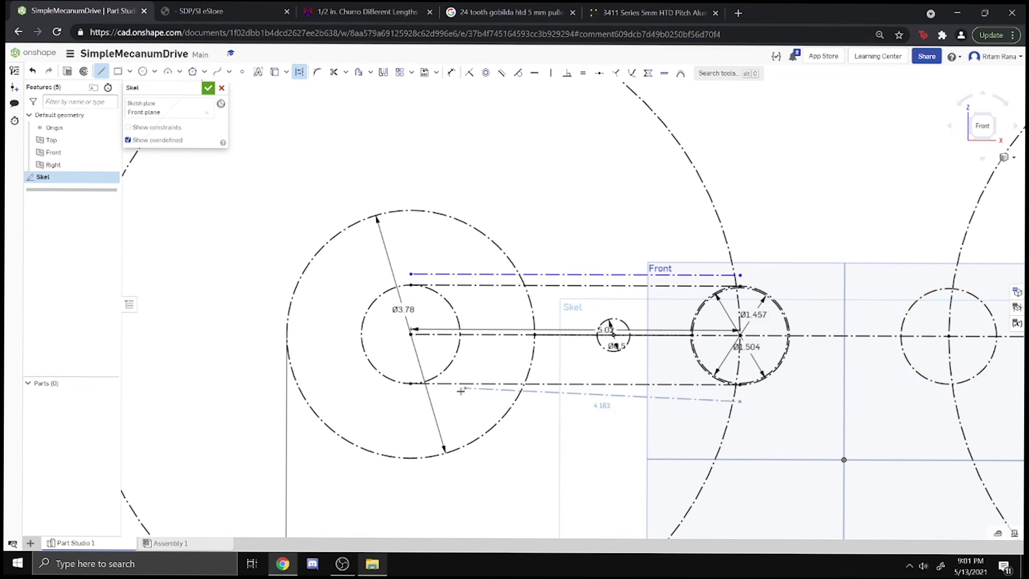
pyautogui.click(410, 399)
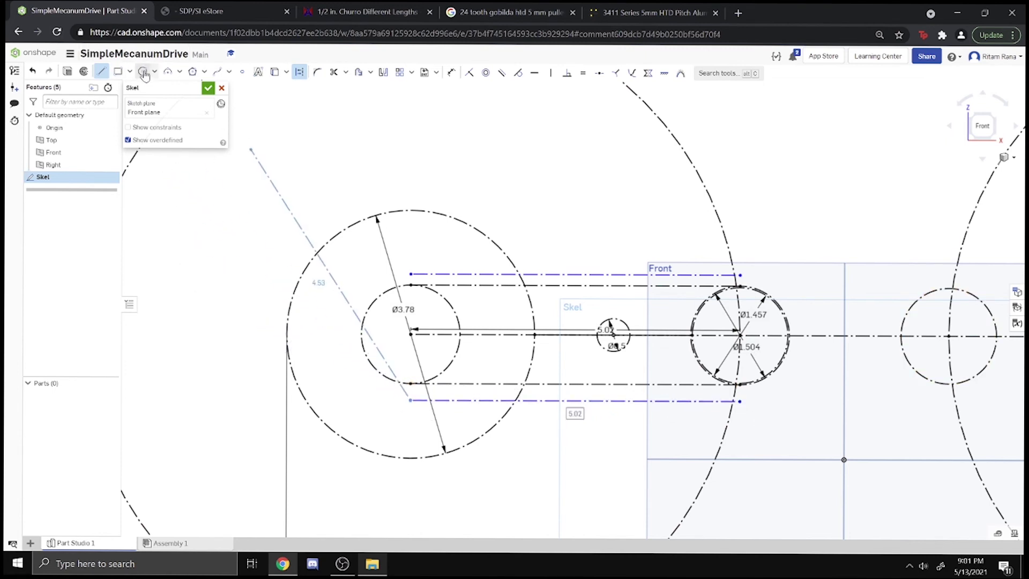
# - Close the outer belt outline with 3-point arcs around the left and right pulleys
pyautogui.click(167, 72)
pyautogui.click(409, 401)
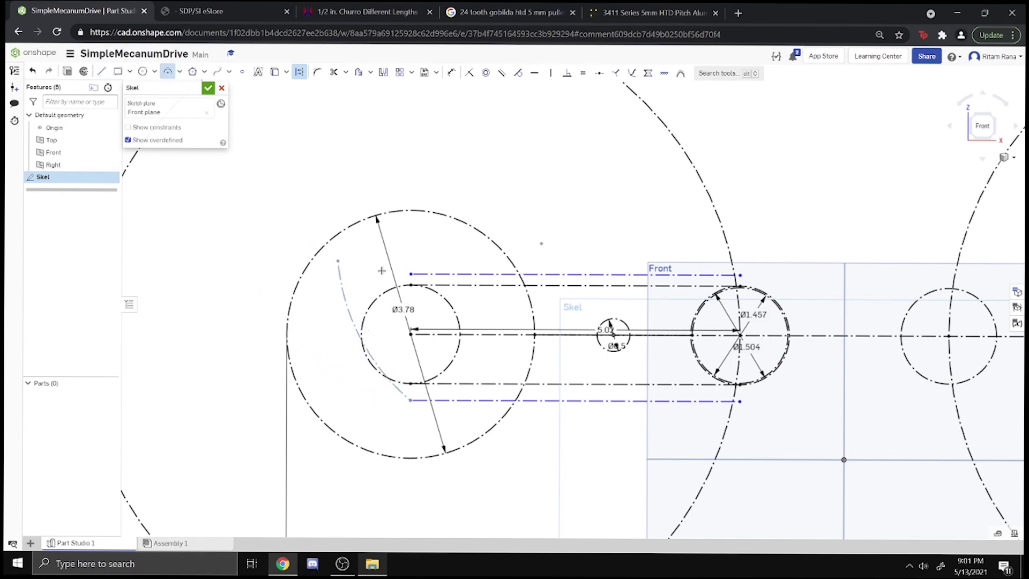
pyautogui.click(410, 274)
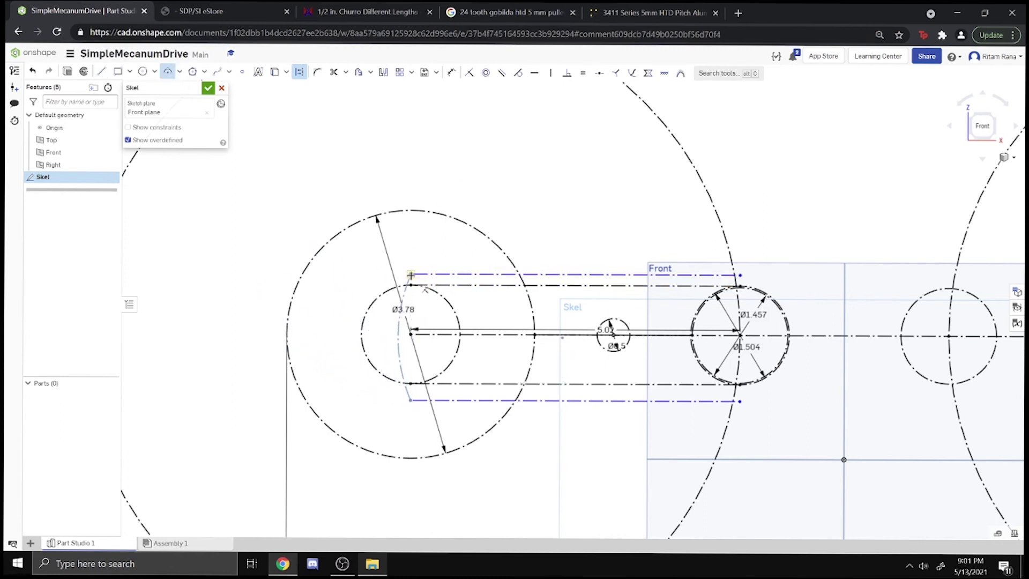
pyautogui.click(348, 319)
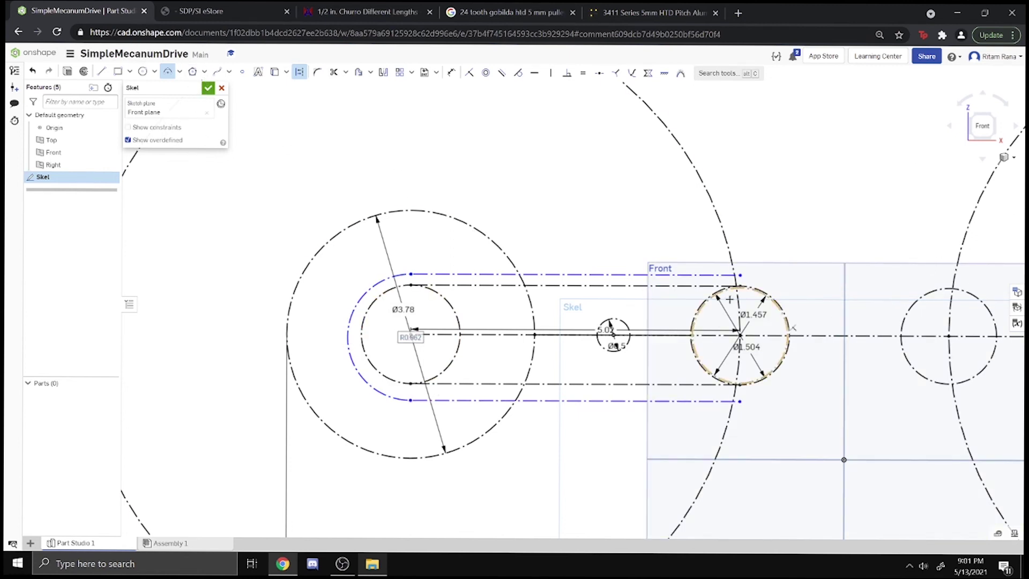
pyautogui.click(740, 401)
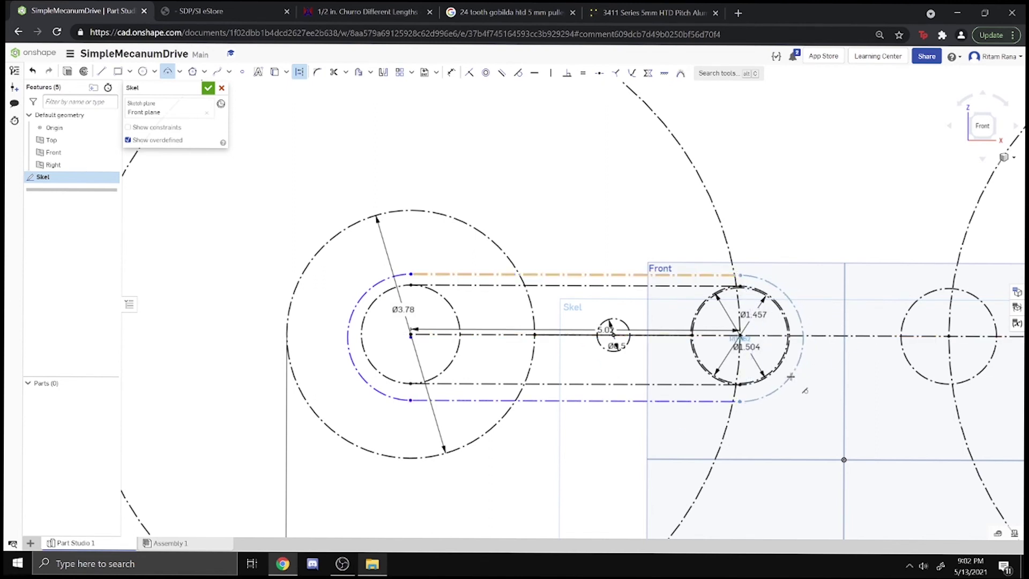
pyautogui.click(790, 376)
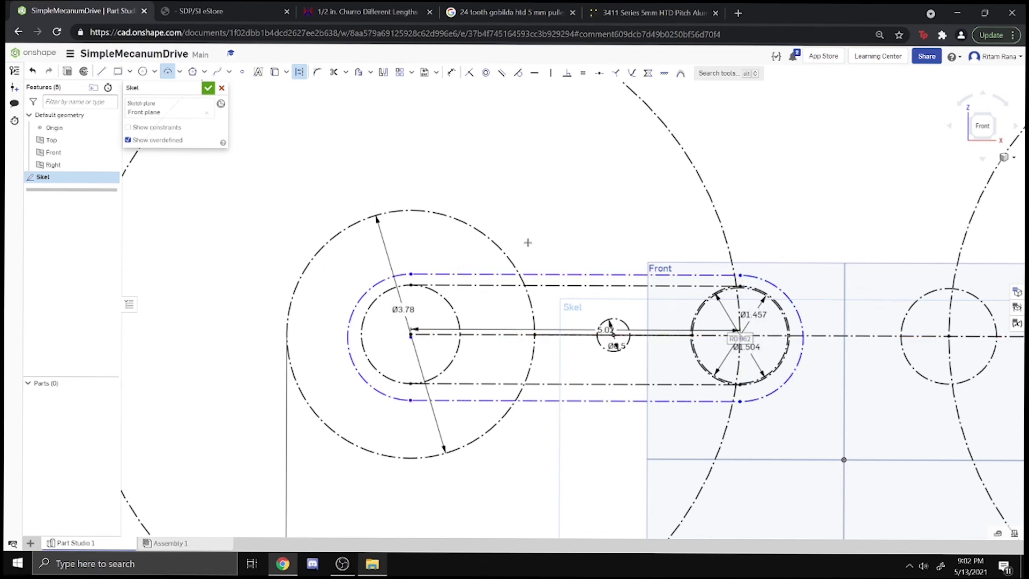
# - Dimension the lower outer line 0.1 from the bottom belt line
pyautogui.click(451, 71)
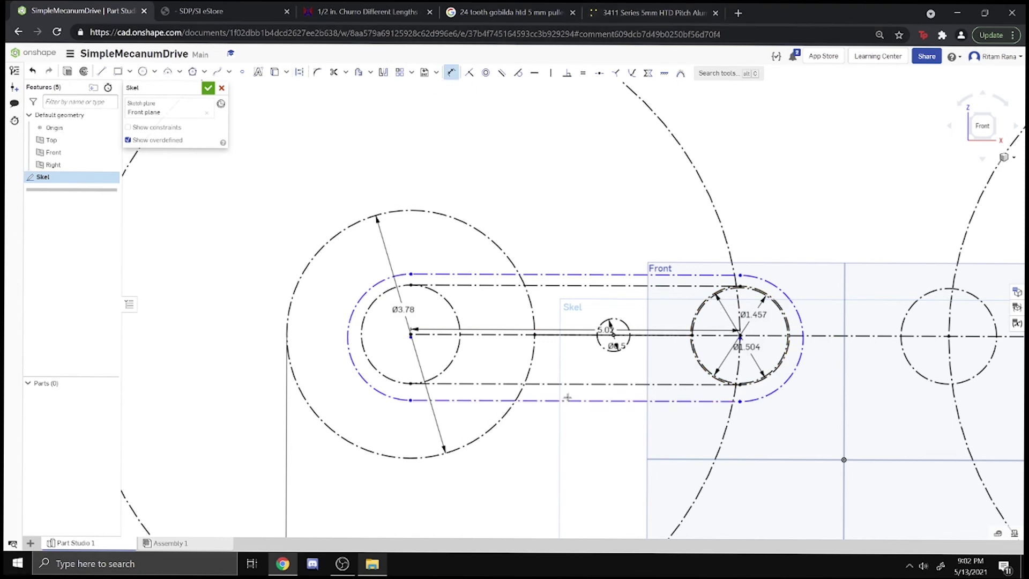
pyautogui.click(567, 400)
pyautogui.click(535, 384)
pyautogui.click(496, 155)
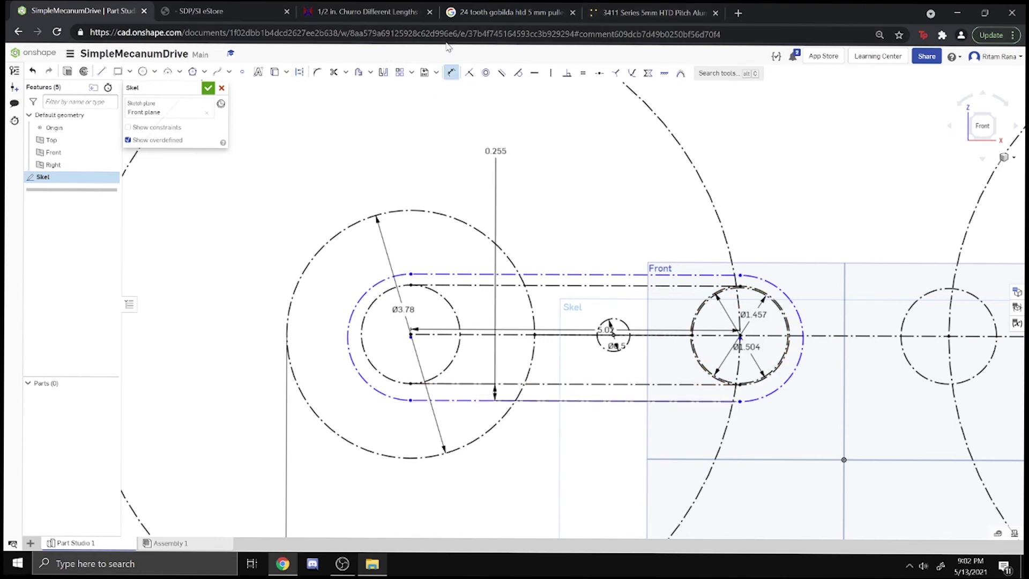
pyautogui.click(452, 75)
pyautogui.click(612, 400)
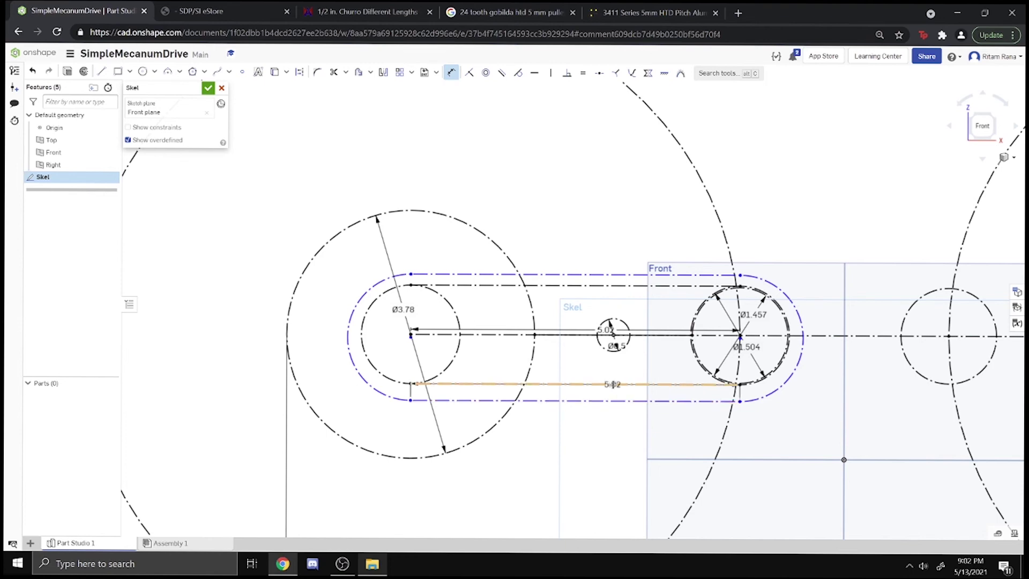
pyautogui.click(614, 384)
pyautogui.click(613, 456)
pyautogui.write('0.1')
pyautogui.press('Return')
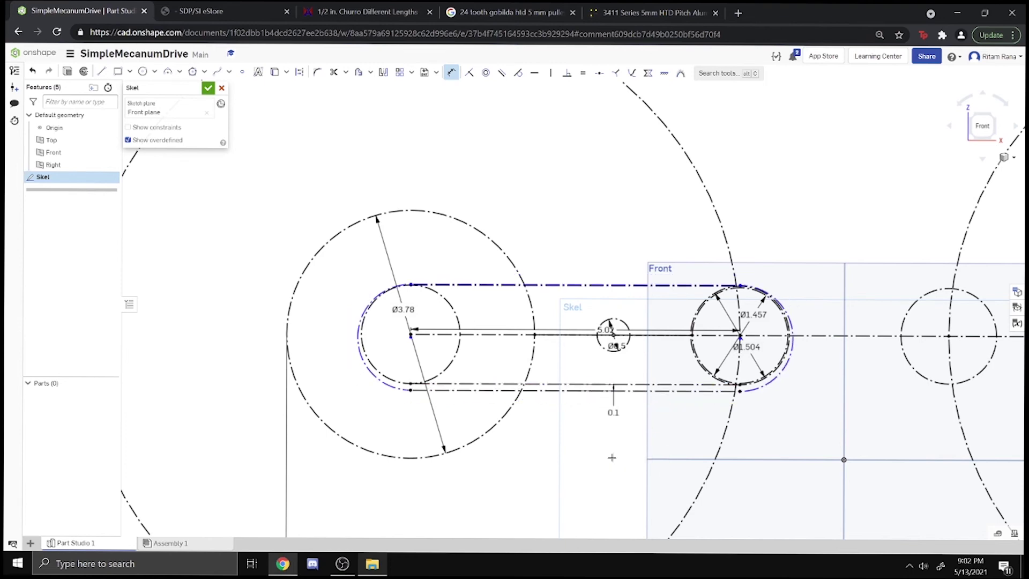
# - Dimension the upper outer line 0.1 from the top belt line
pyautogui.scroll(5, 553, 292)
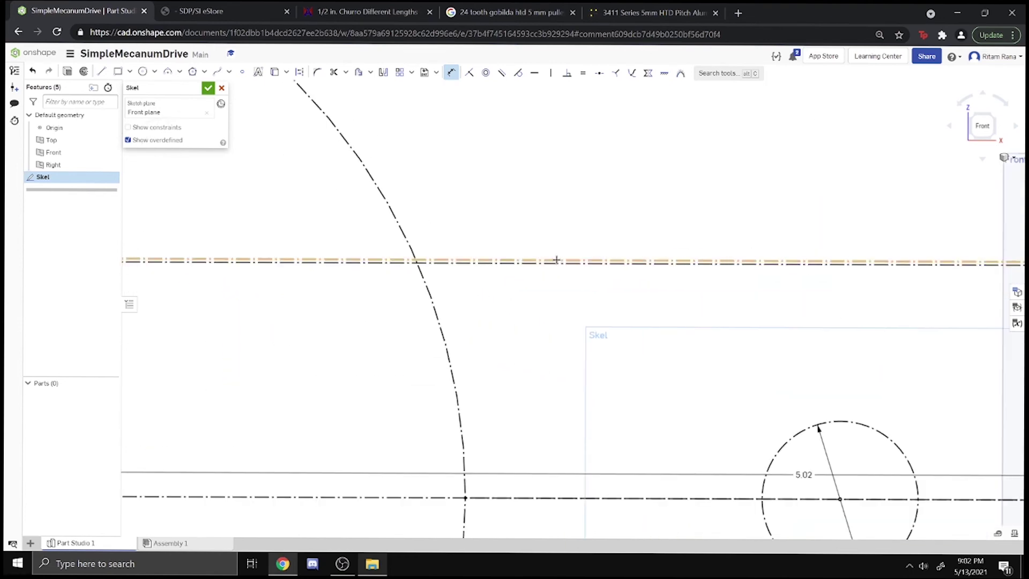
pyautogui.moveTo(557, 275); pyautogui.dragTo(557, 267)
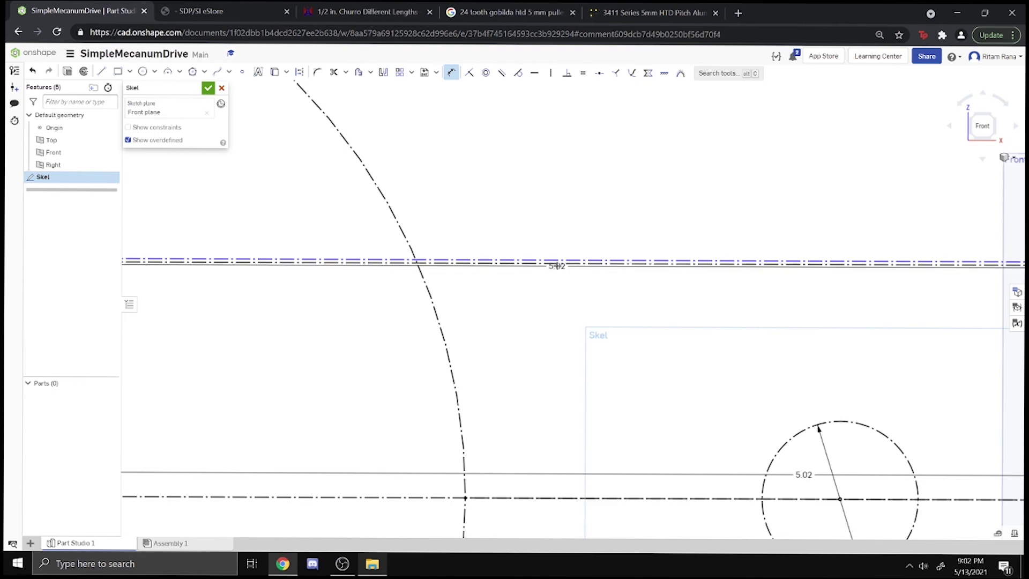
pyautogui.click(557, 263)
pyautogui.click(557, 299)
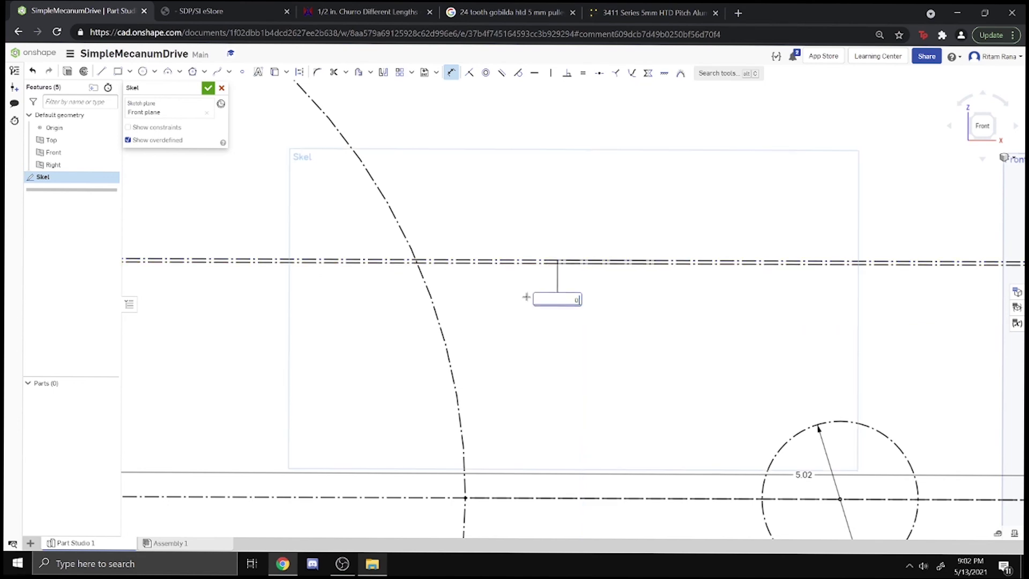
pyautogui.press('Return')
pyautogui.scroll(-5, 526, 296)
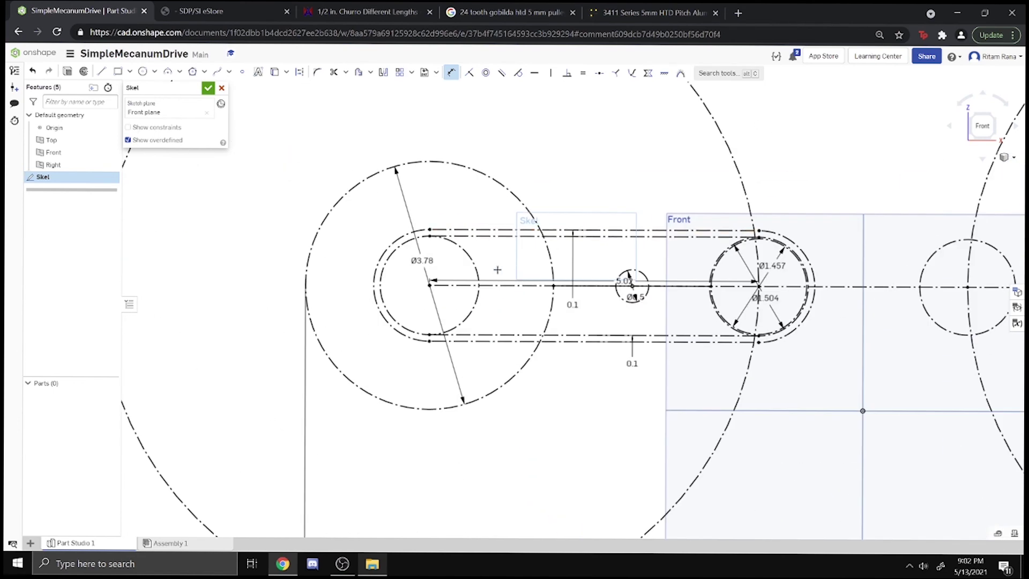
# - Place a sketch point between the two upper belt lines on the left side
pyautogui.scroll(5, 767, 235)
pyautogui.scroll(-6, 664, 299)
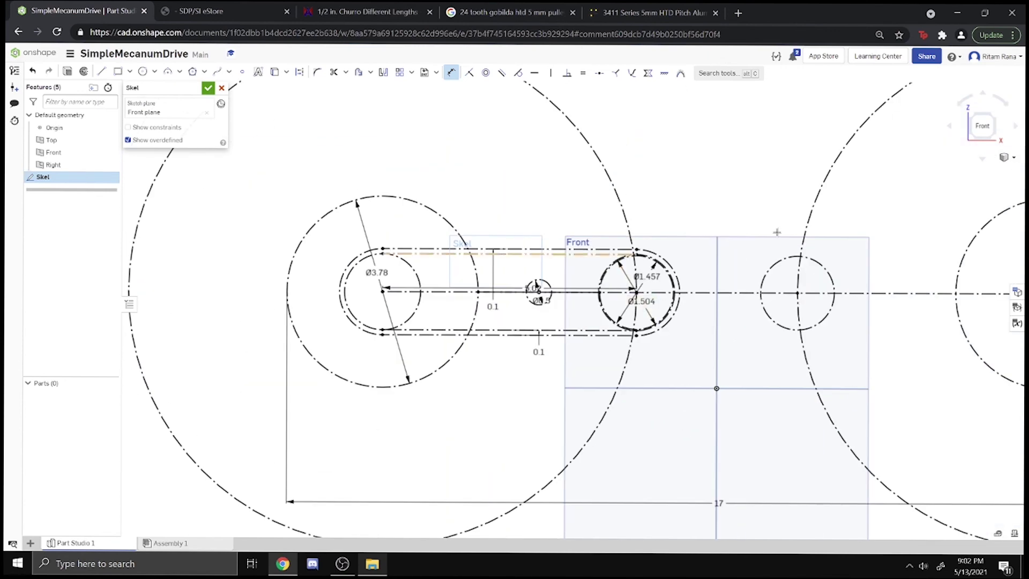
pyautogui.scroll(-3, 604, 292)
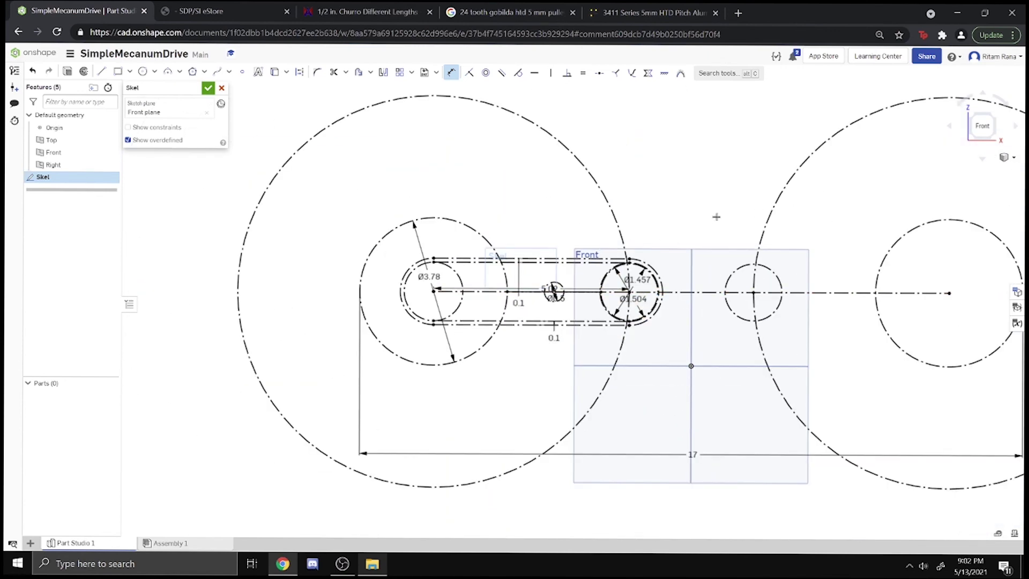
pyautogui.scroll(5, 583, 250)
pyautogui.scroll(2, 560, 301)
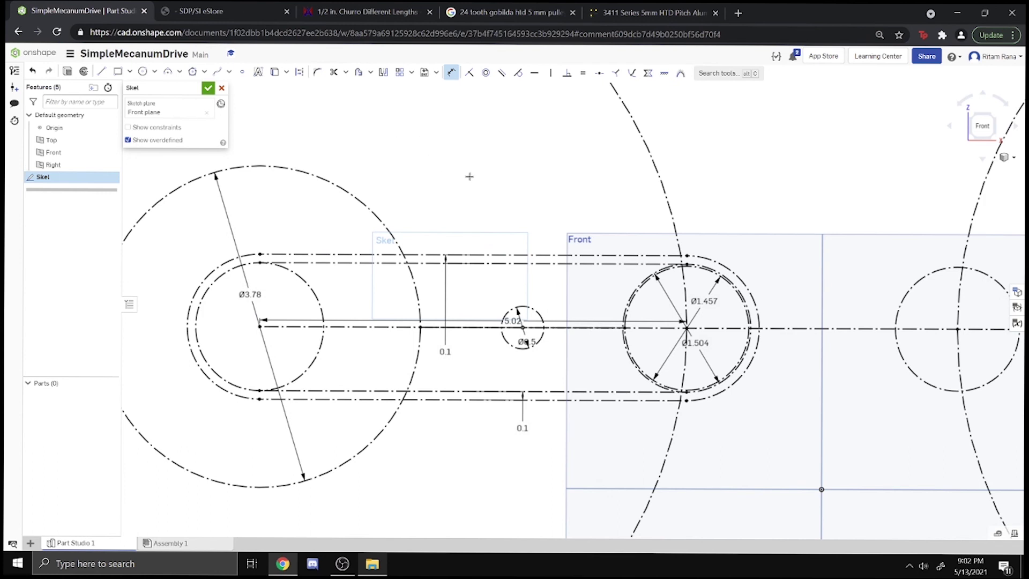
pyautogui.scroll(-1, 445, 174)
pyautogui.scroll(1, 461, 235)
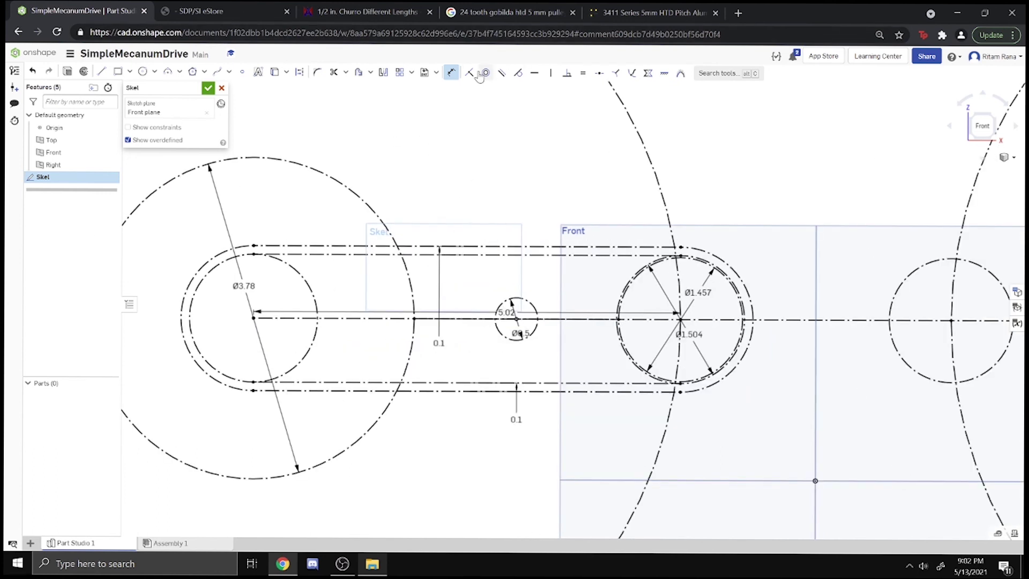
pyautogui.click(101, 71)
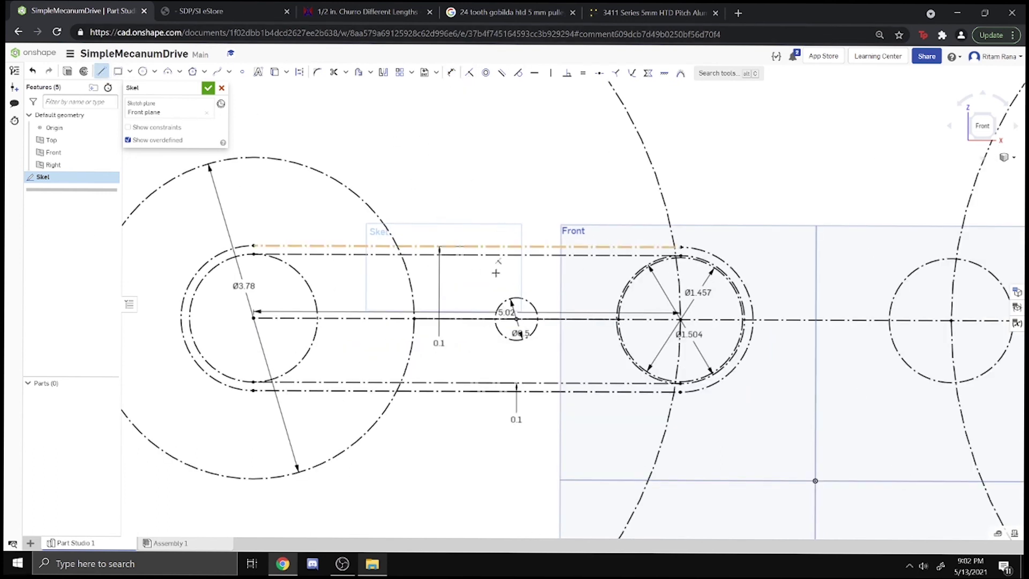
pyautogui.click(242, 71)
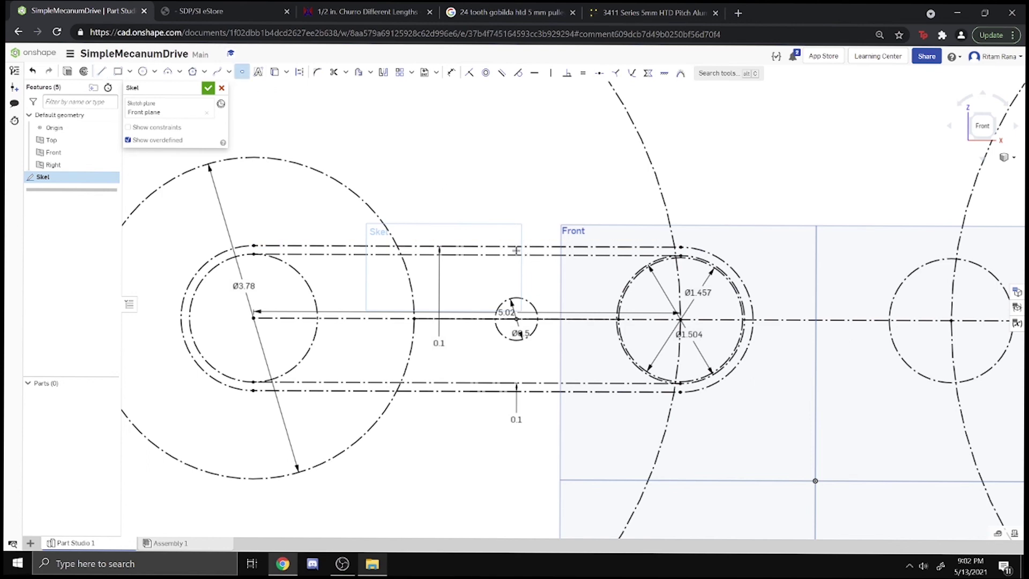
pyautogui.scroll(7, 525, 250)
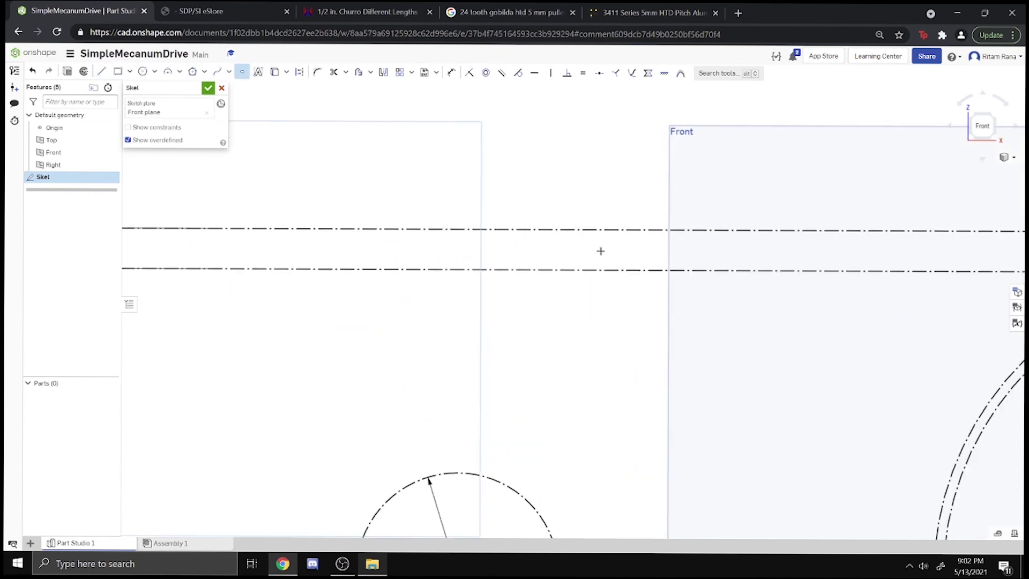
pyautogui.click(600, 251)
# - Re-centre the sketch by switching to the Front view
pyautogui.scroll(-6, 537, 189)
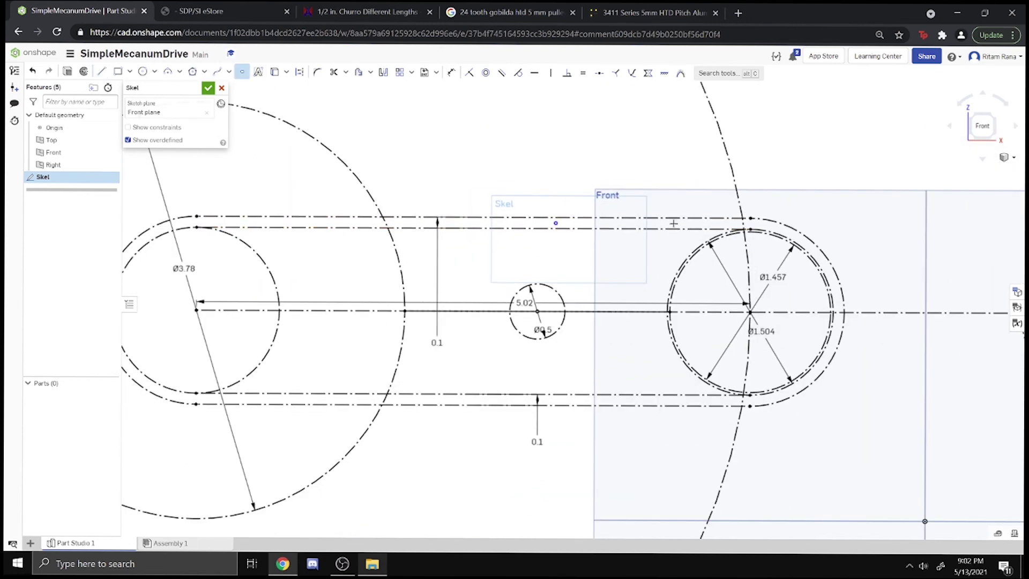
pyautogui.scroll(4, 673, 223)
pyautogui.scroll(4, 382, 227)
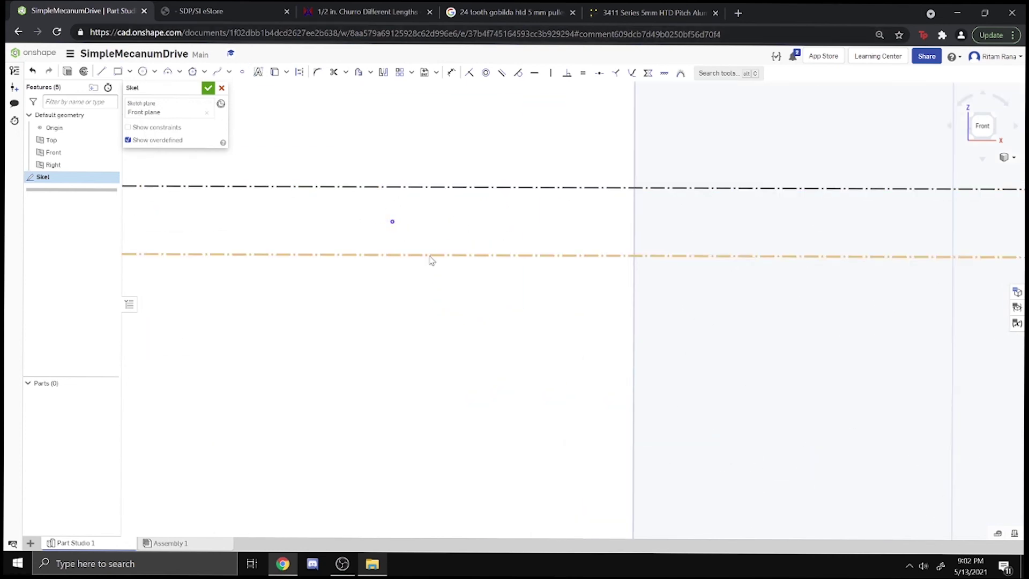
pyautogui.scroll(-8, 396, 228)
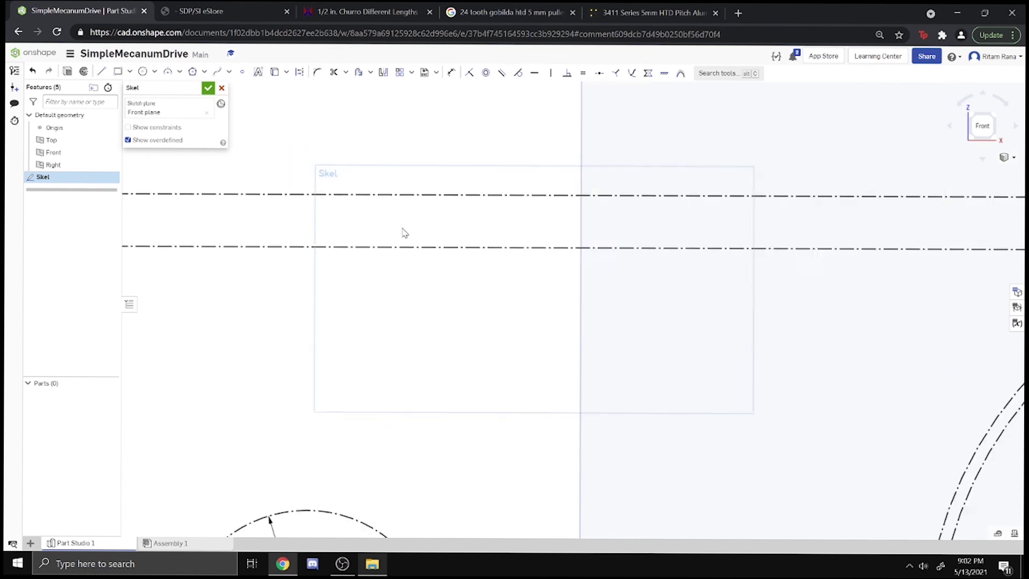
pyautogui.scroll(3, 531, 209)
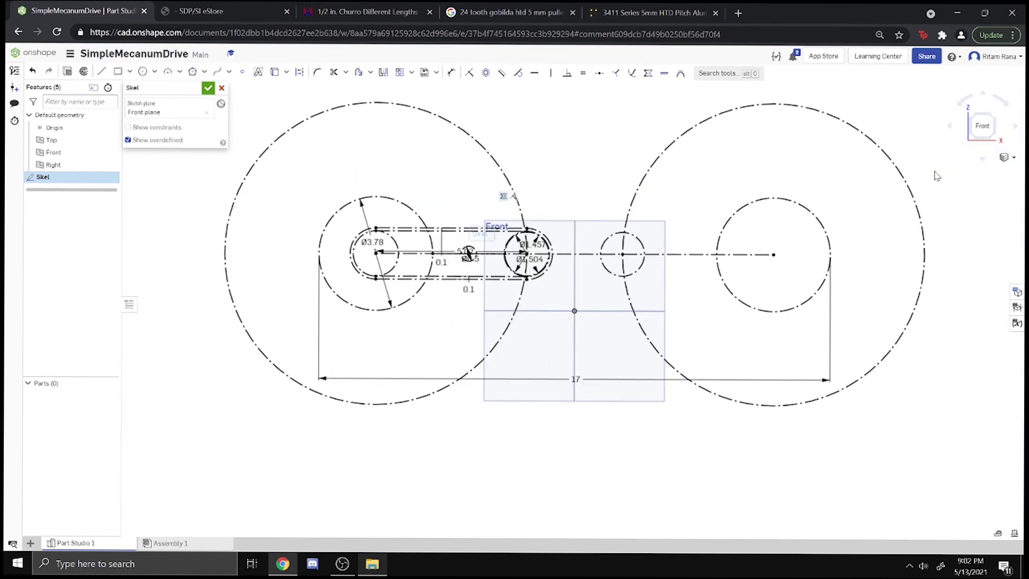
pyautogui.click(984, 128)
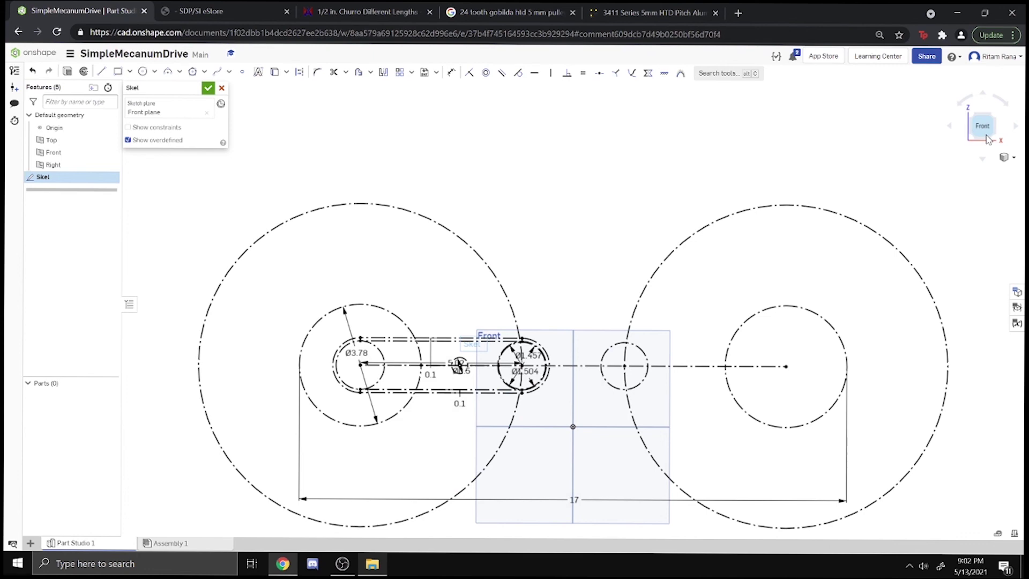
pyautogui.scroll(5, 595, 413)
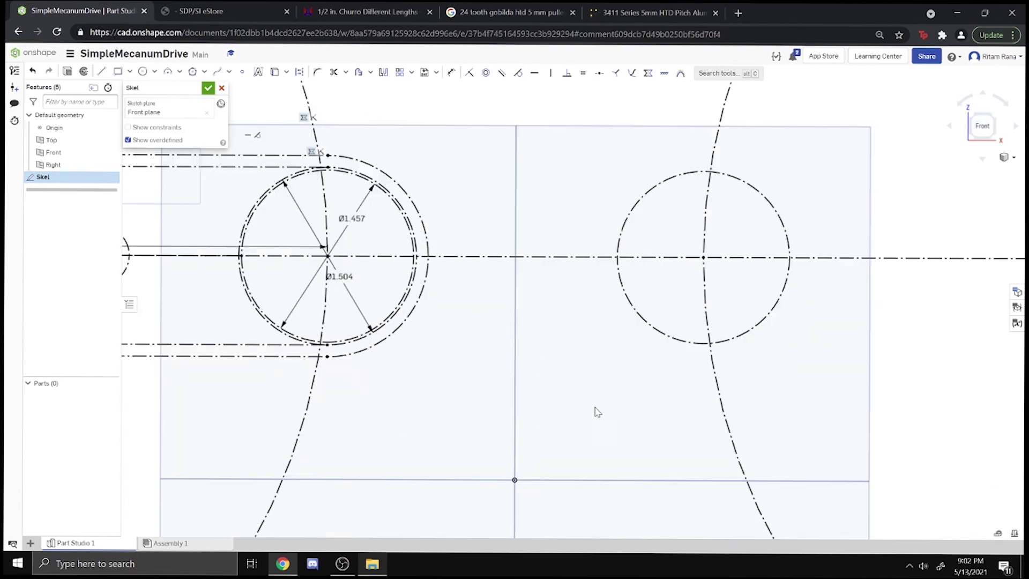
pyautogui.scroll(-3, 513, 323)
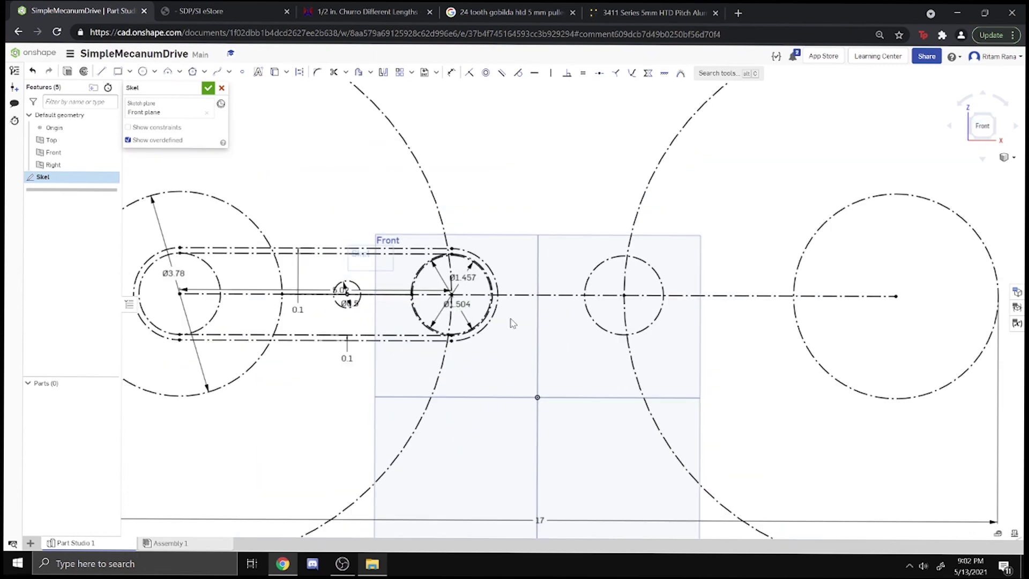
# - Mirror the small circle, Ø1.457 pulley circle and wheel arc across the Right plane
pyautogui.click(383, 73)
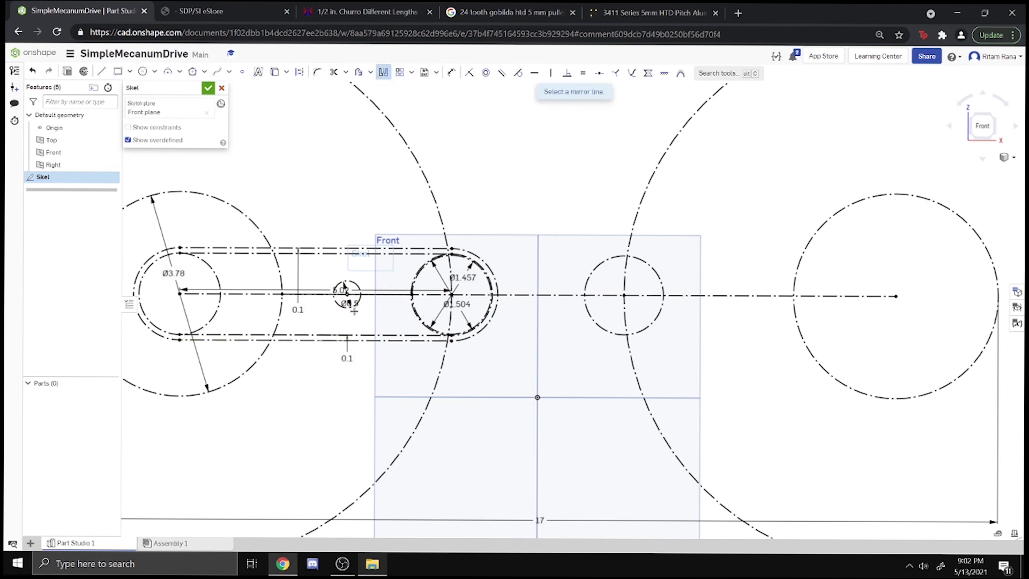
pyautogui.click(535, 246)
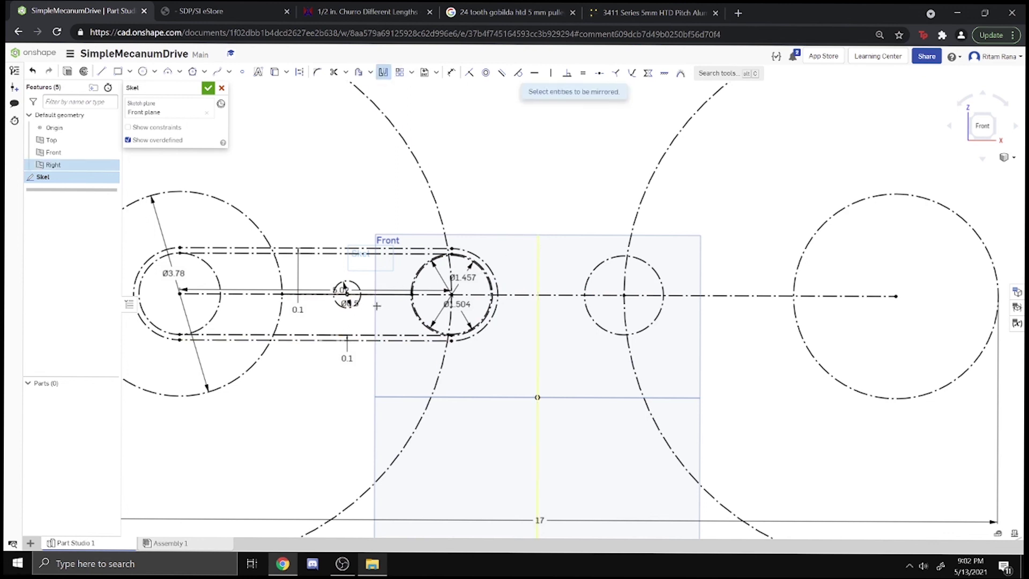
pyautogui.click(361, 300)
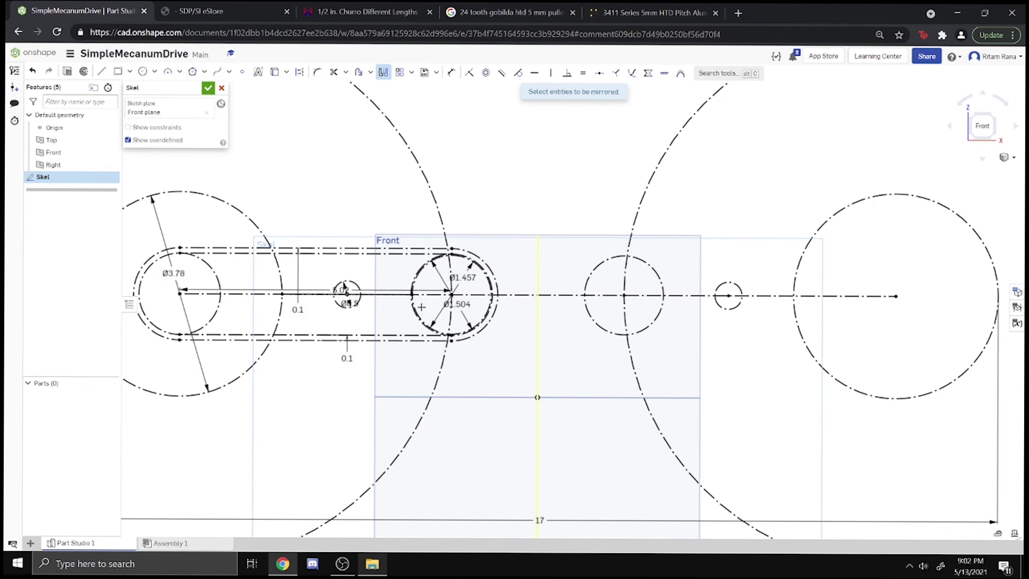
pyautogui.scroll(4, 422, 307)
pyautogui.click(545, 214)
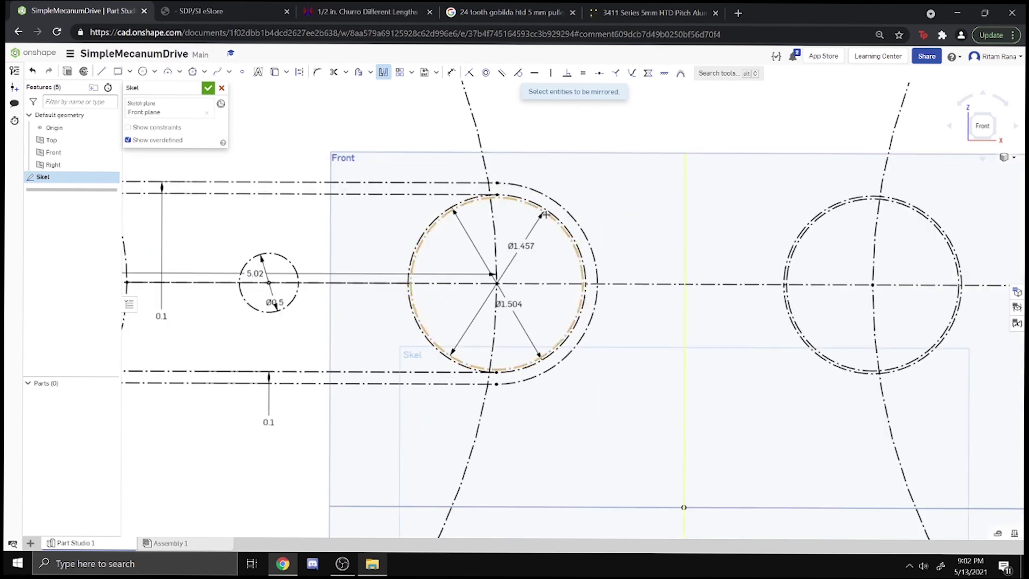
pyautogui.click(554, 204)
pyautogui.scroll(-2, 553, 203)
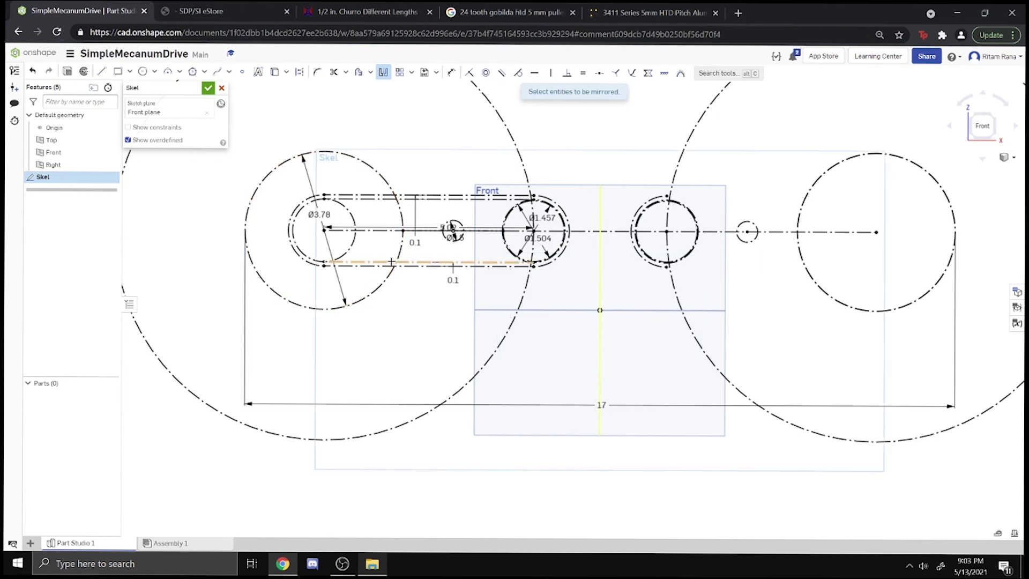
# - Mirror the top and bottom belt lines, left end arc and inner pulley circle, then finish
pyautogui.click(352, 265)
pyautogui.click(306, 259)
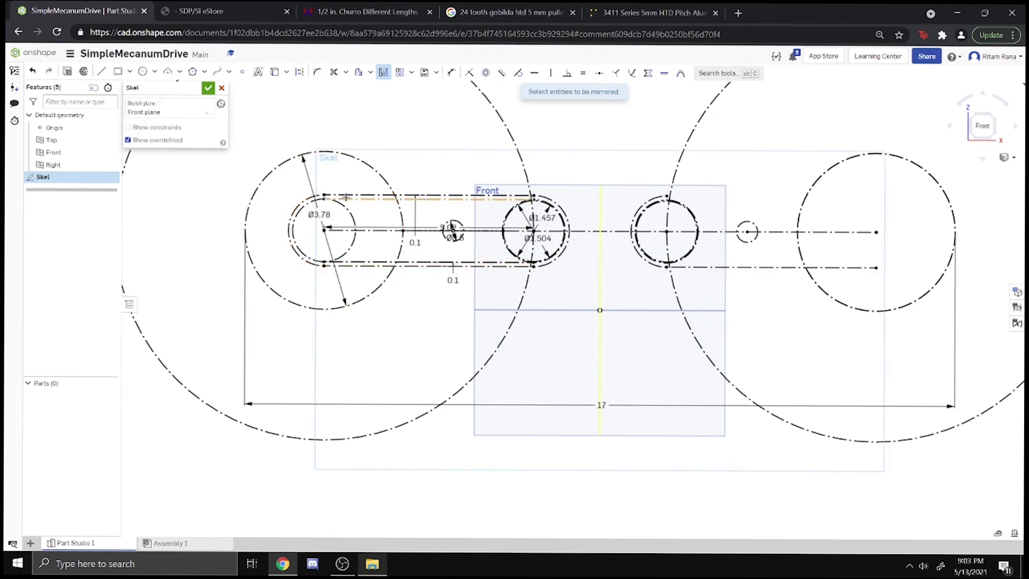
pyautogui.click(348, 196)
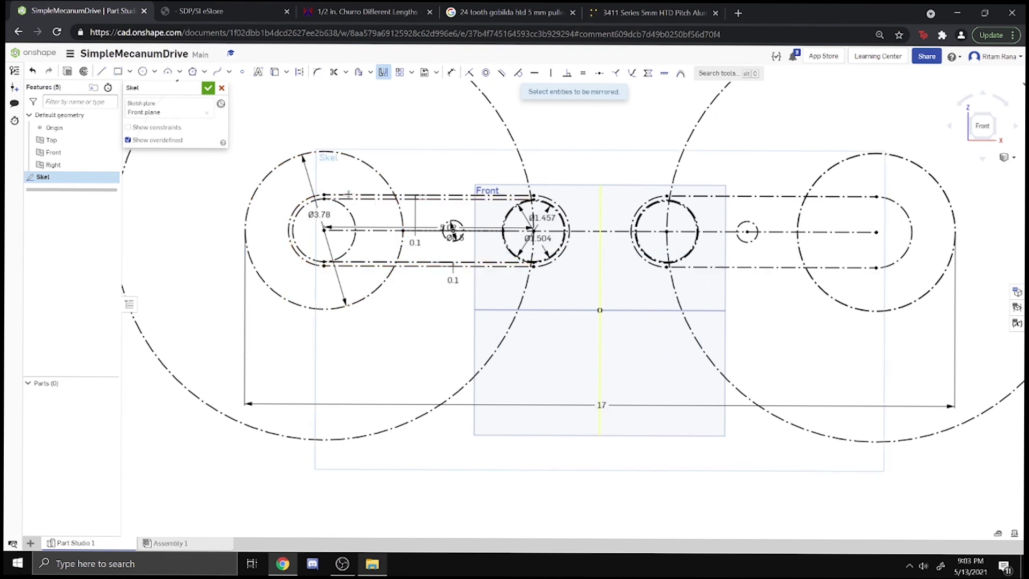
pyautogui.click(297, 250)
pyautogui.scroll(2, 1013, 201)
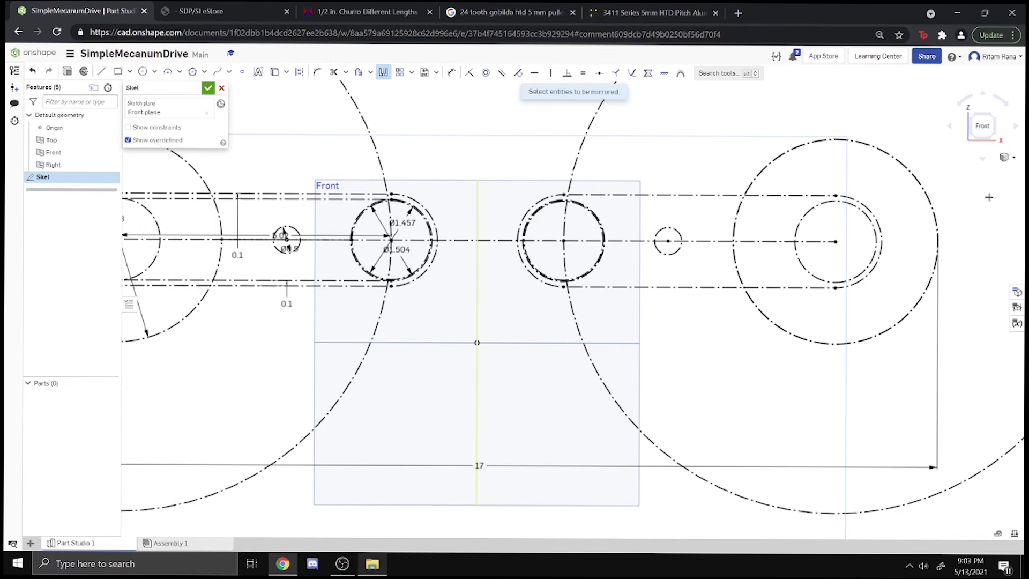
pyautogui.scroll(-3, 988, 196)
pyautogui.scroll(2, 647, 293)
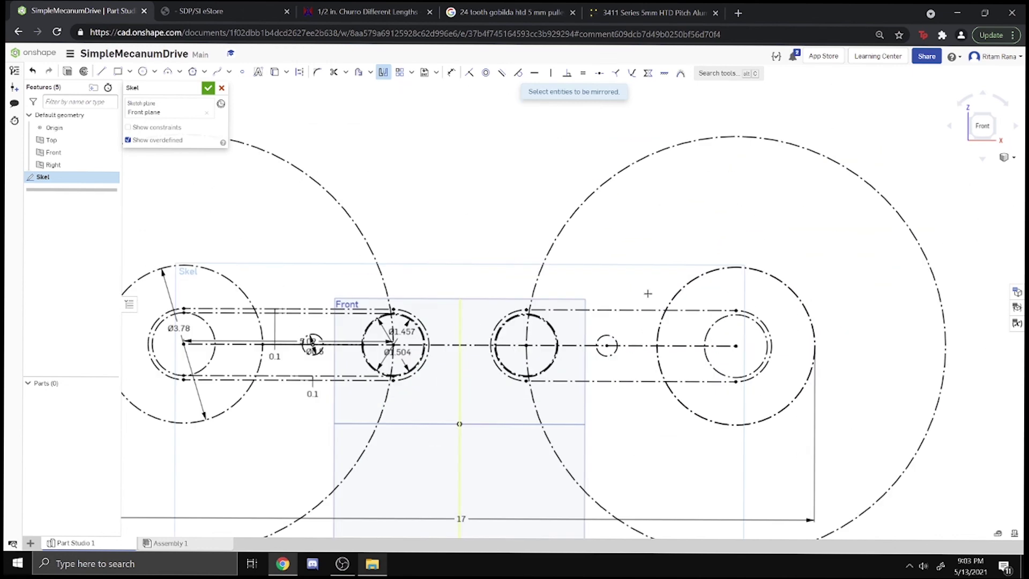
pyautogui.scroll(-5, 648, 292)
pyautogui.scroll(10, 583, 263)
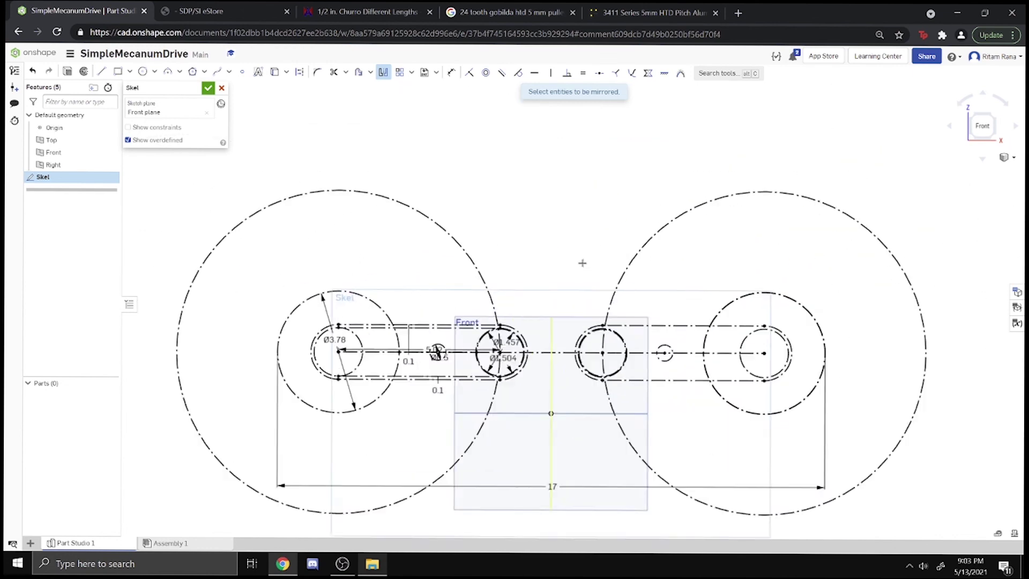
pyautogui.scroll(-6, 588, 282)
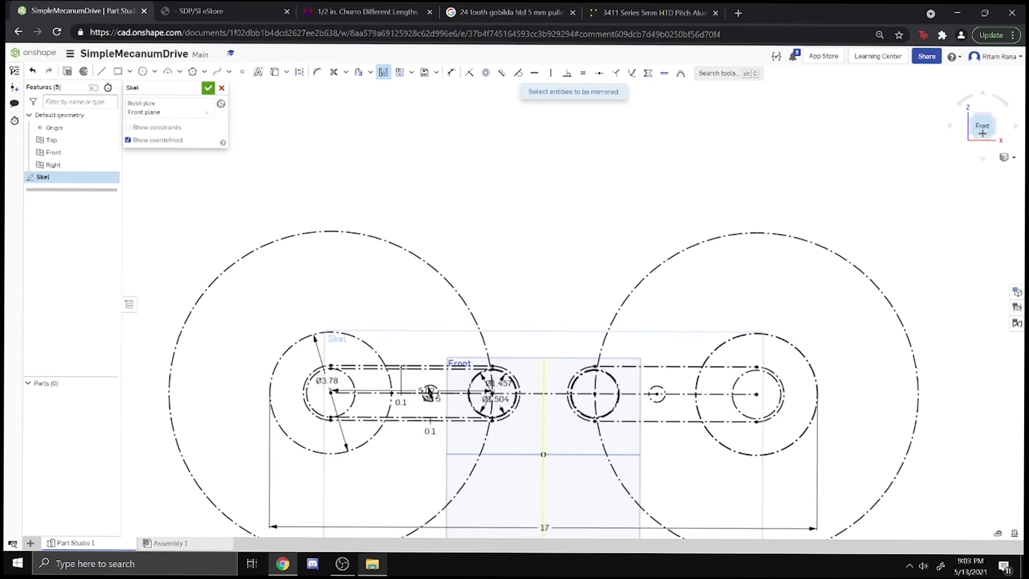
pyautogui.moveTo(806, 265); pyautogui.dragTo(835, 238, button='middle')
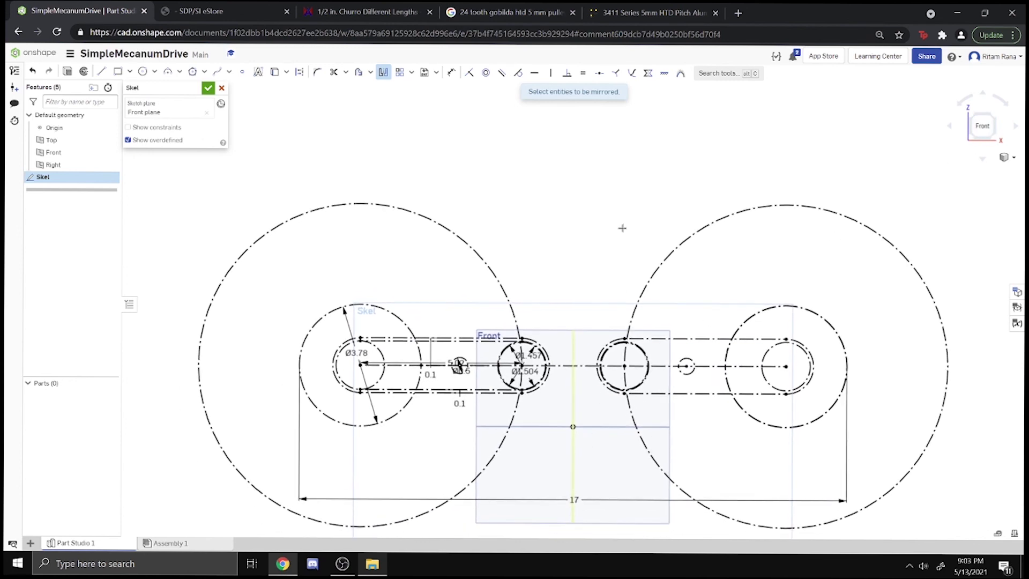
pyautogui.scroll(4, 499, 437)
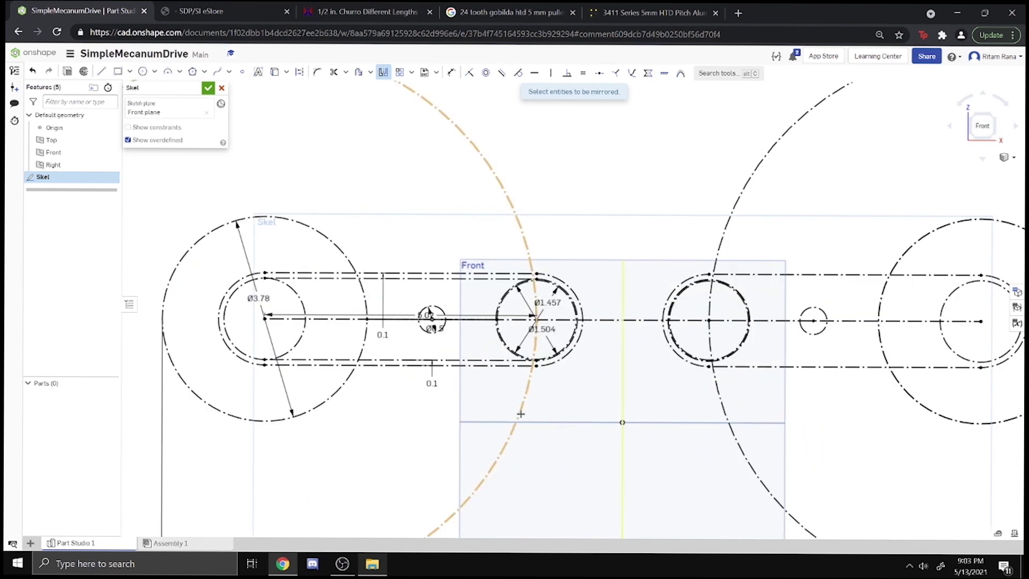
pyautogui.scroll(-9, 510, 272)
pyautogui.scroll(10, 541, 262)
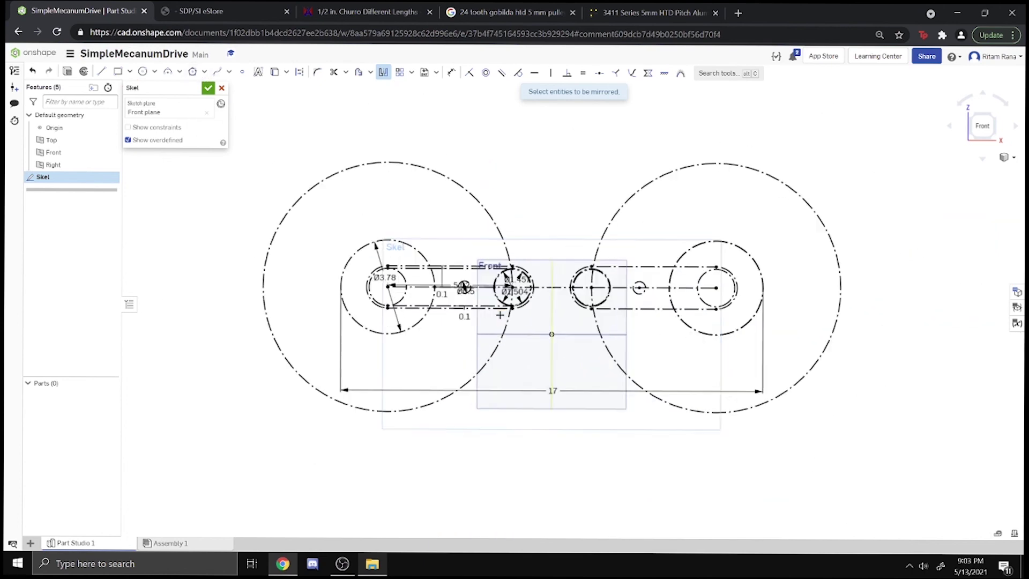
pyautogui.click(382, 72)
pyautogui.click(299, 72)
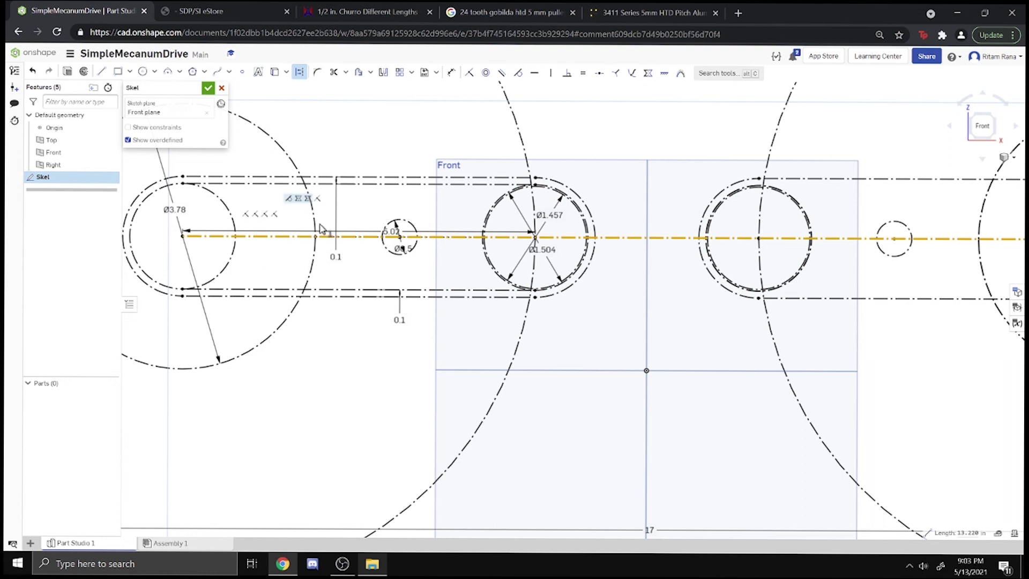
pyautogui.click(261, 237)
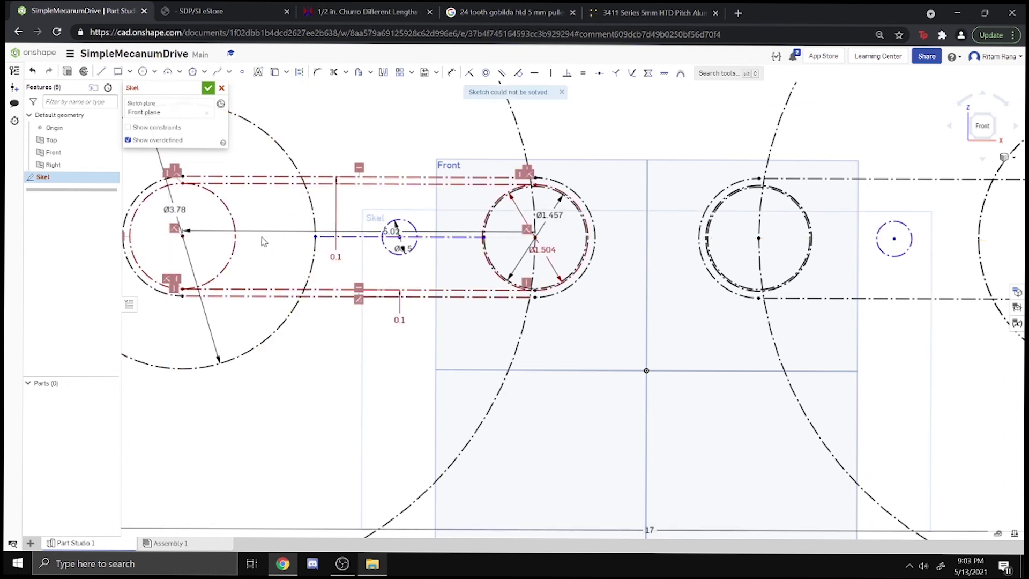
pyautogui.hotkey('ctrl', 'z')
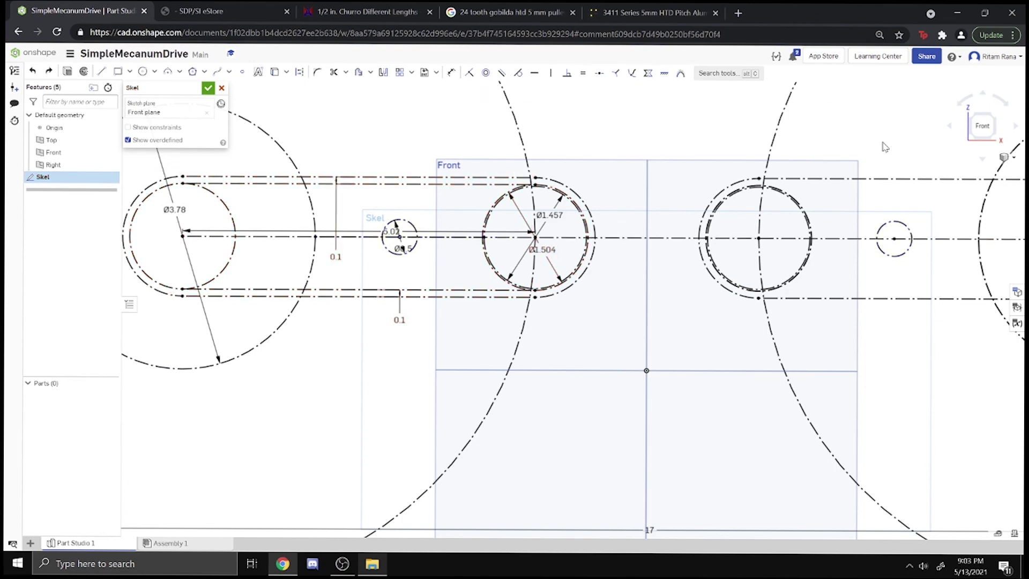
pyautogui.scroll(4, 528, 198)
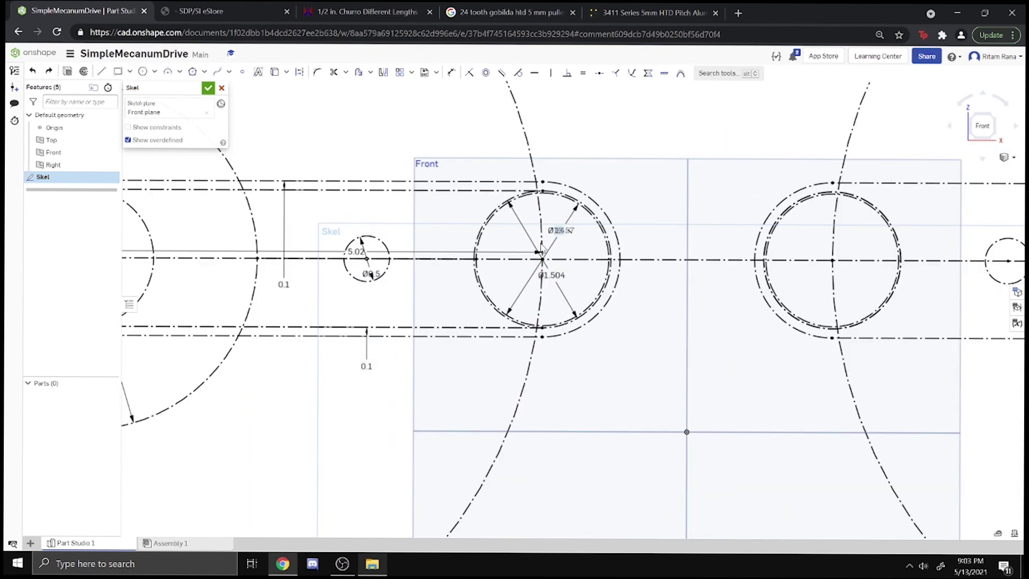
pyautogui.scroll(-2, 541, 257)
pyautogui.hotkey('shift', 'm')
pyautogui.press('Escape')
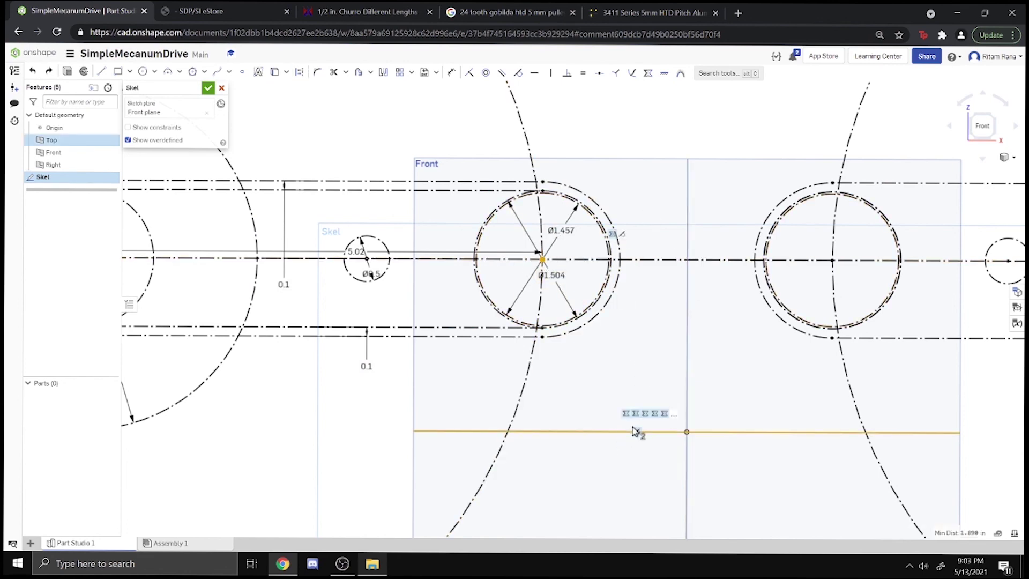
pyautogui.scroll(-3, 633, 407)
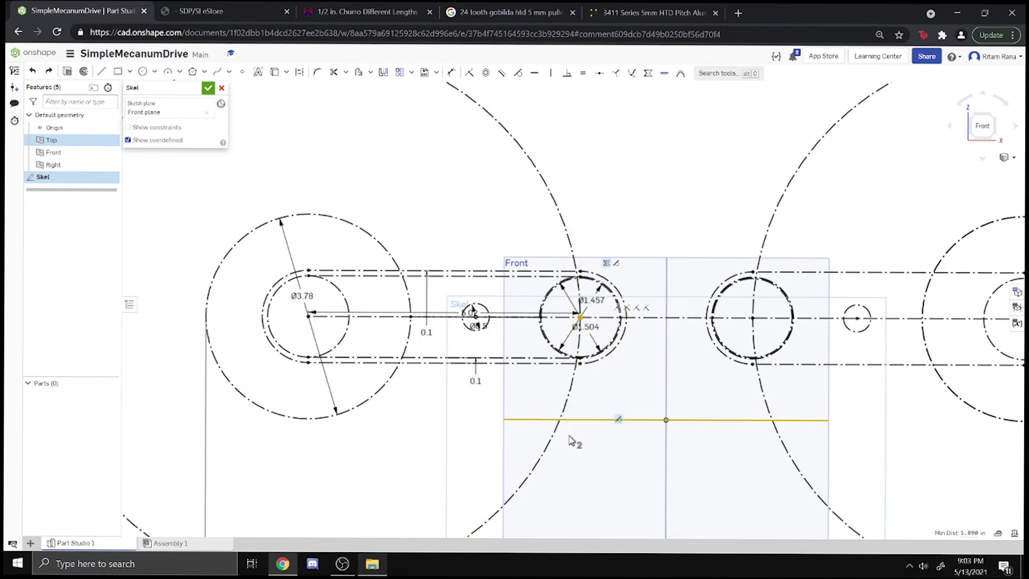
pyautogui.scroll(-3, 396, 418)
pyautogui.scroll(3, 420, 392)
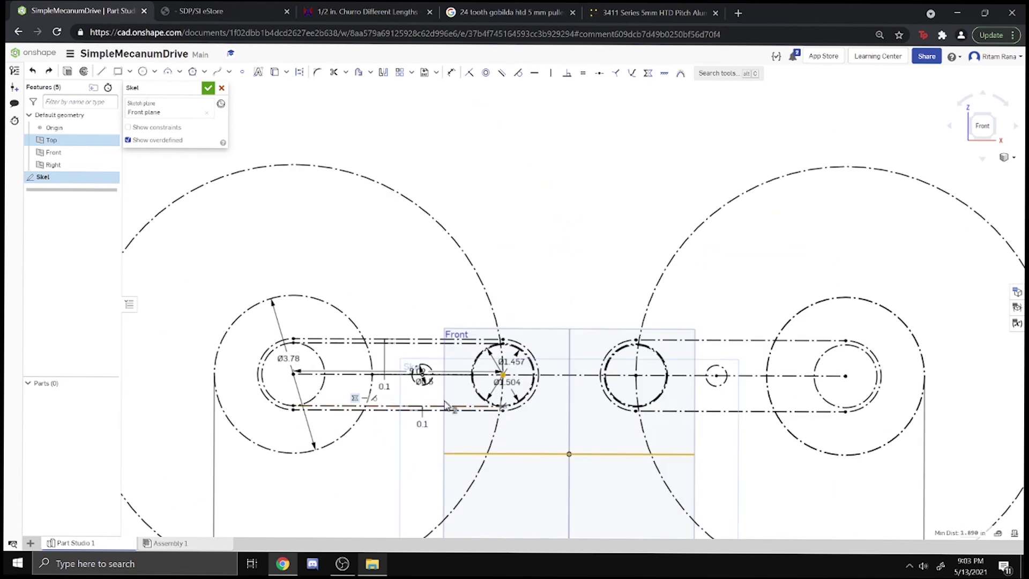